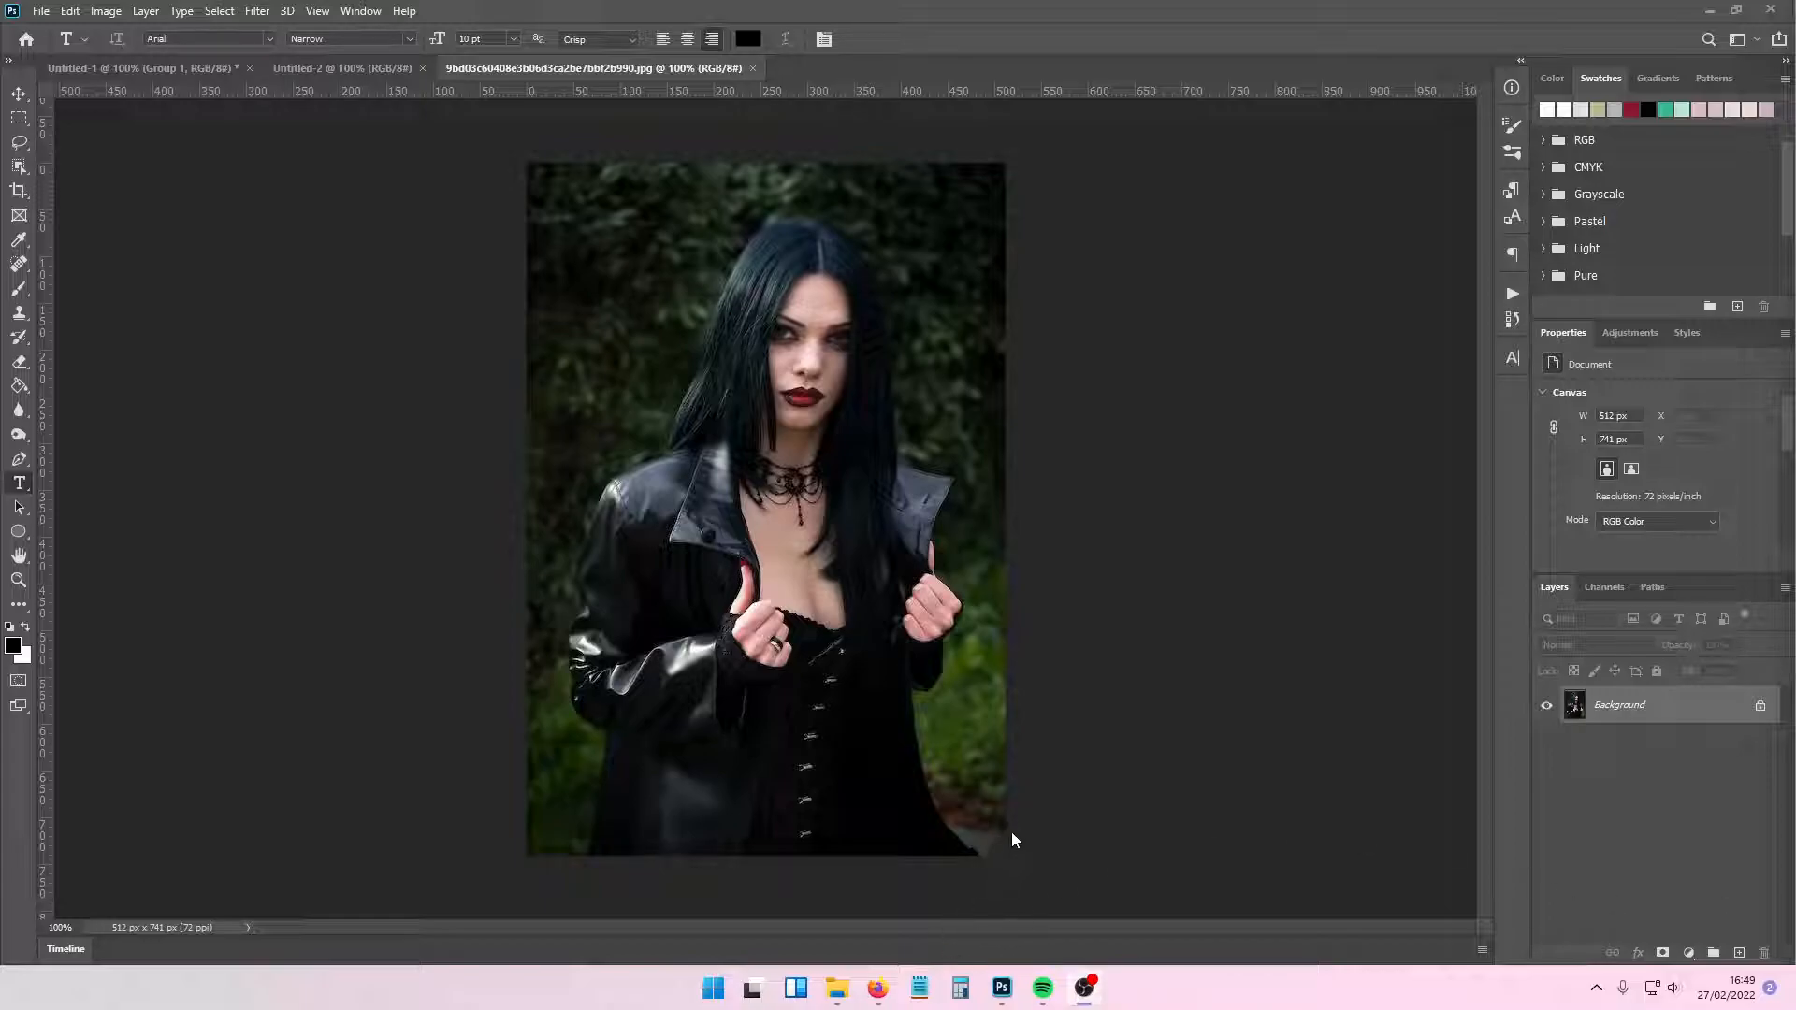
- Add a new layer above the portrait photo and set the foreground colour to a dark red
key("ctrl+plus")
key("ctrl+plus")
left_click_drag(1492, 573, 1489, 470)
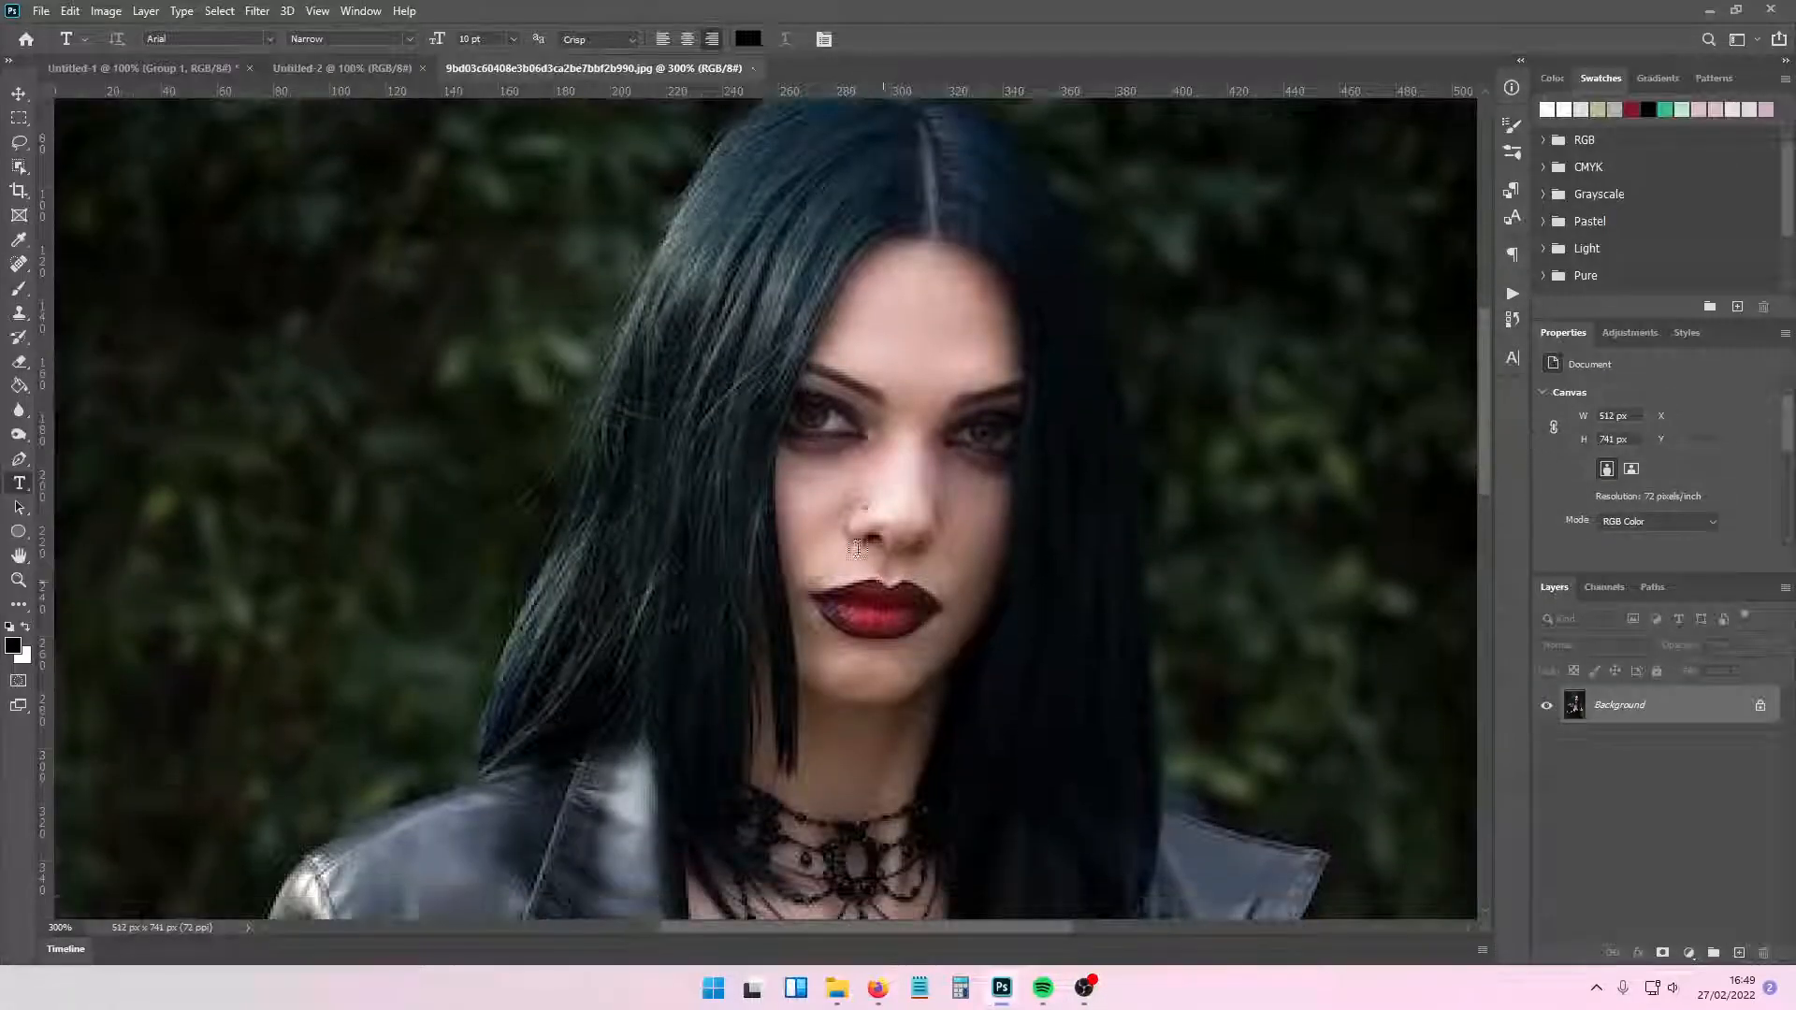
key("l")
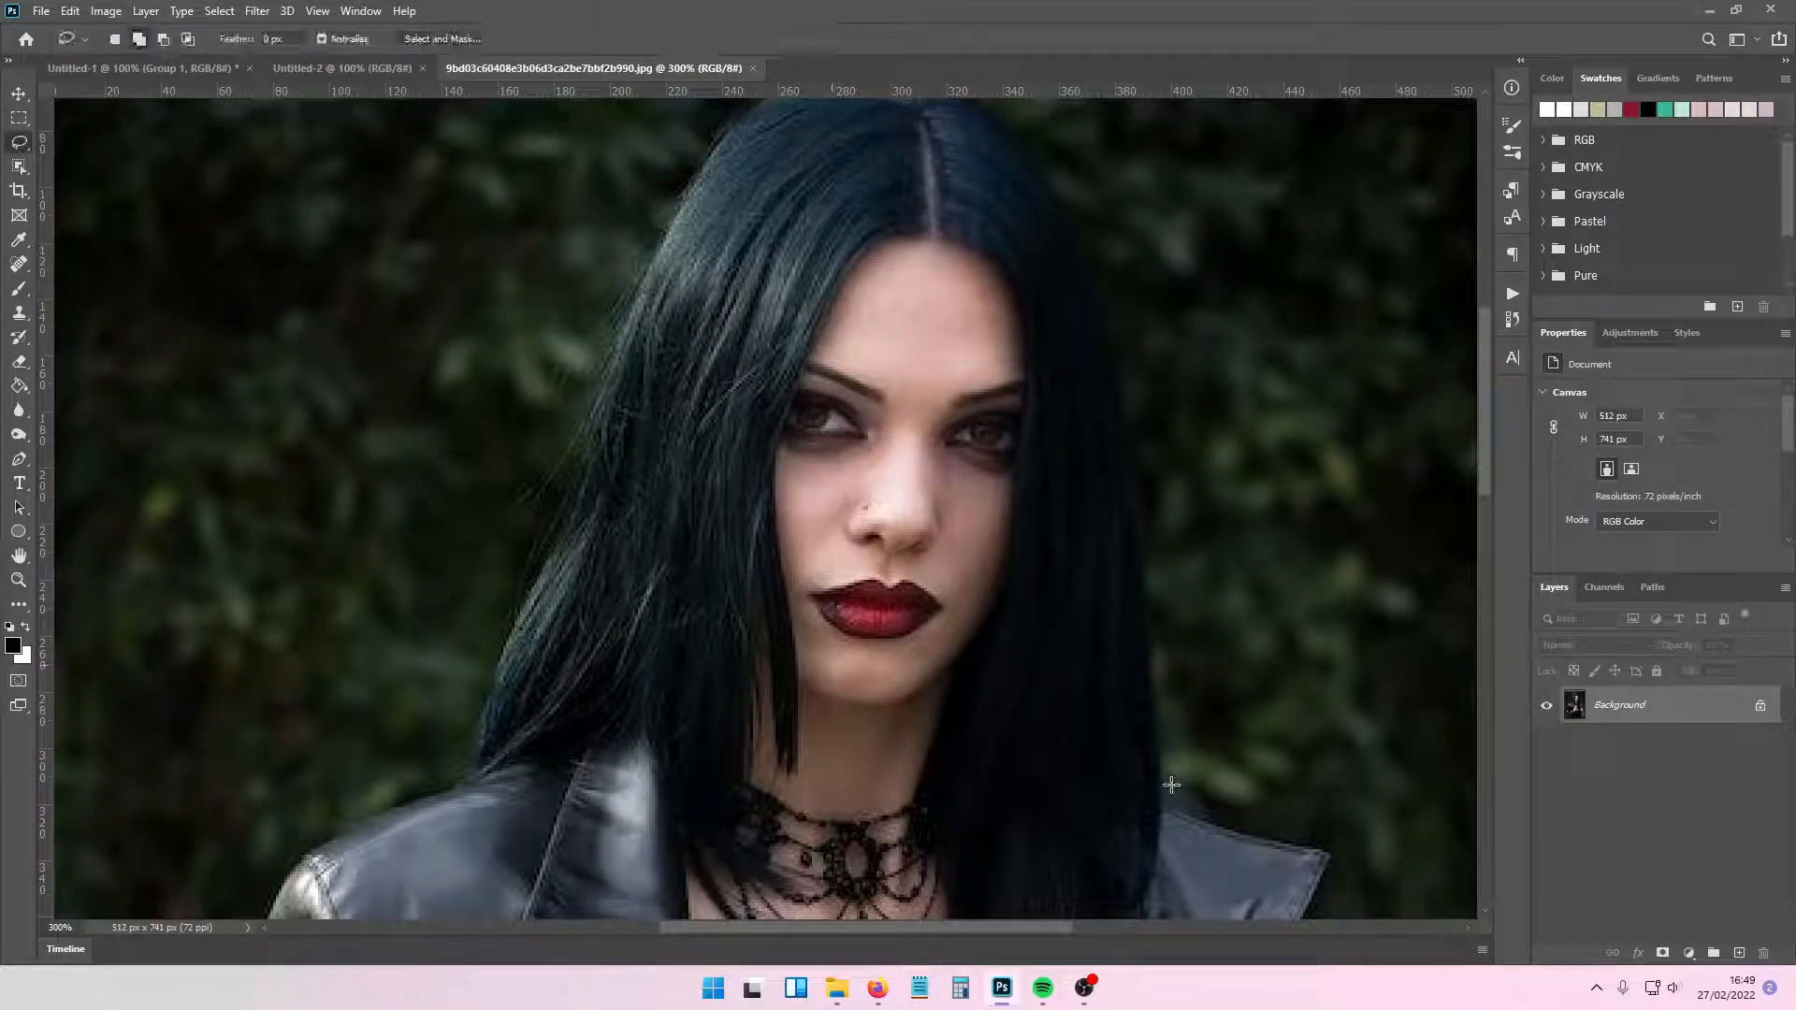
left_click(1739, 953)
left_click(13, 646)
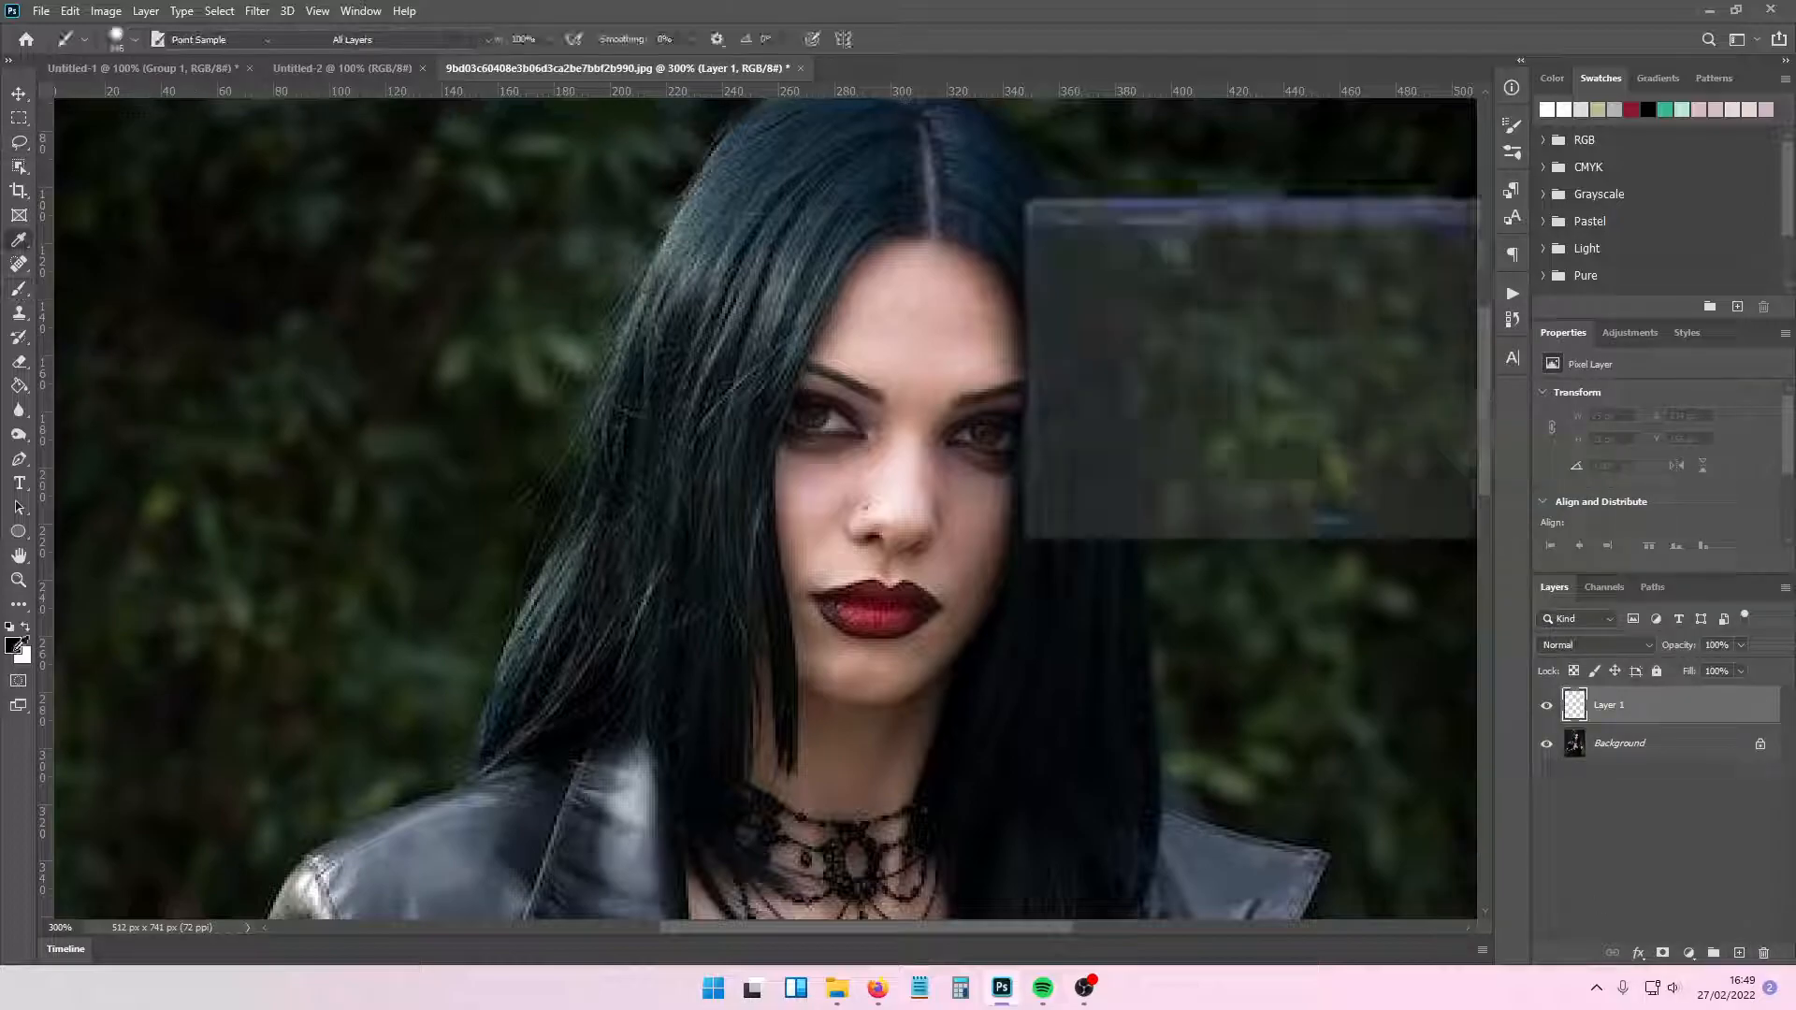
mouse_move(1195, 412)
left_mouse_down()
mouse_move(1226, 429)
mouse_move(1208, 428)
left_mouse_up()
left_click(1444, 234)
- Select the Brush tool and shrink its tip to a few pixels for detail work on the eyes
key("b")
left_click(122, 39)
left_click_drag(116, 99, 106, 99)
left_click(135, 43)
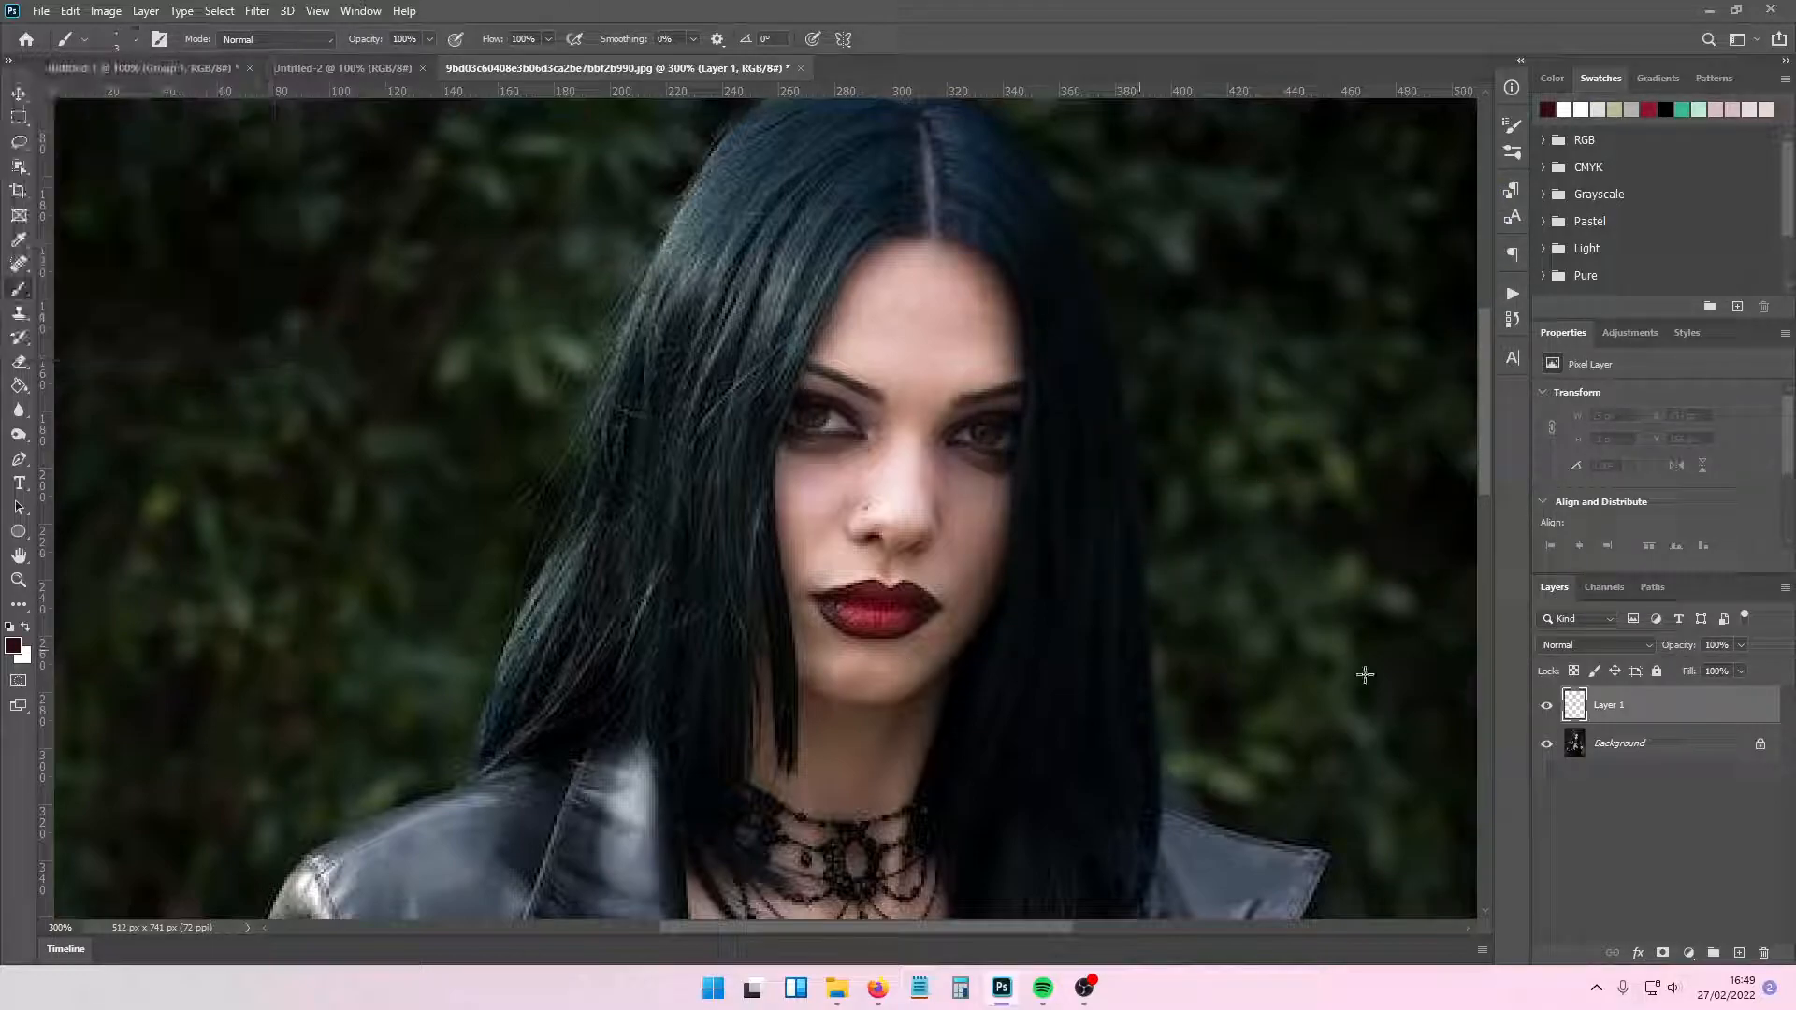
key("ctrl+plus")
key("ctrl+plus")
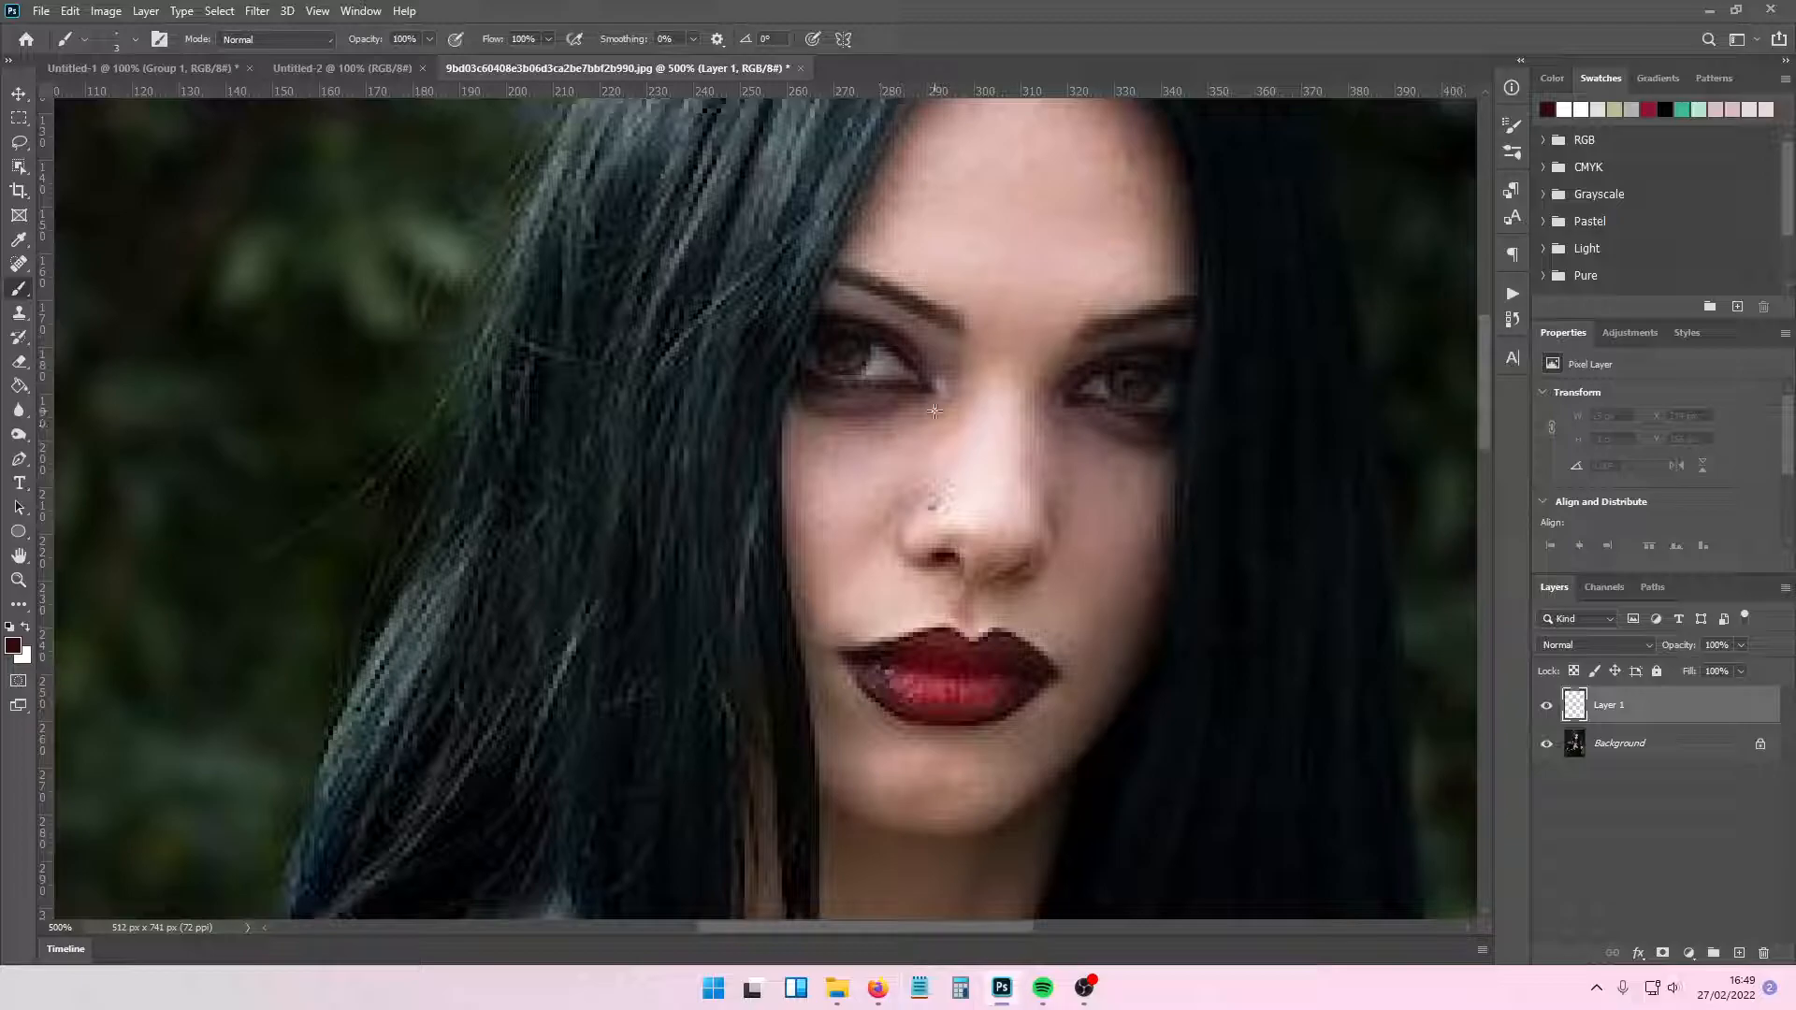
- Try painting dark red on the white of the left-hand eye with a 6 px brush
left_click(119, 42)
left_click_drag(106, 99, 110, 104)
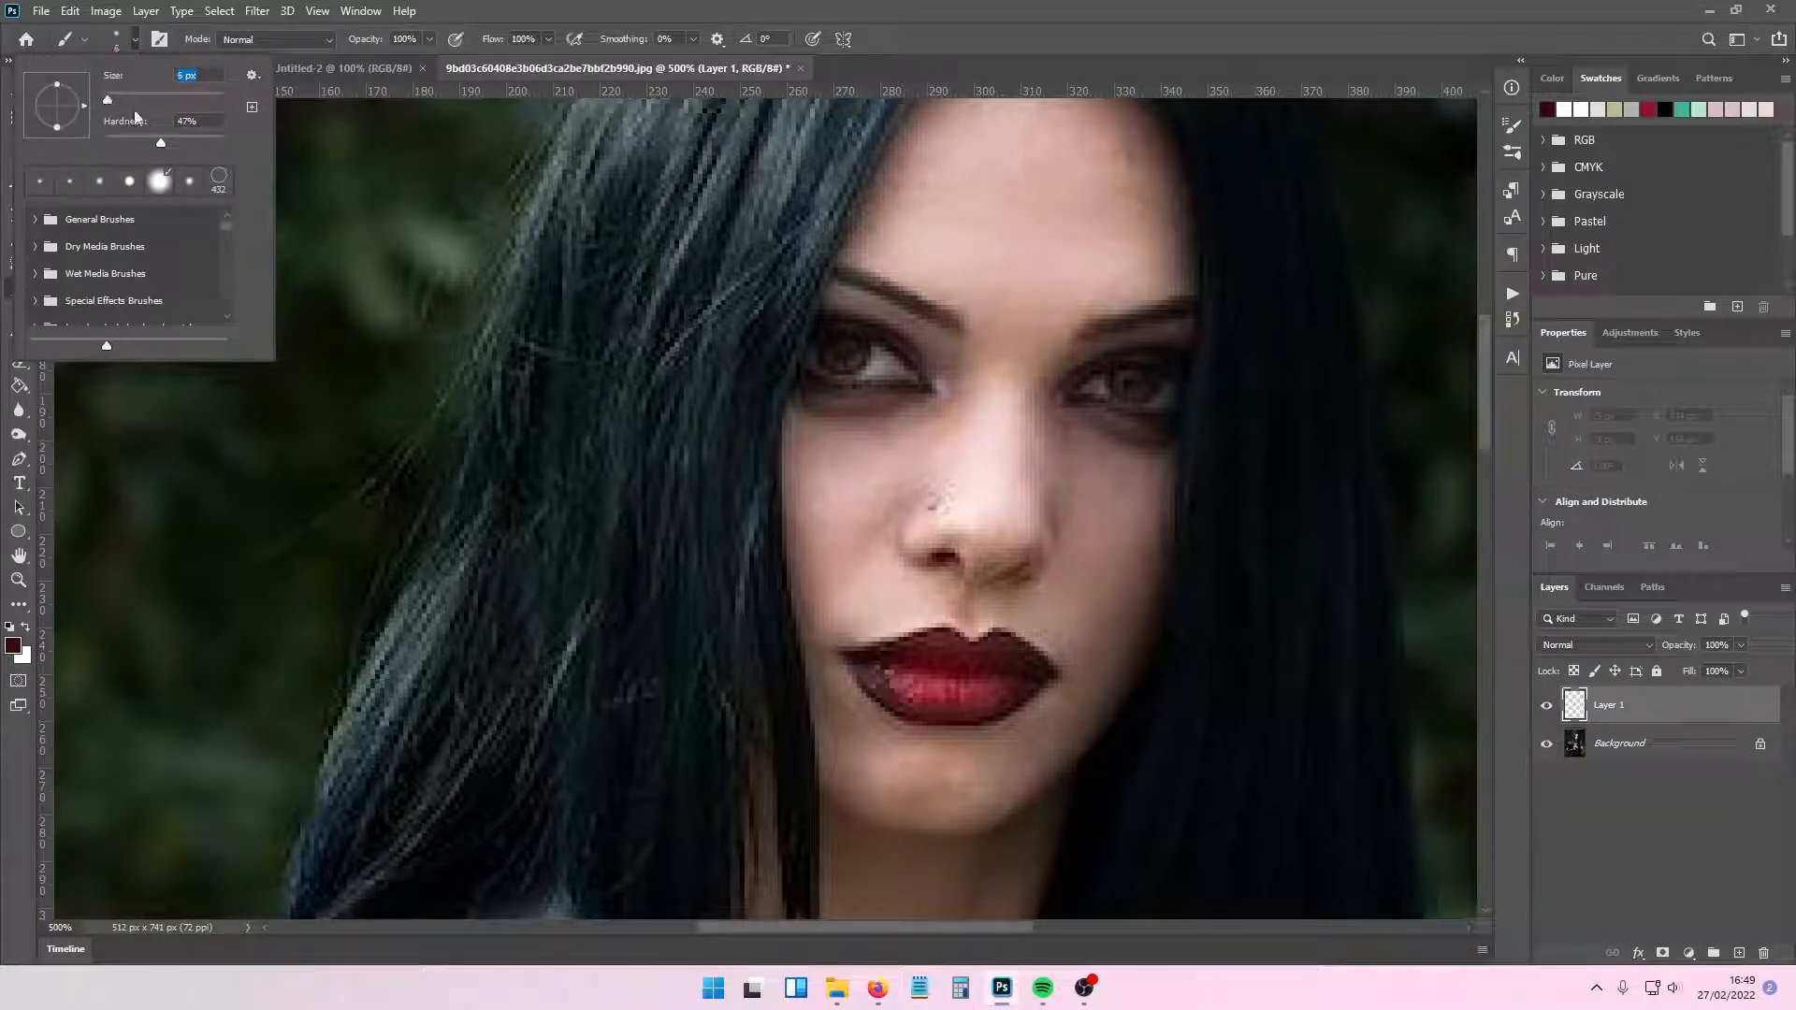
left_click(886, 361)
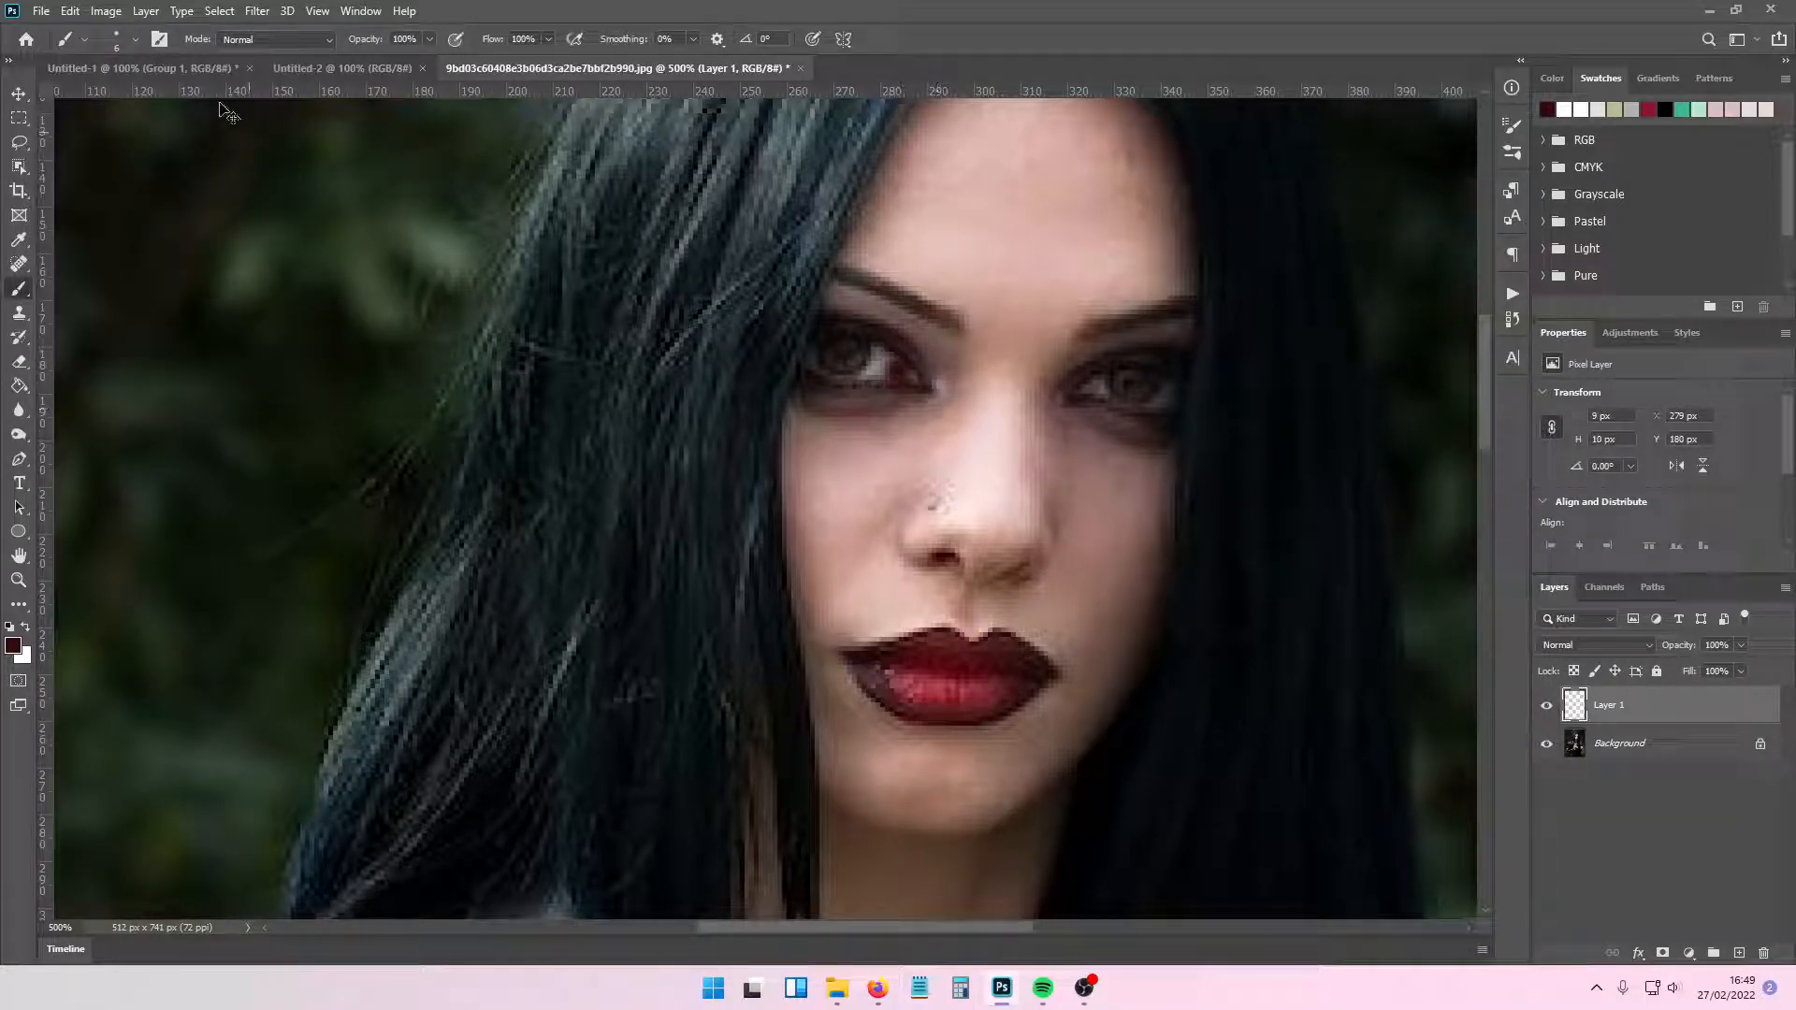
key("ctrl+z")
- Reduce the brush size and paint the whites of both eyes dark red
left_click(132, 41)
left_click_drag(186, 76, 174, 77)
type("5")
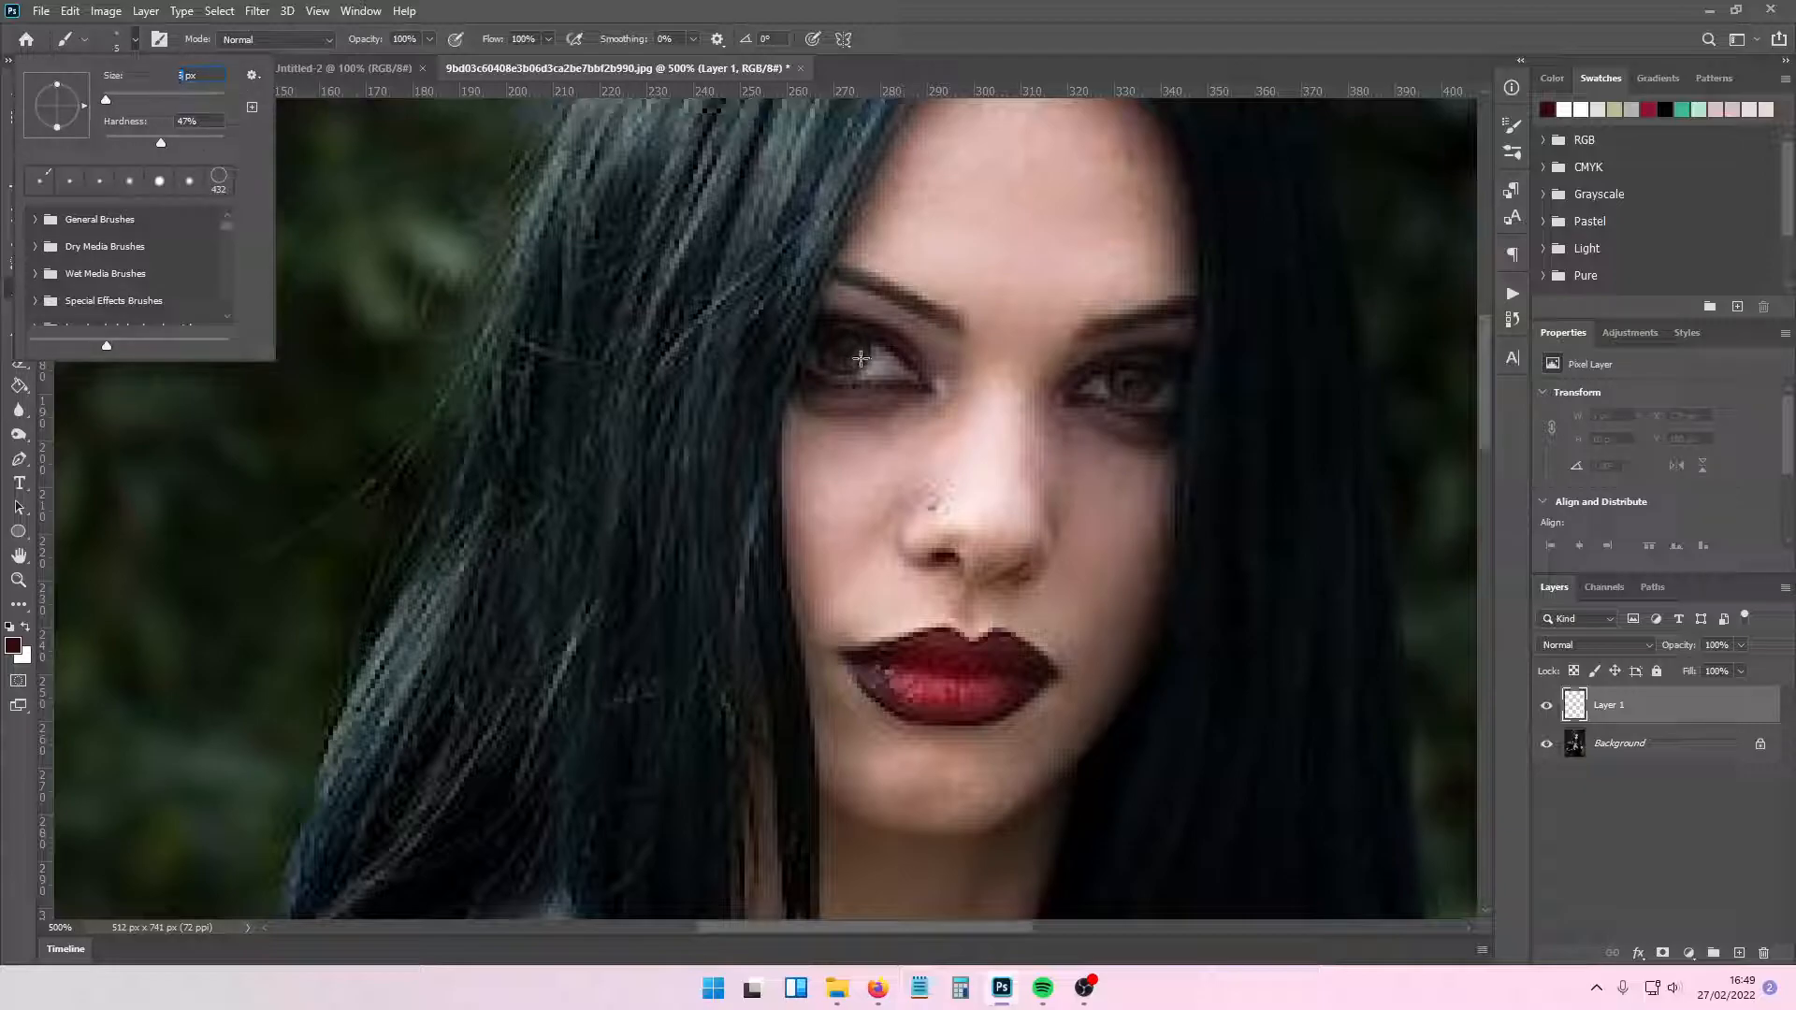
key("Return")
mouse_move(867, 371)
left_mouse_down()
mouse_move(905, 375)
mouse_move(857, 369)
mouse_move(889, 362)
left_mouse_up()
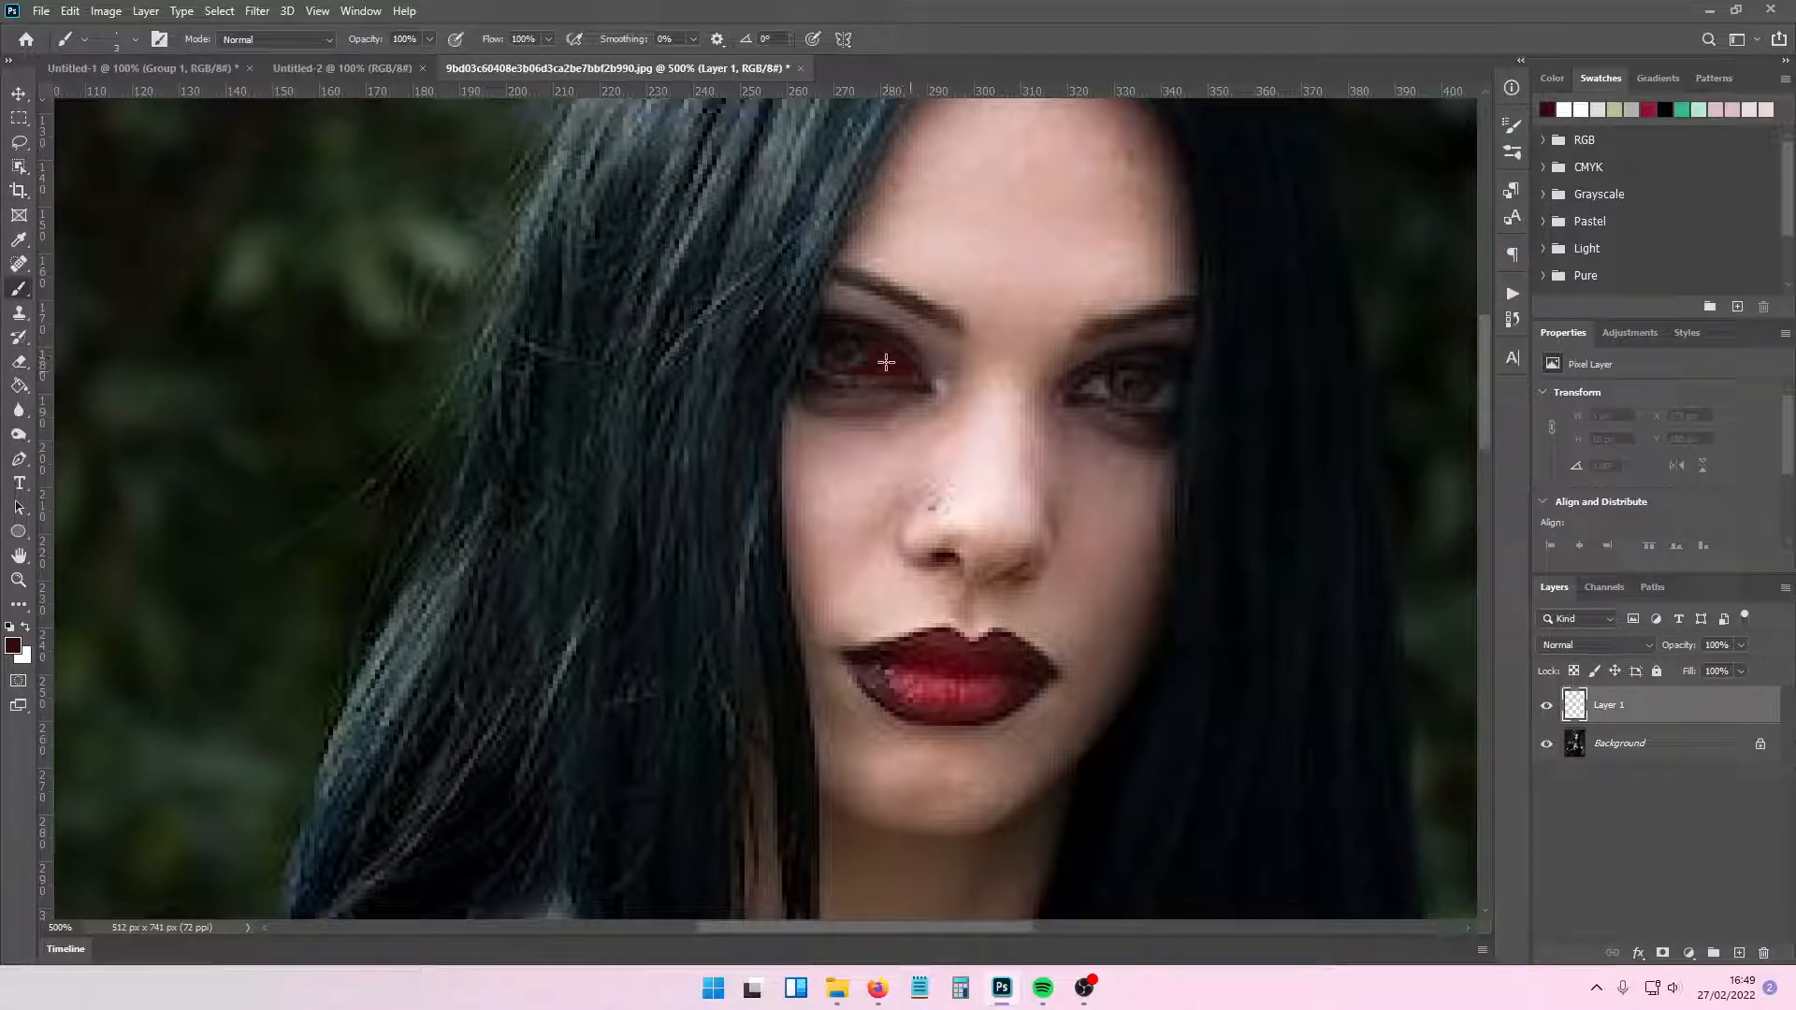
left_click_drag(1080, 394, 1171, 396)
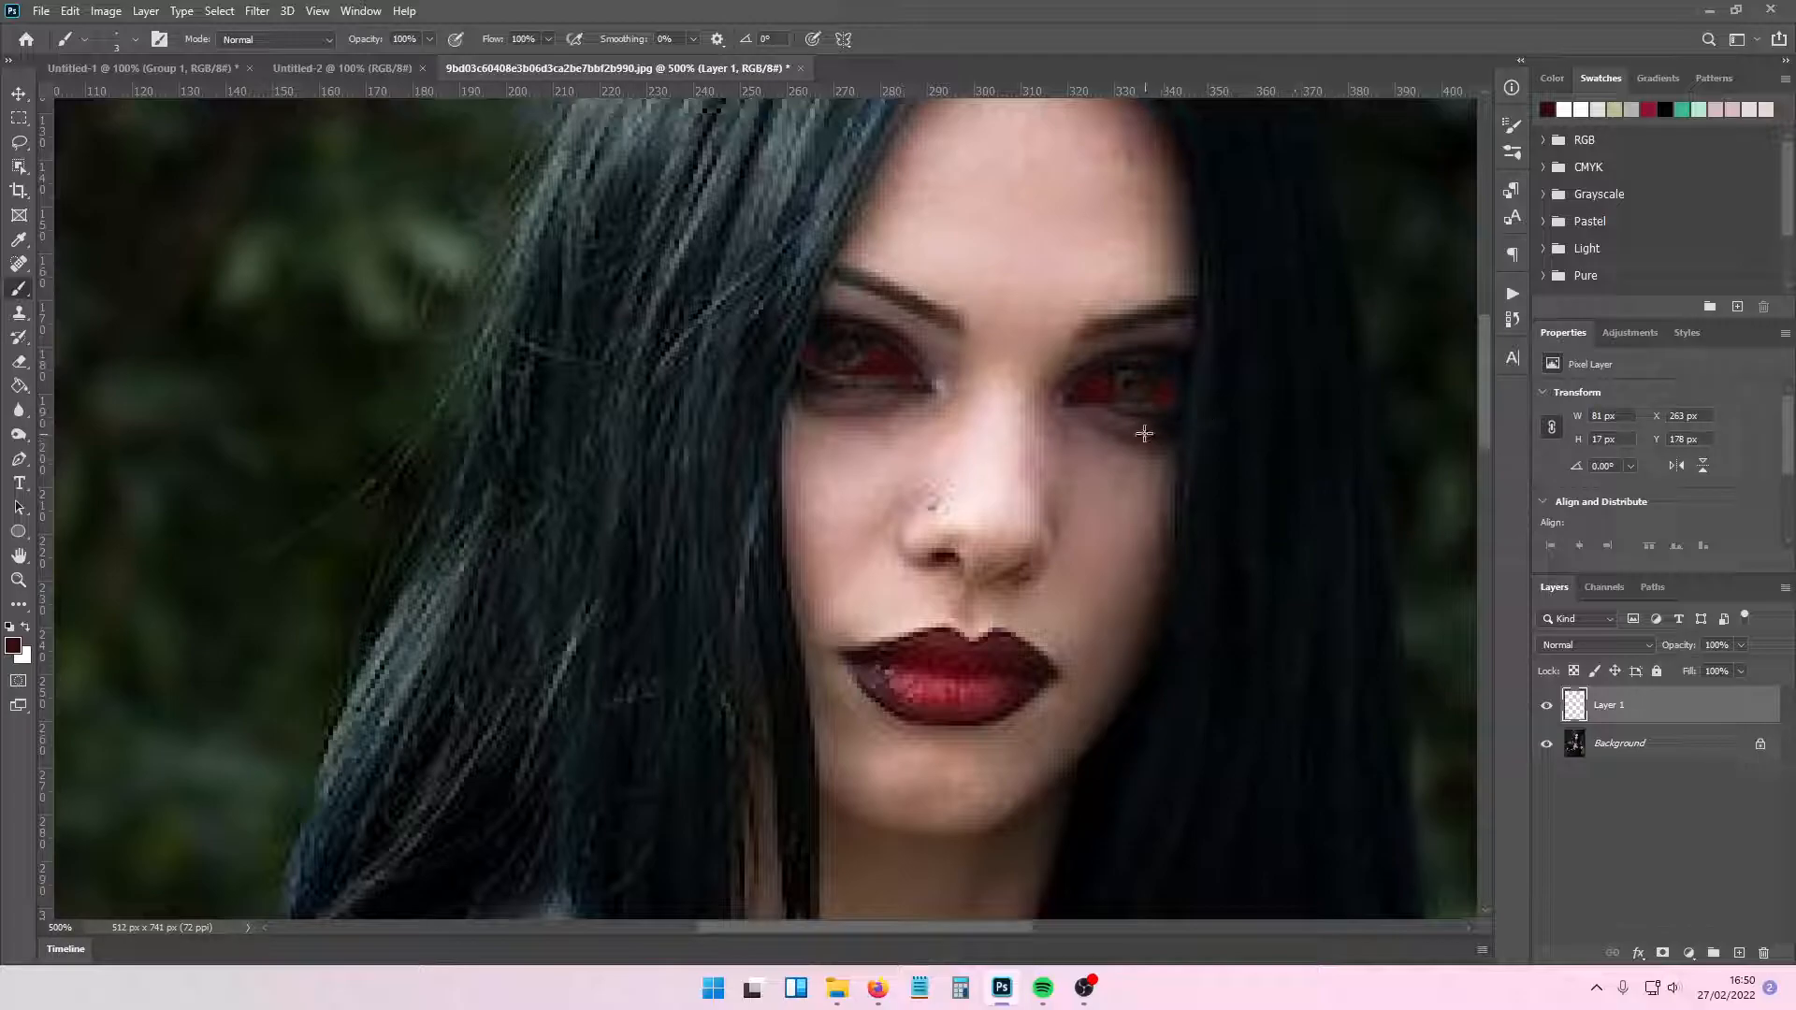
- Erase the excess red along the lower edge of the right-hand eye with a 3 px eraser
left_click(18, 361)
left_click(135, 39)
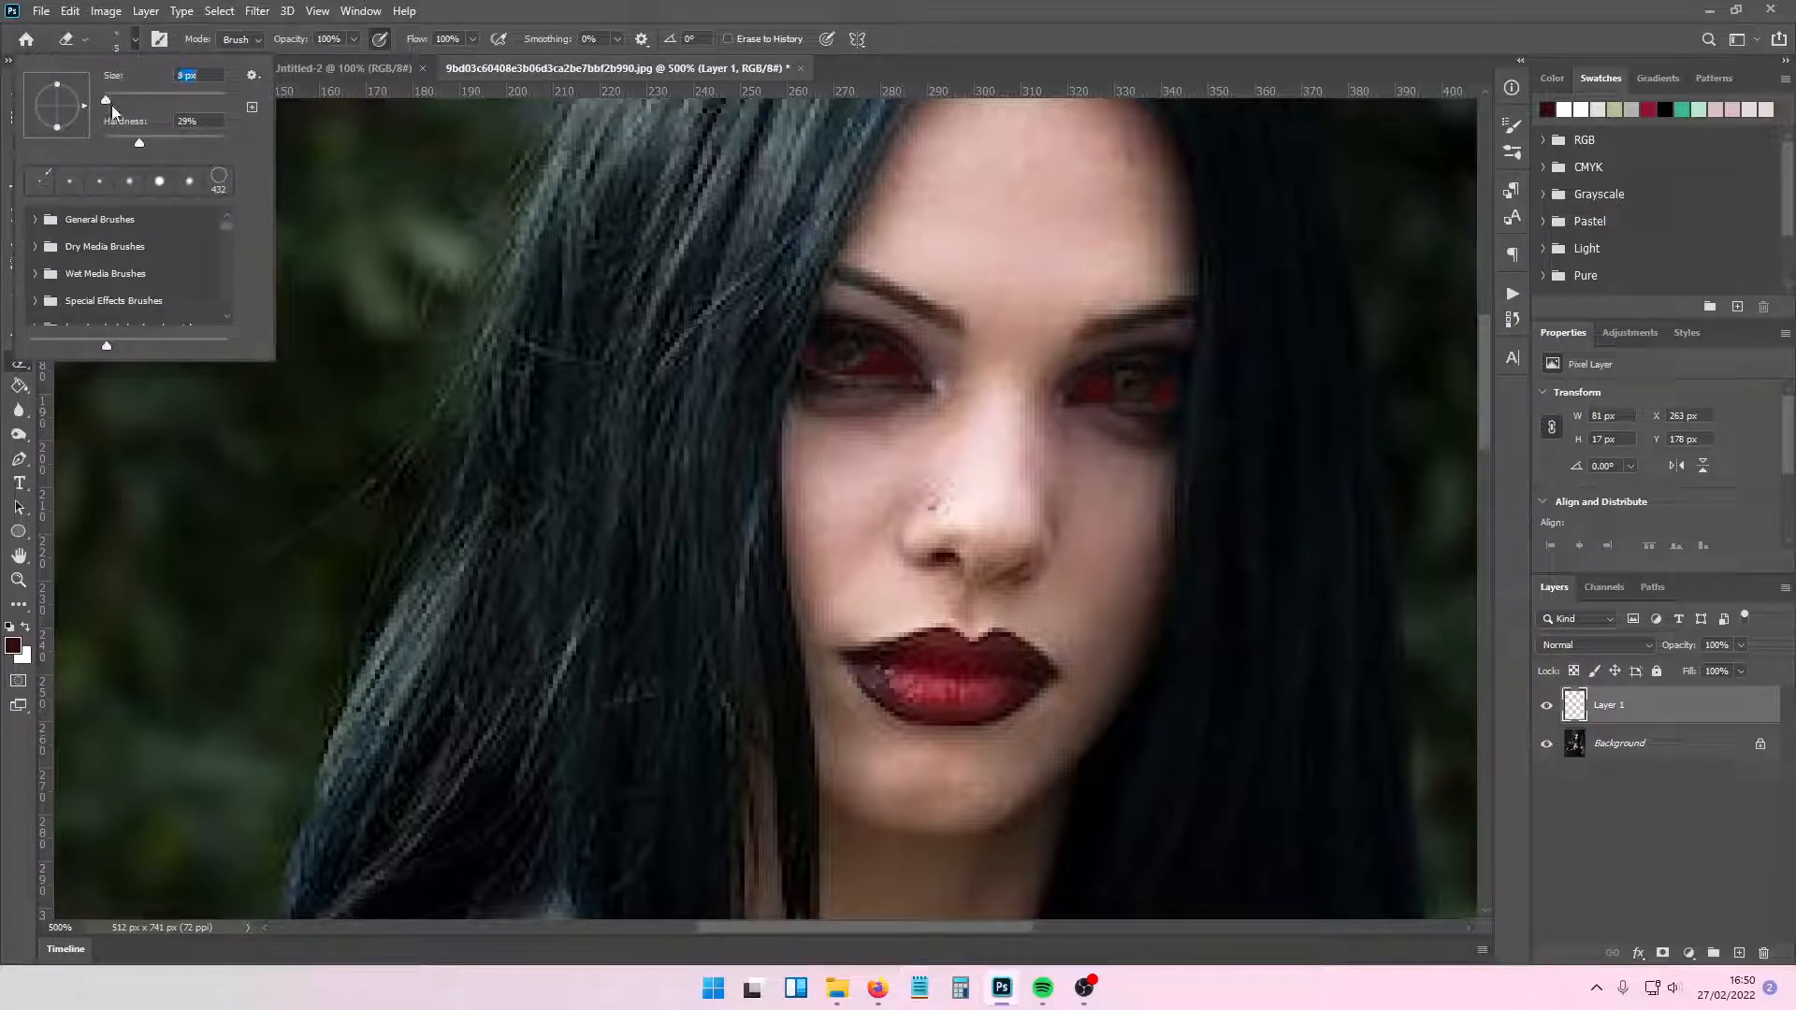
left_click_drag(1141, 416, 1179, 405)
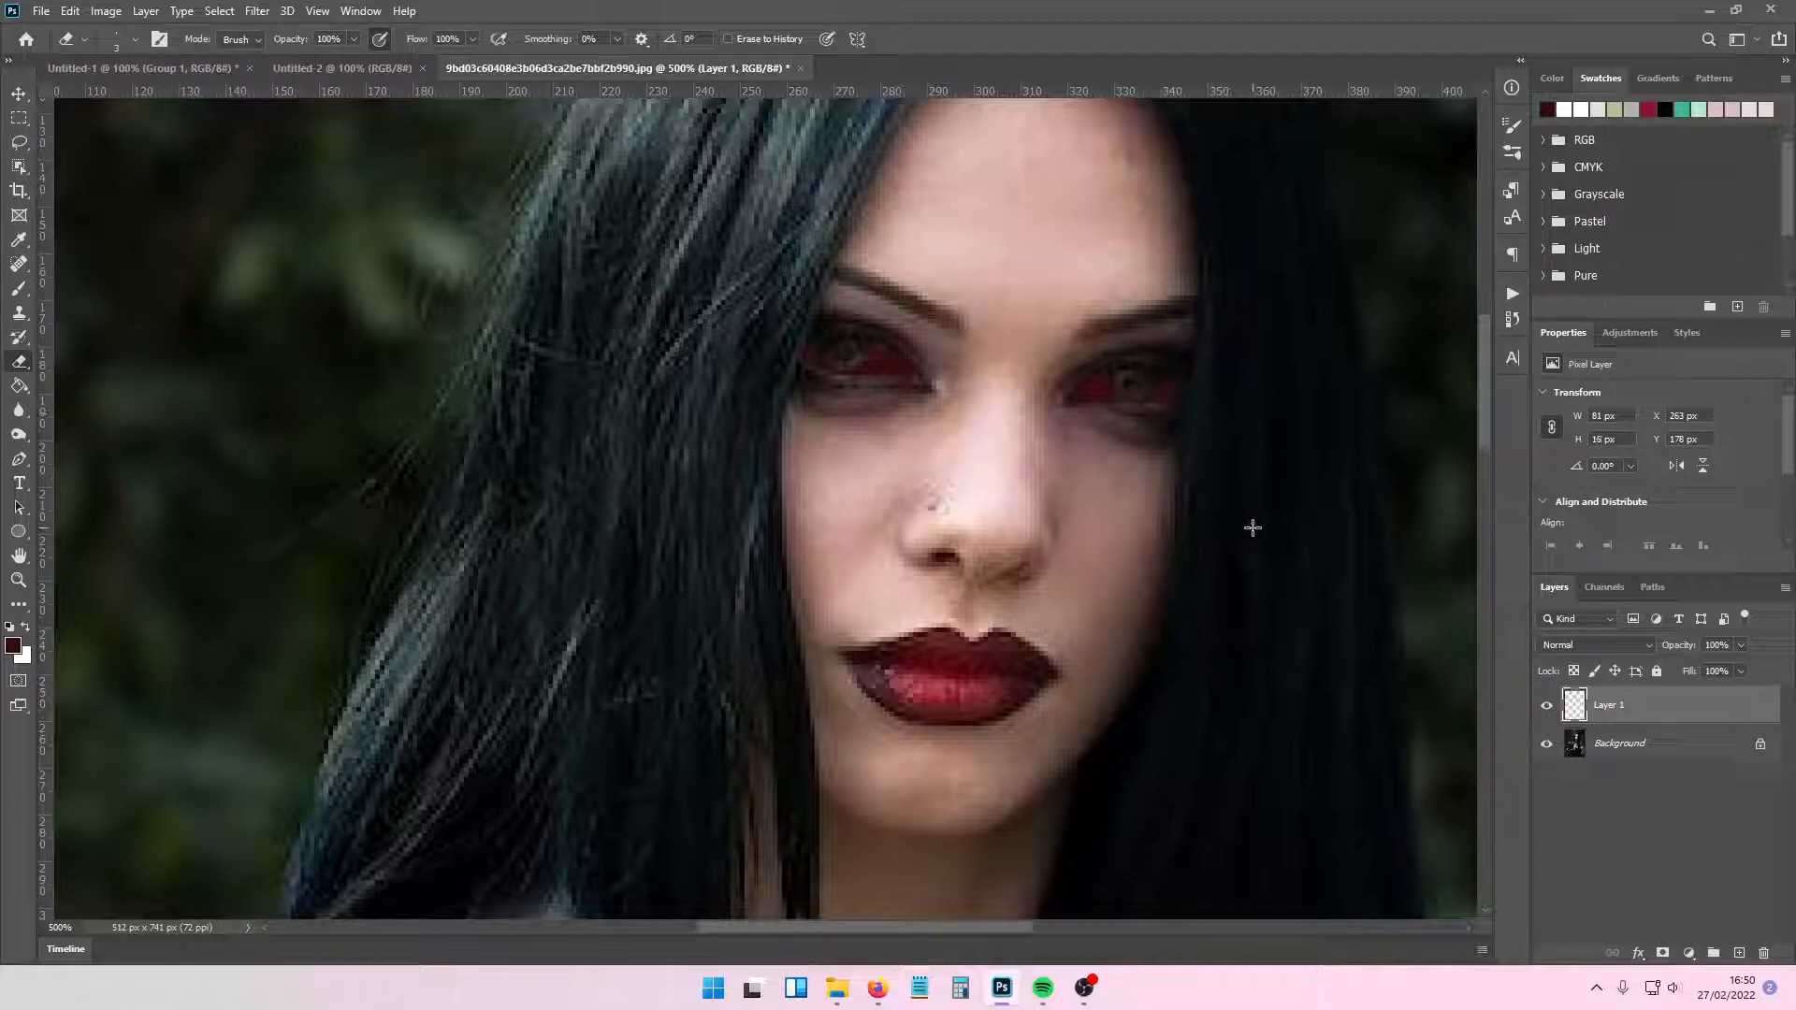
- Add another new layer and set the Brush tool's foreground colour to black (000000)
left_click(1739, 952)
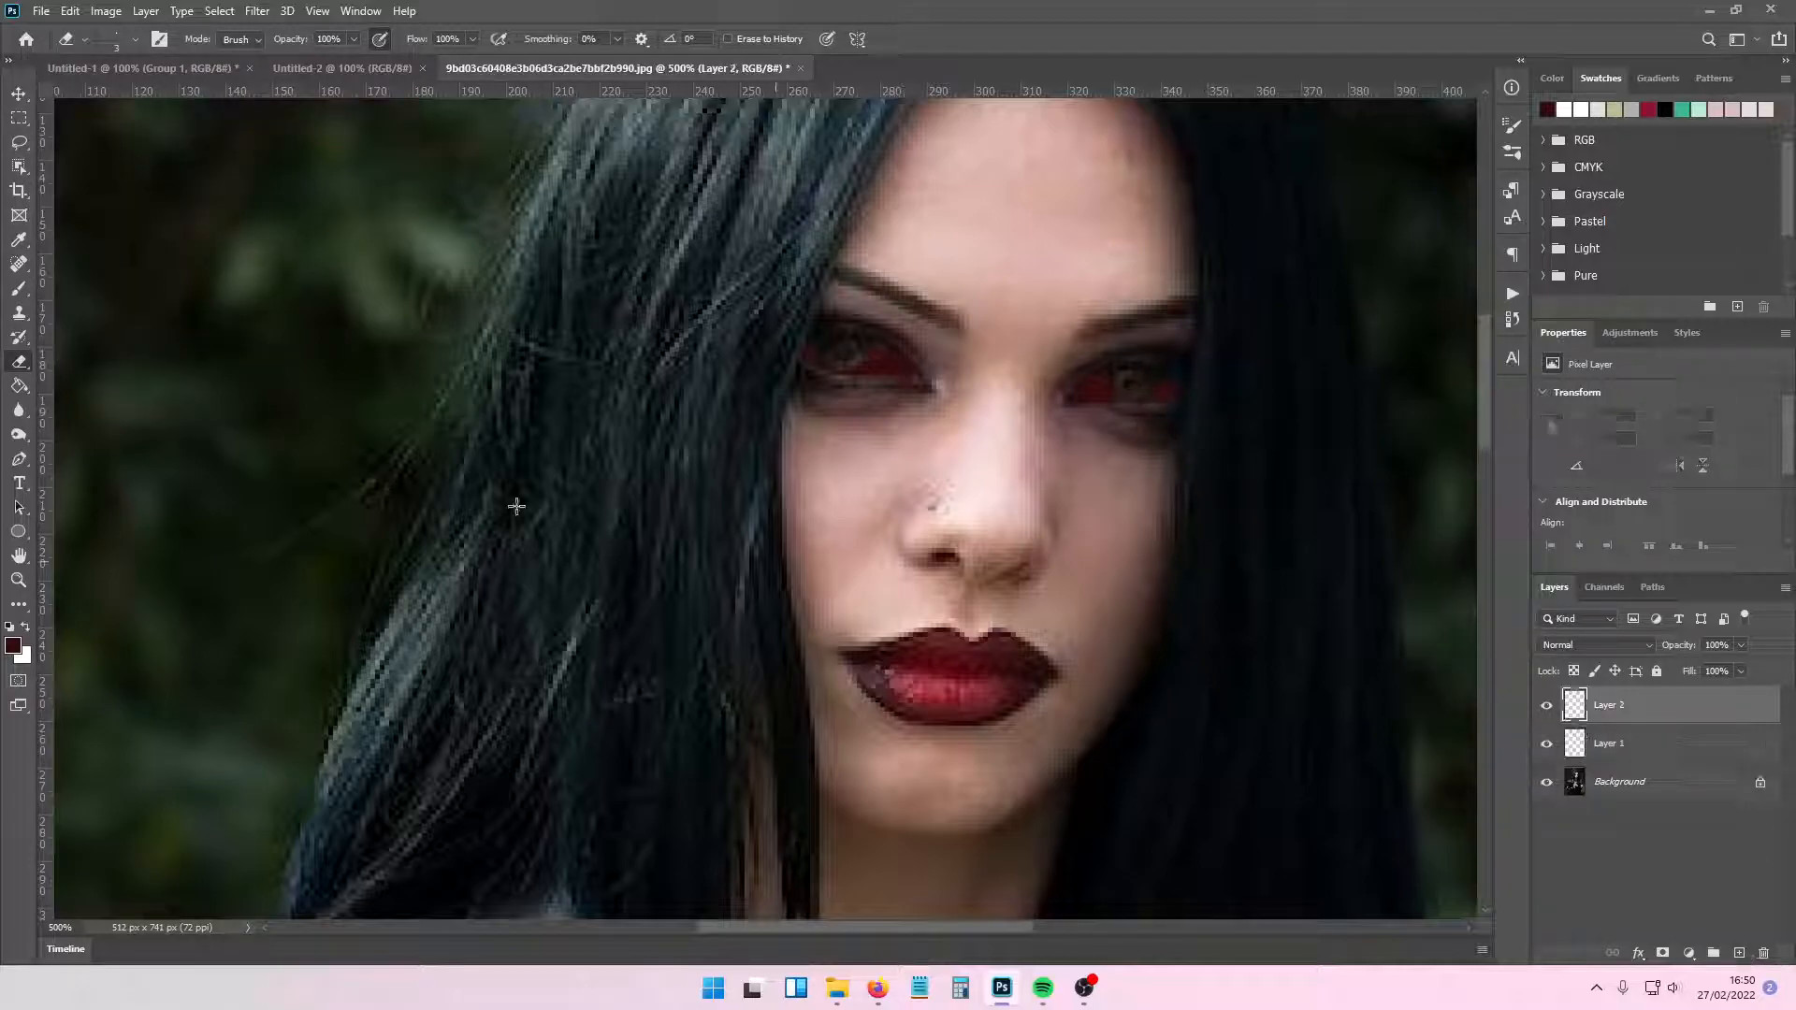
left_click(19, 299)
left_click(136, 39)
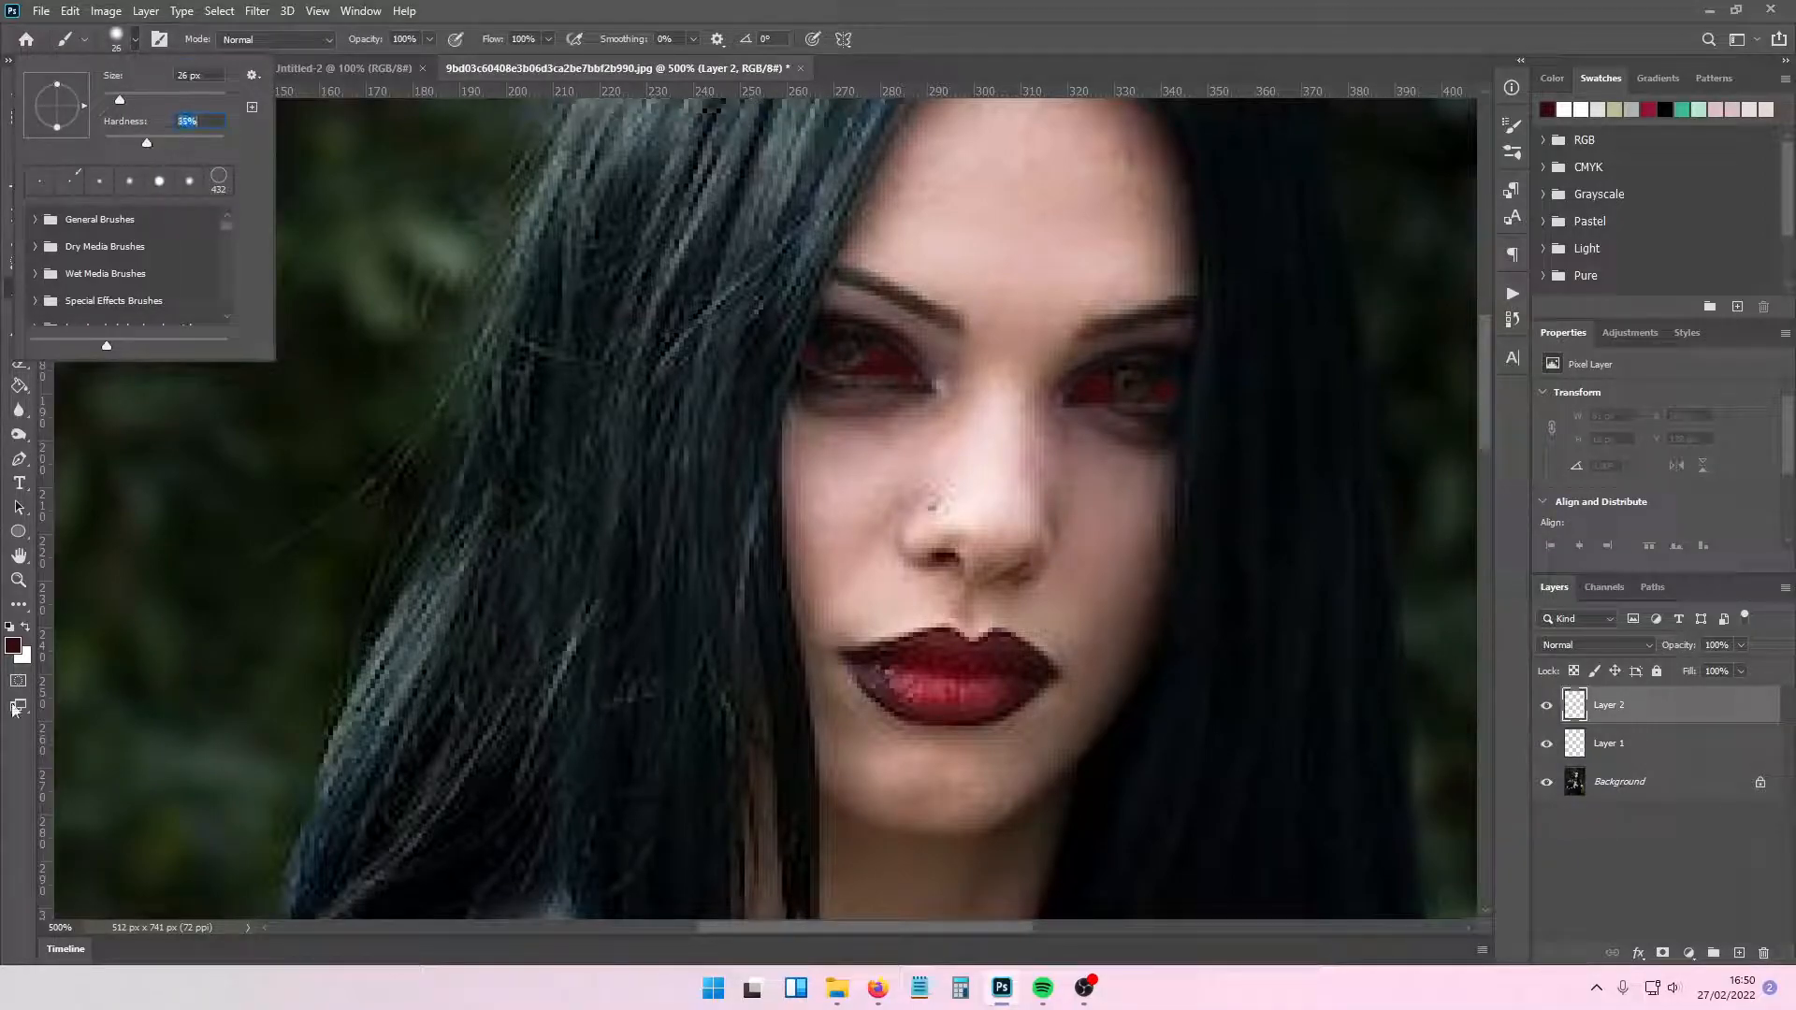
left_click(13, 645)
left_click(1206, 479)
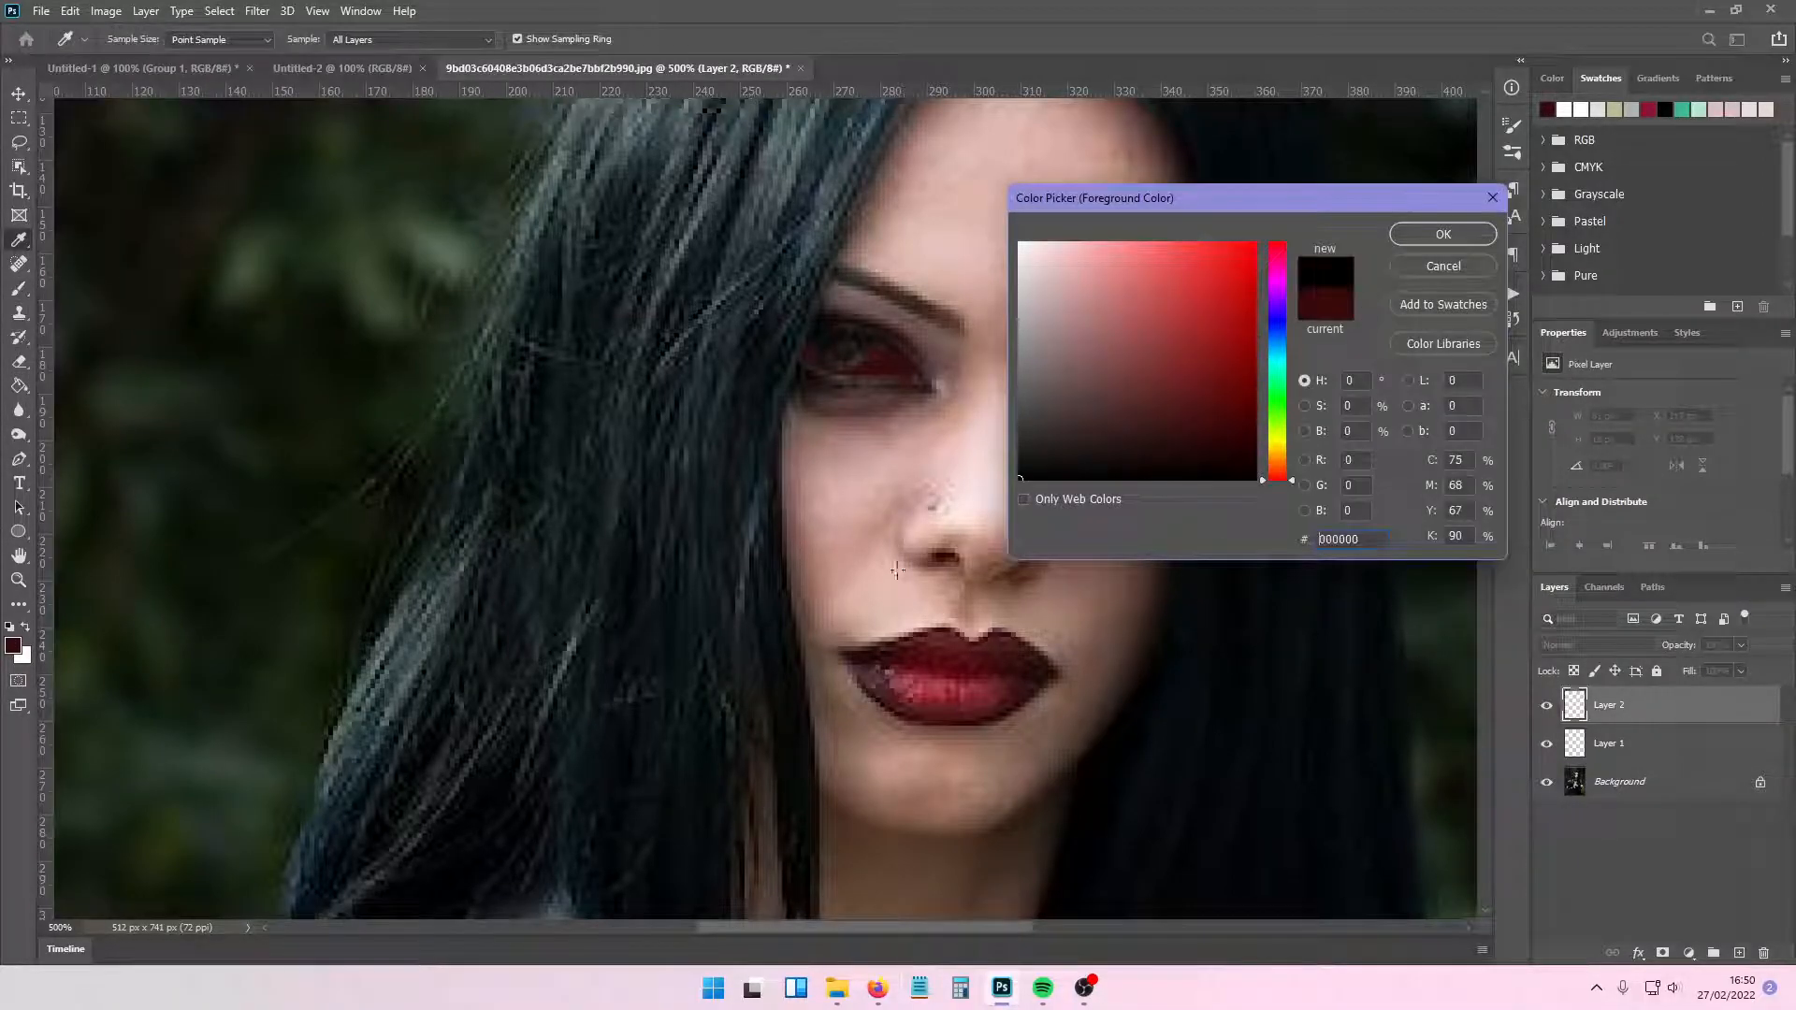
left_click(1443, 234)
- Paint soft black shadows beneath both eyes, undoing the oversized first stroke and using a smaller brush
mouse_move(790, 410)
left_mouse_down()
mouse_move(921, 421)
mouse_move(806, 417)
left_mouse_up()
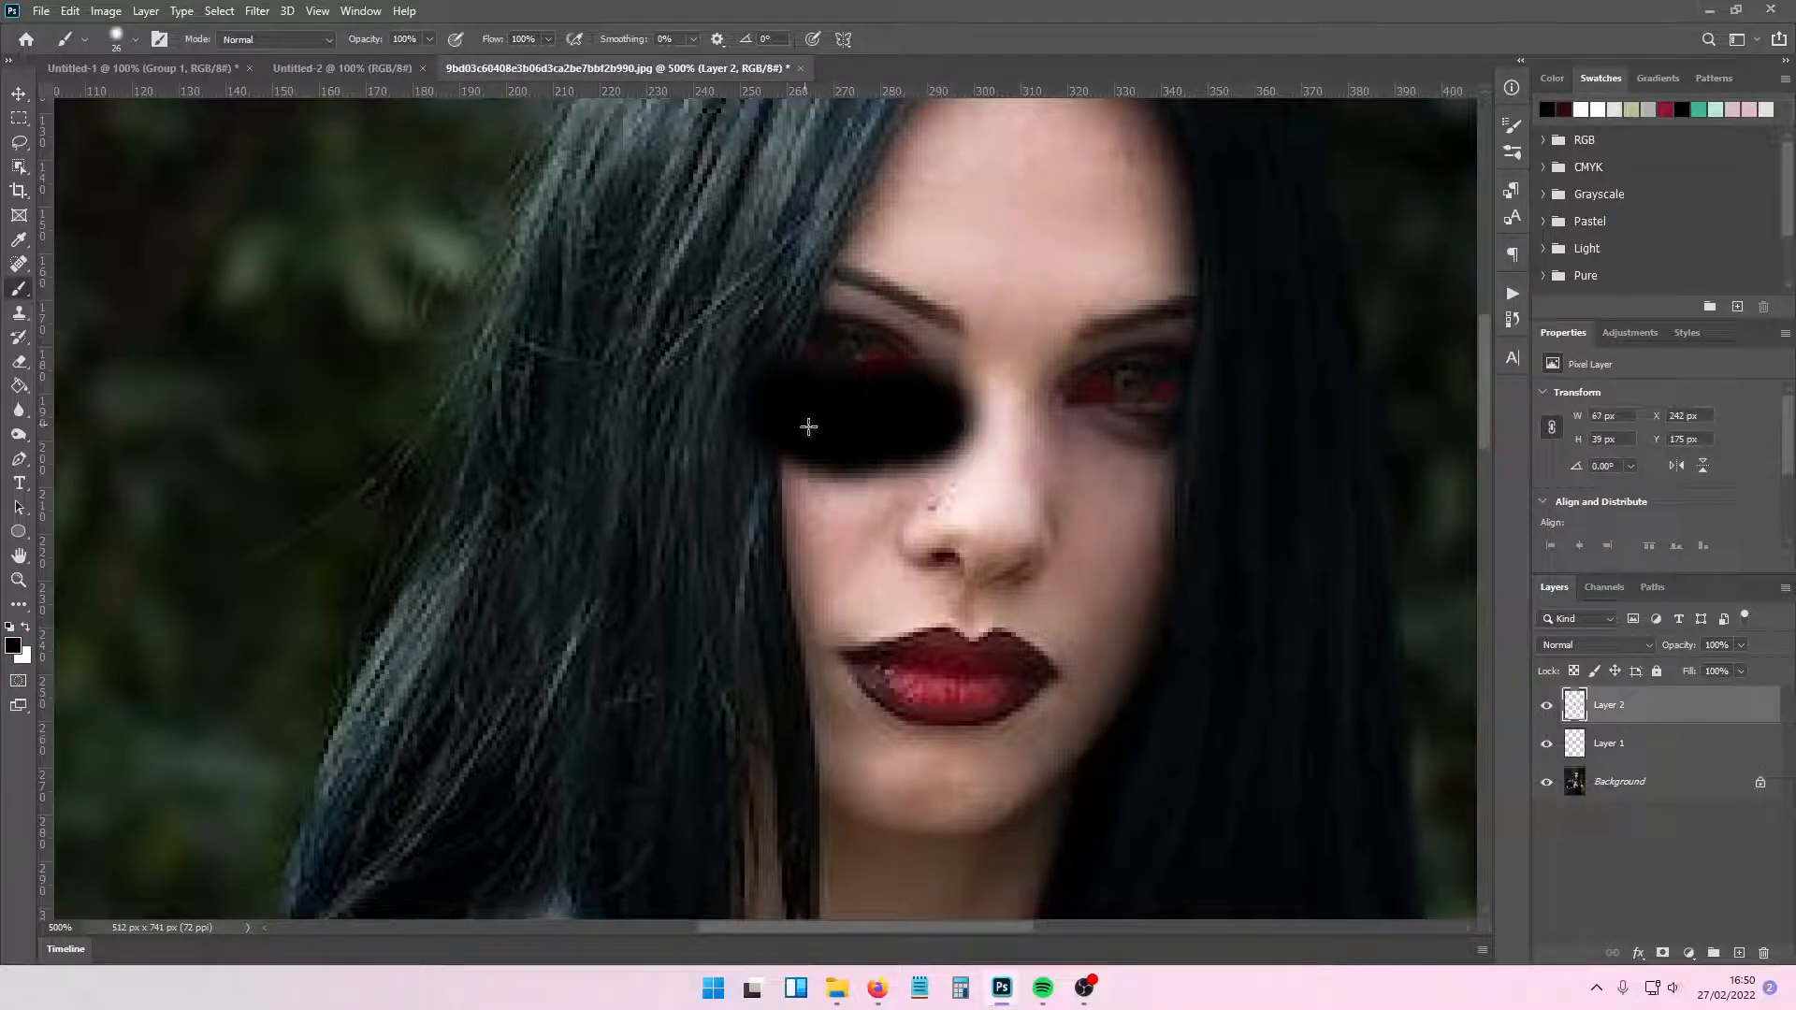
key("ctrl+z")
left_click(136, 38)
left_click_drag(115, 97, 109, 98)
left_click_drag(919, 409, 801, 405)
left_click_drag(1076, 426, 1169, 440)
- Set the eye shadow layer's blend mode to Overlay and its opacity to 20%
left_click_drag(1730, 644, 1671, 645)
left_click(1595, 645)
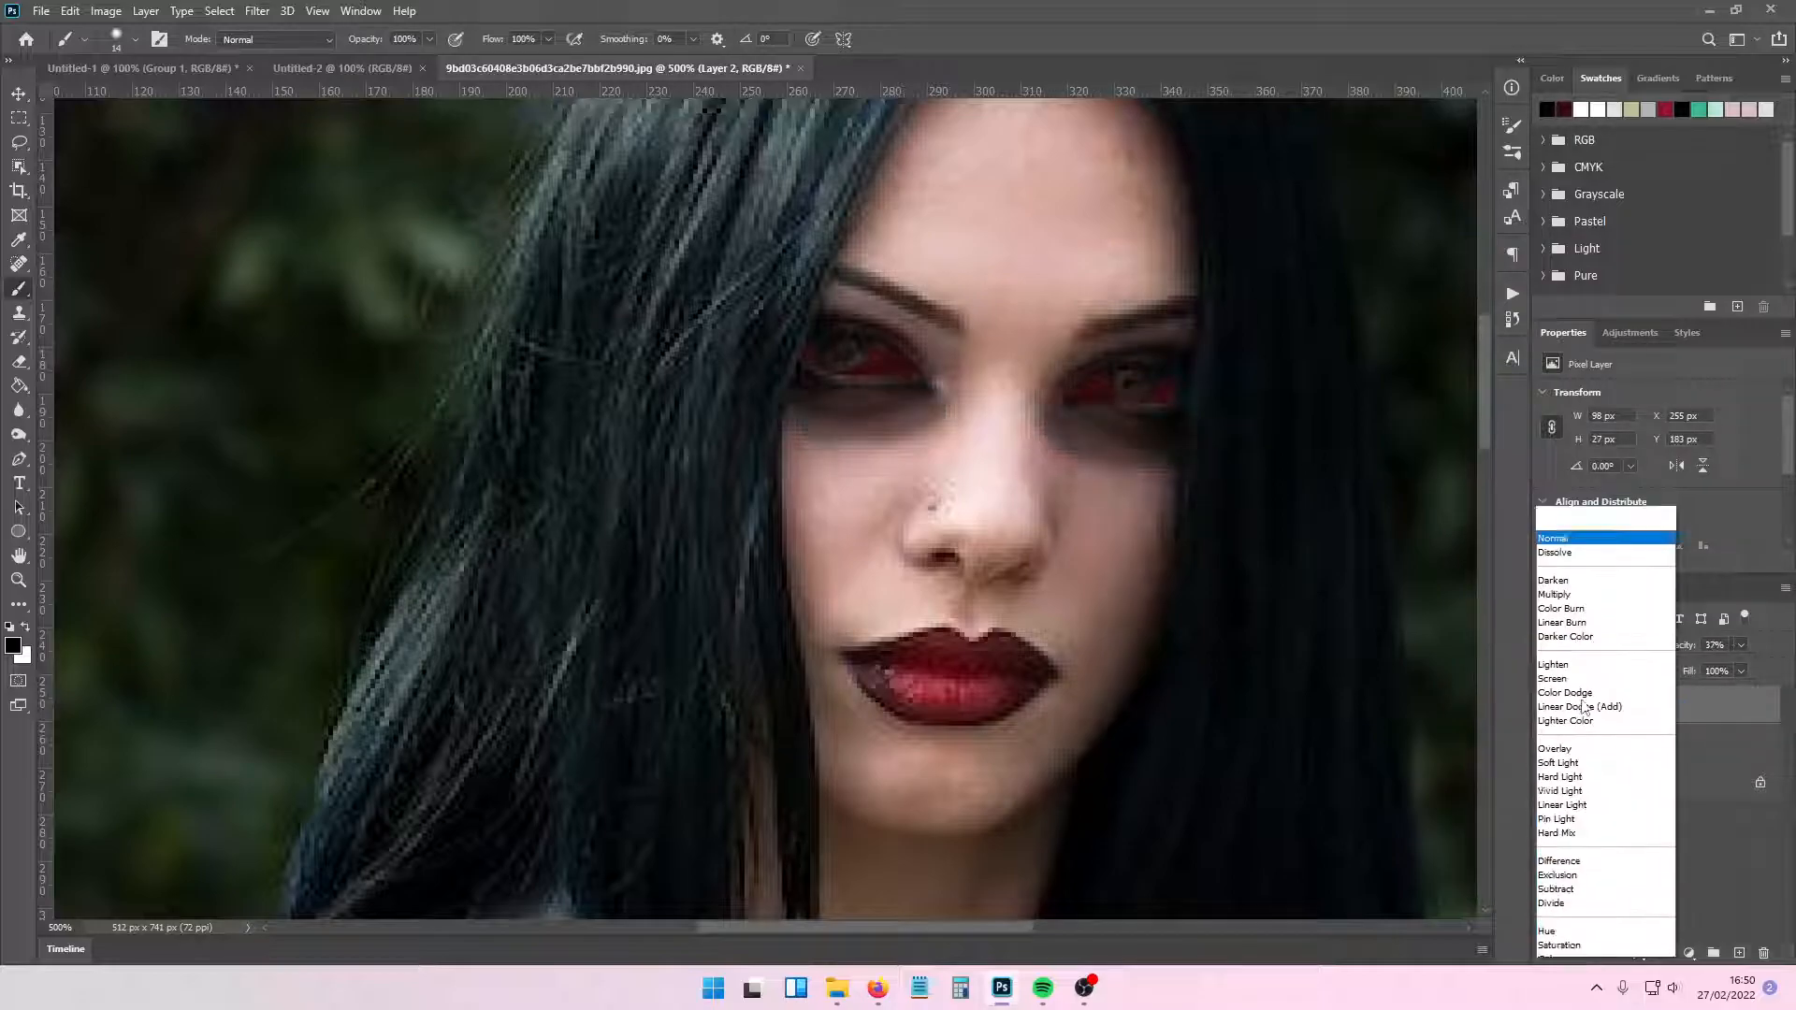
left_click(1572, 726)
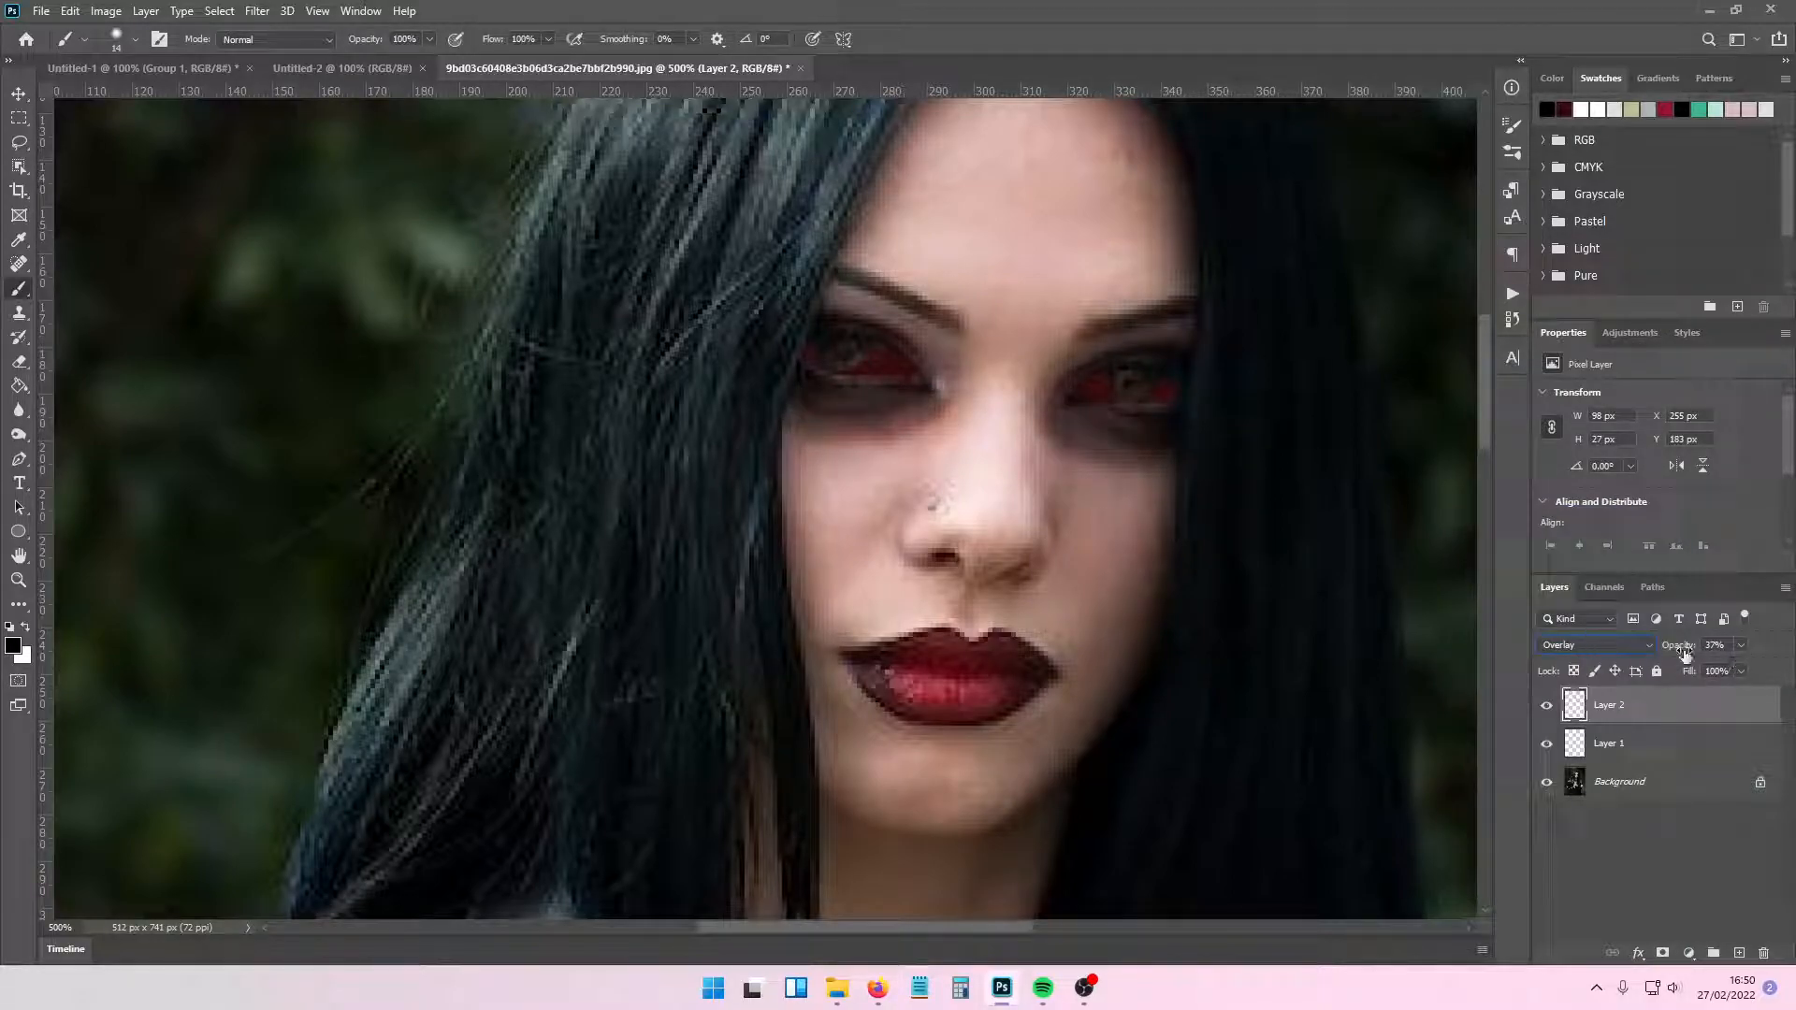
left_click(1742, 644)
left_click_drag(1725, 666, 1718, 672)
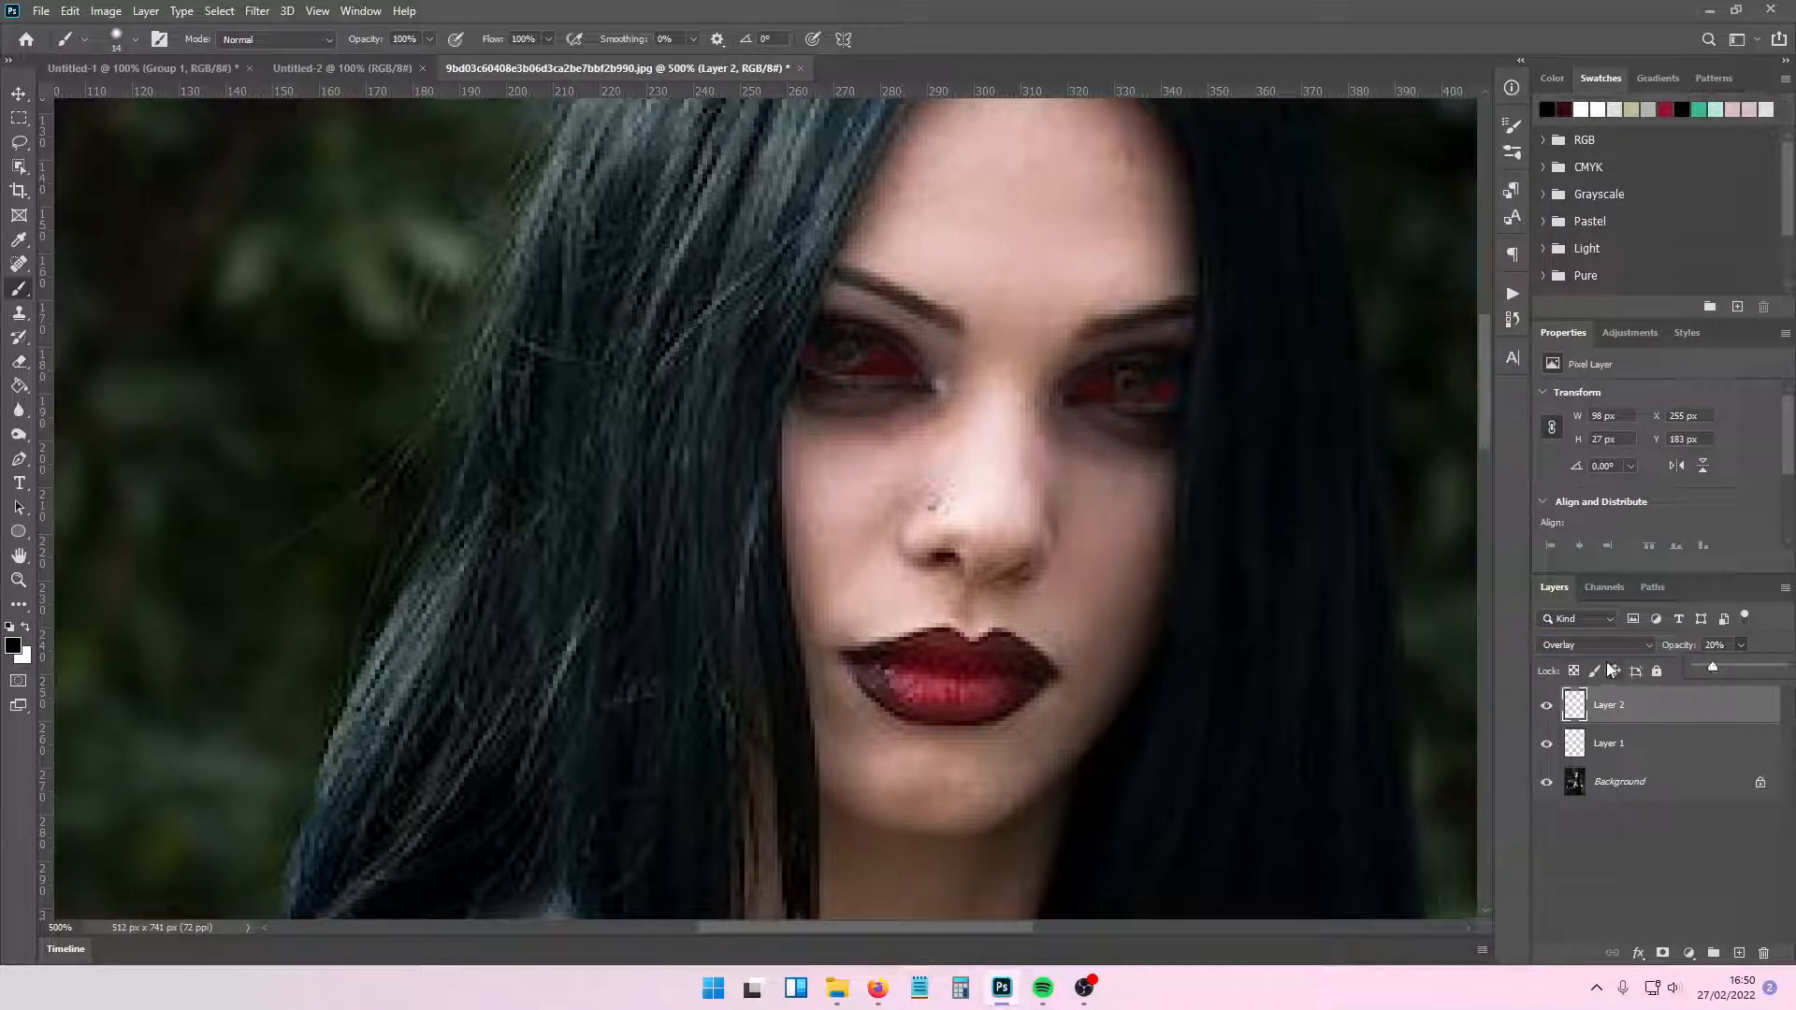
left_click(19, 361)
left_click(117, 39)
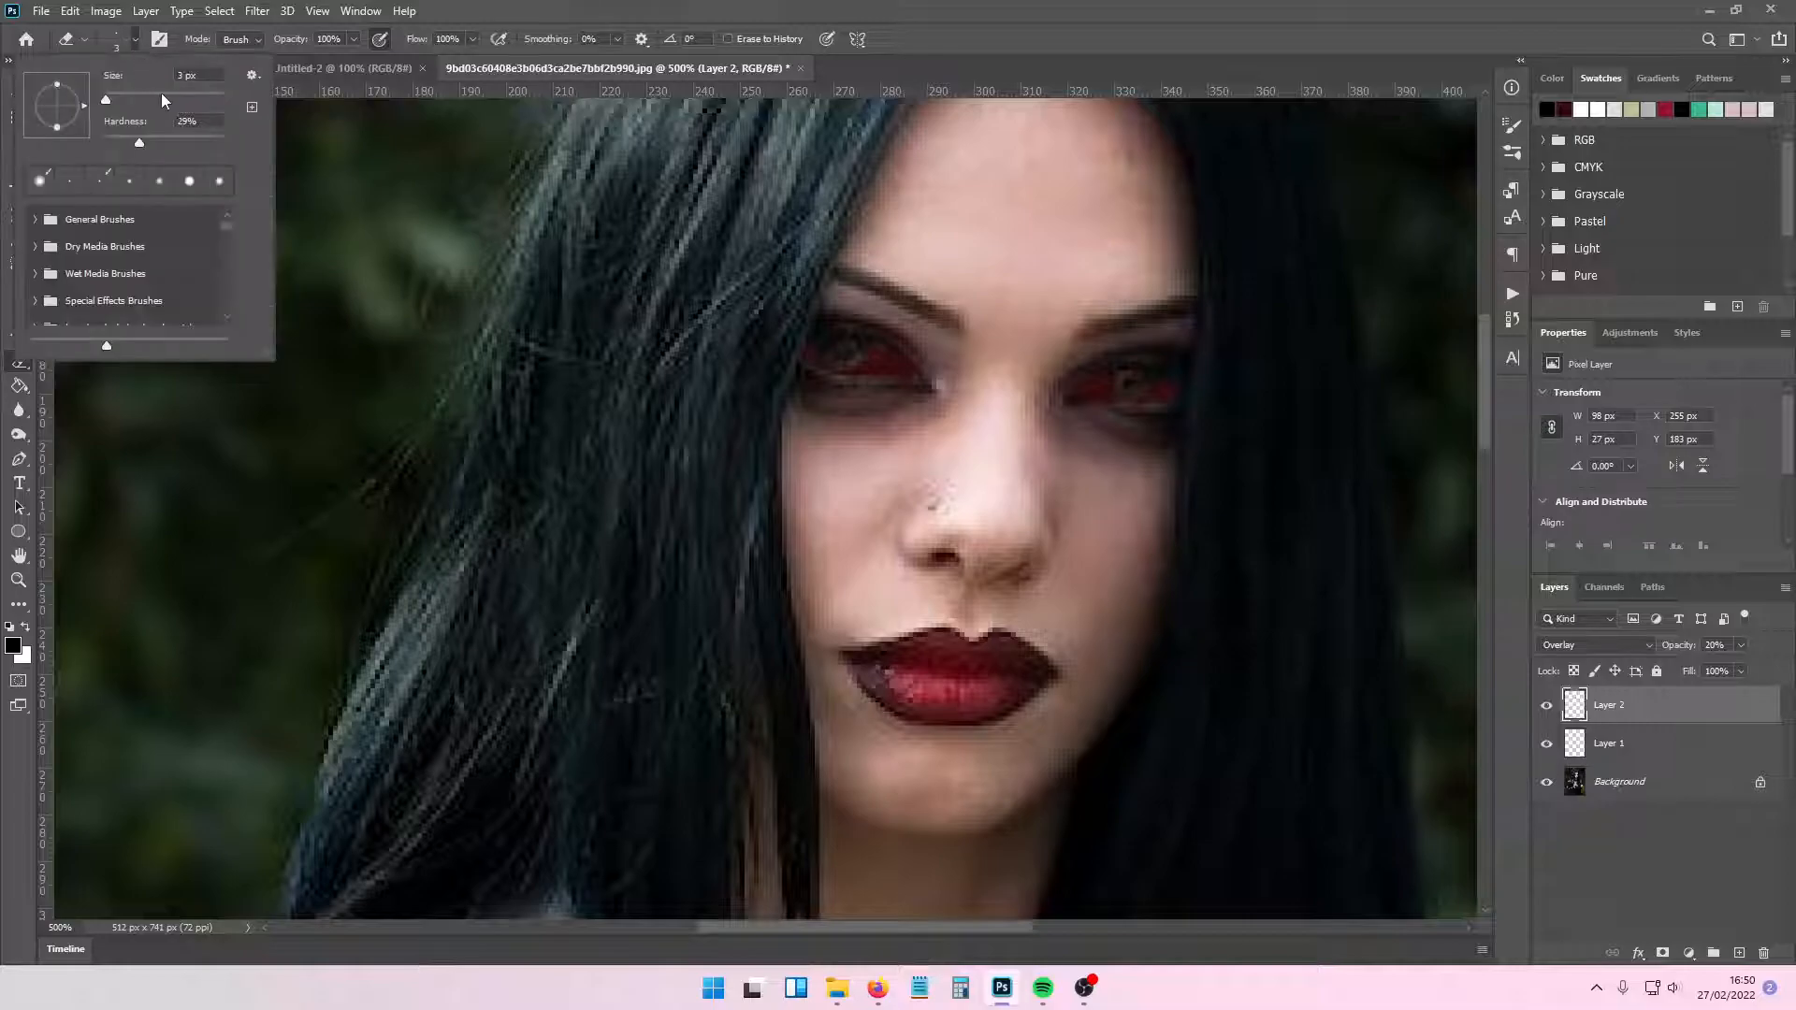
left_click(902, 532)
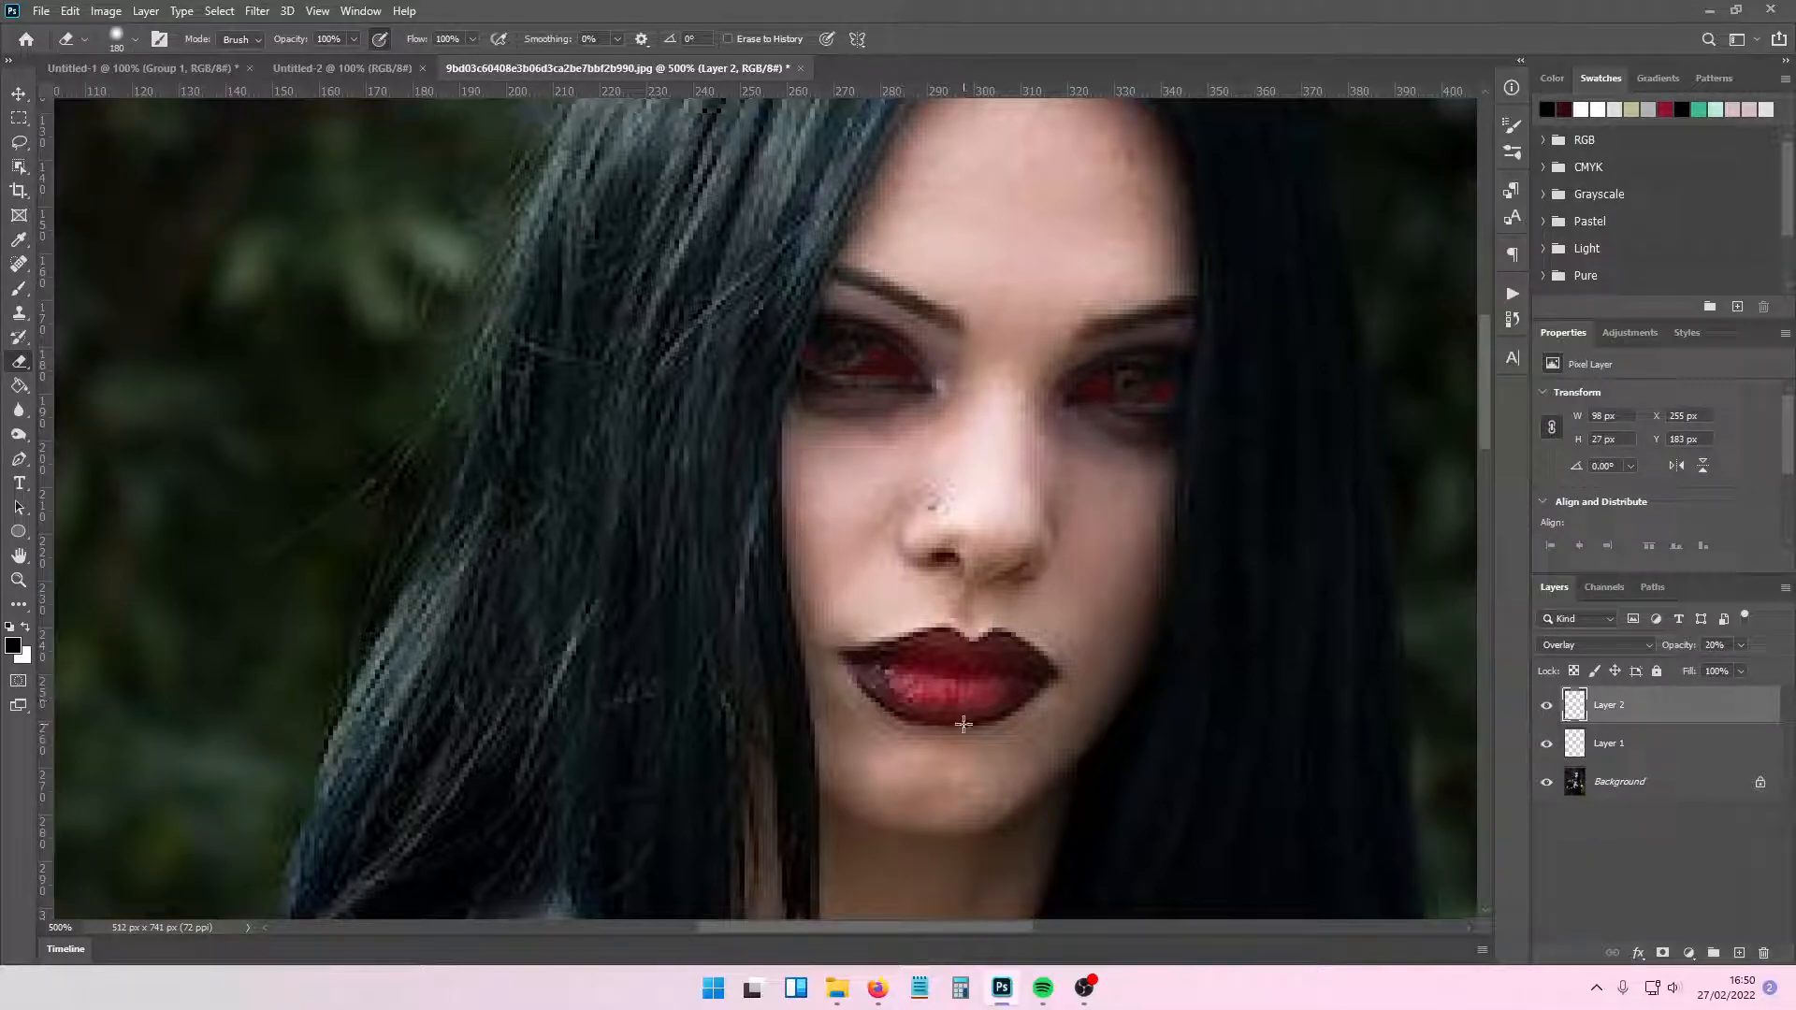
left_click(135, 41)
left_click_drag(125, 105, 105, 103)
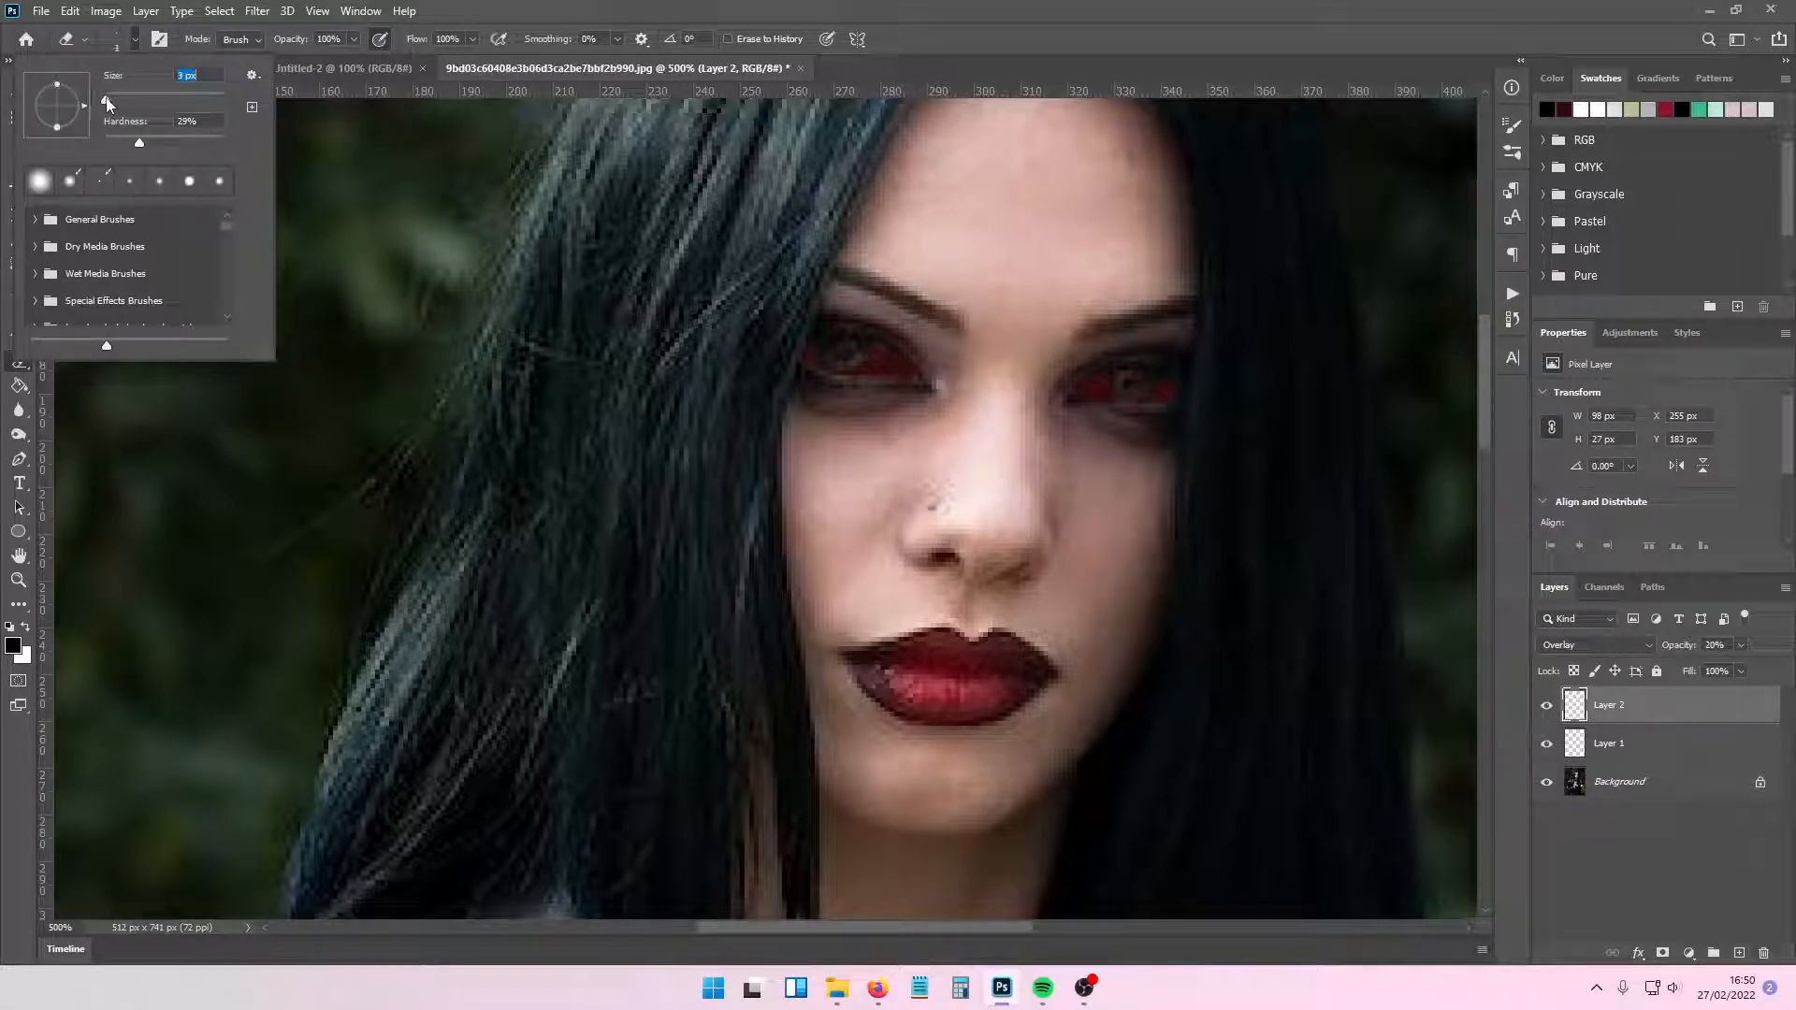
left_click(128, 44)
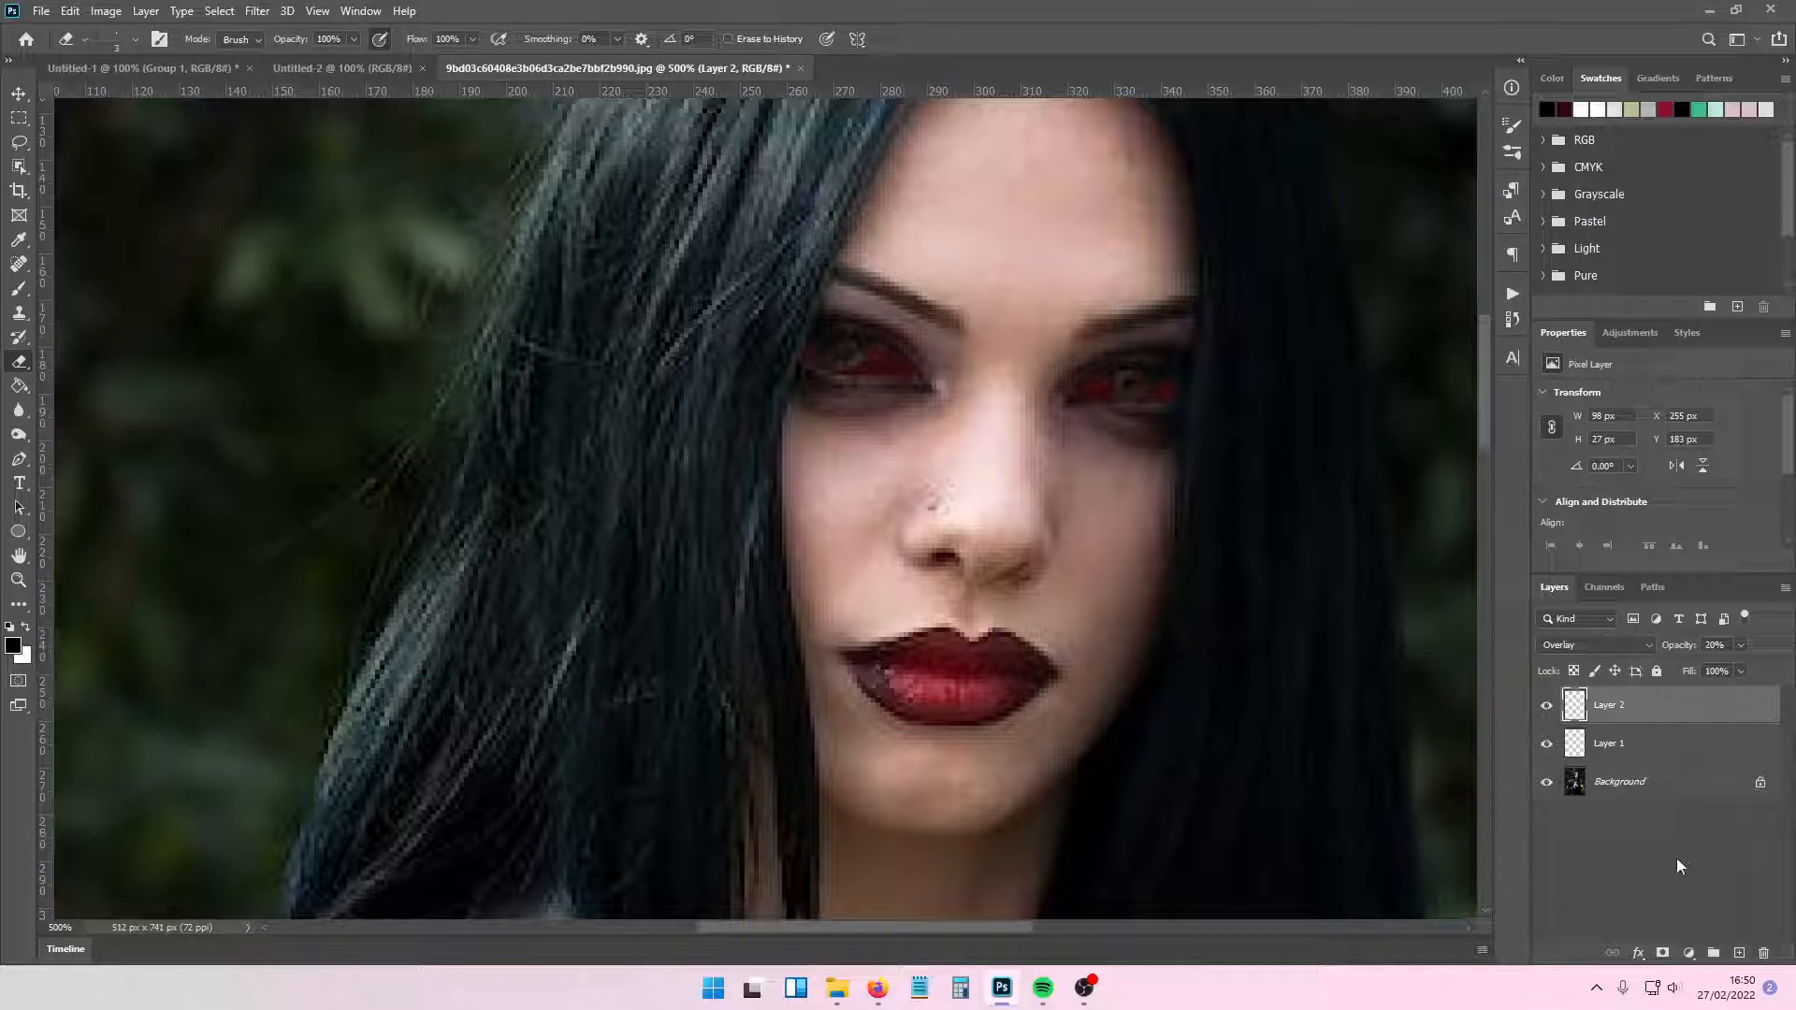
- Add a new layer and set the black brush to 1 px with 100% hardness
left_click(1739, 952)
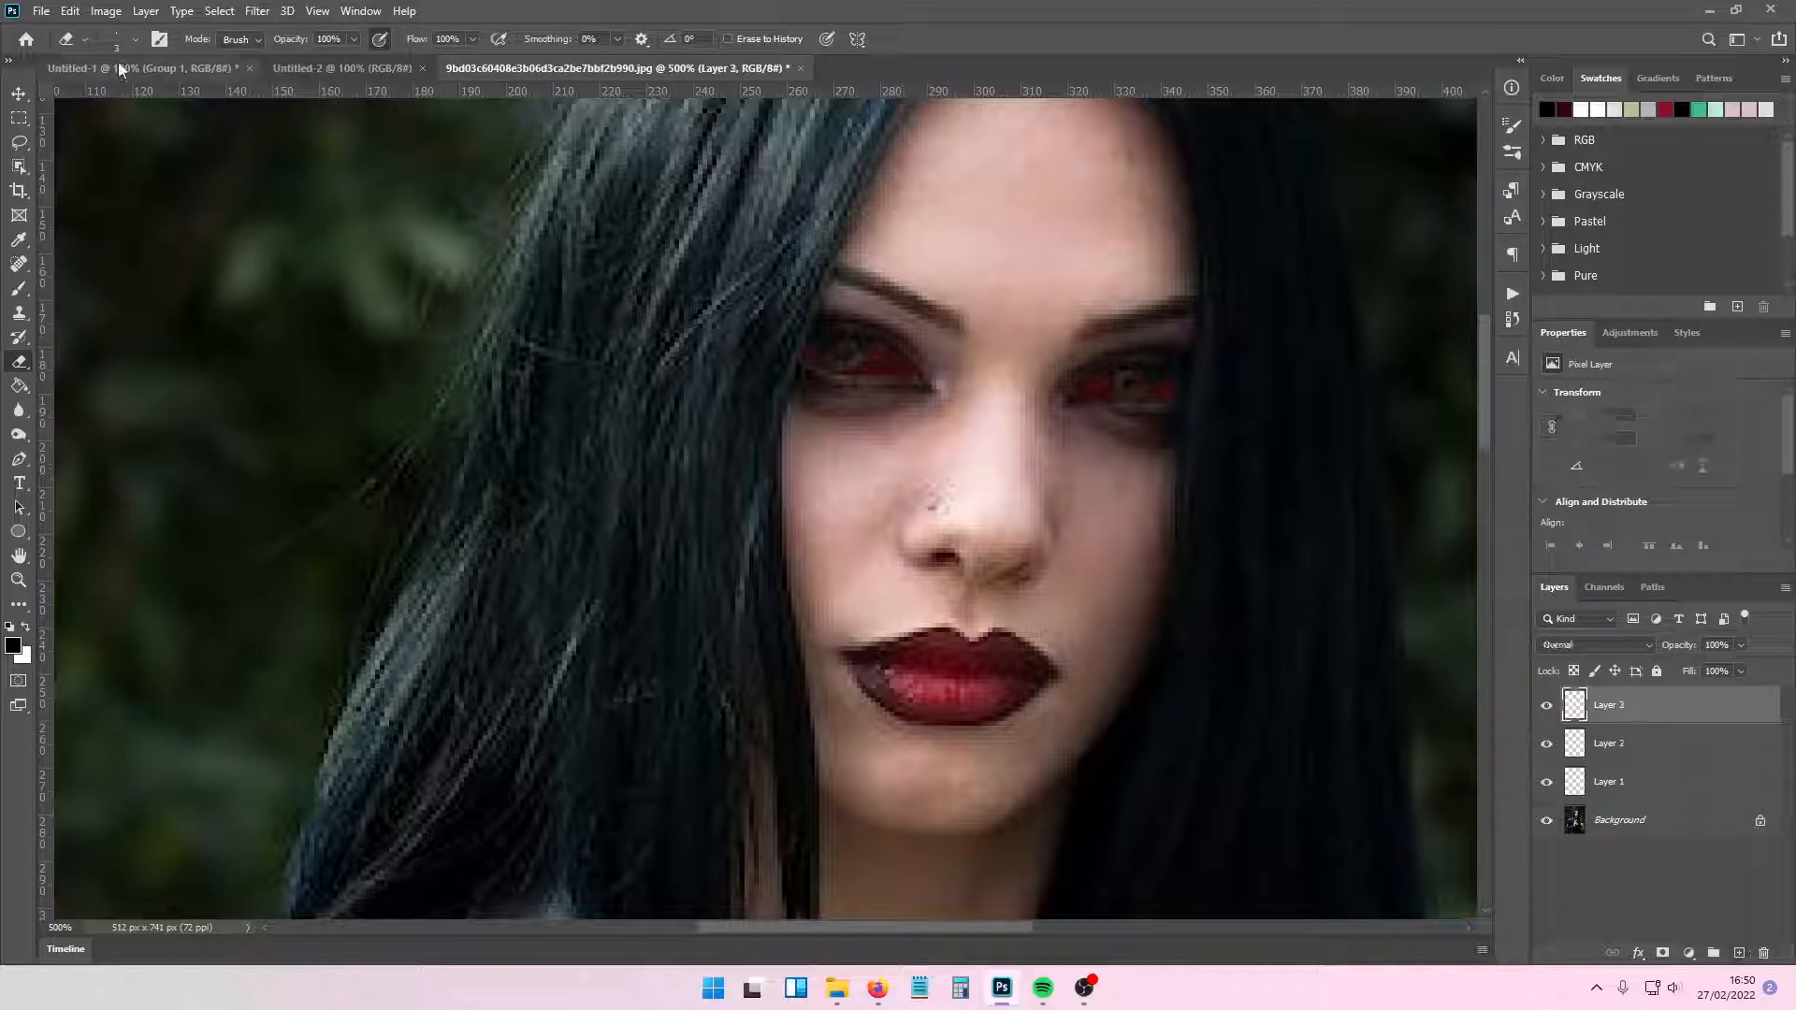
left_click(20, 287)
left_click(128, 41)
left_click_drag(113, 102, 109, 104)
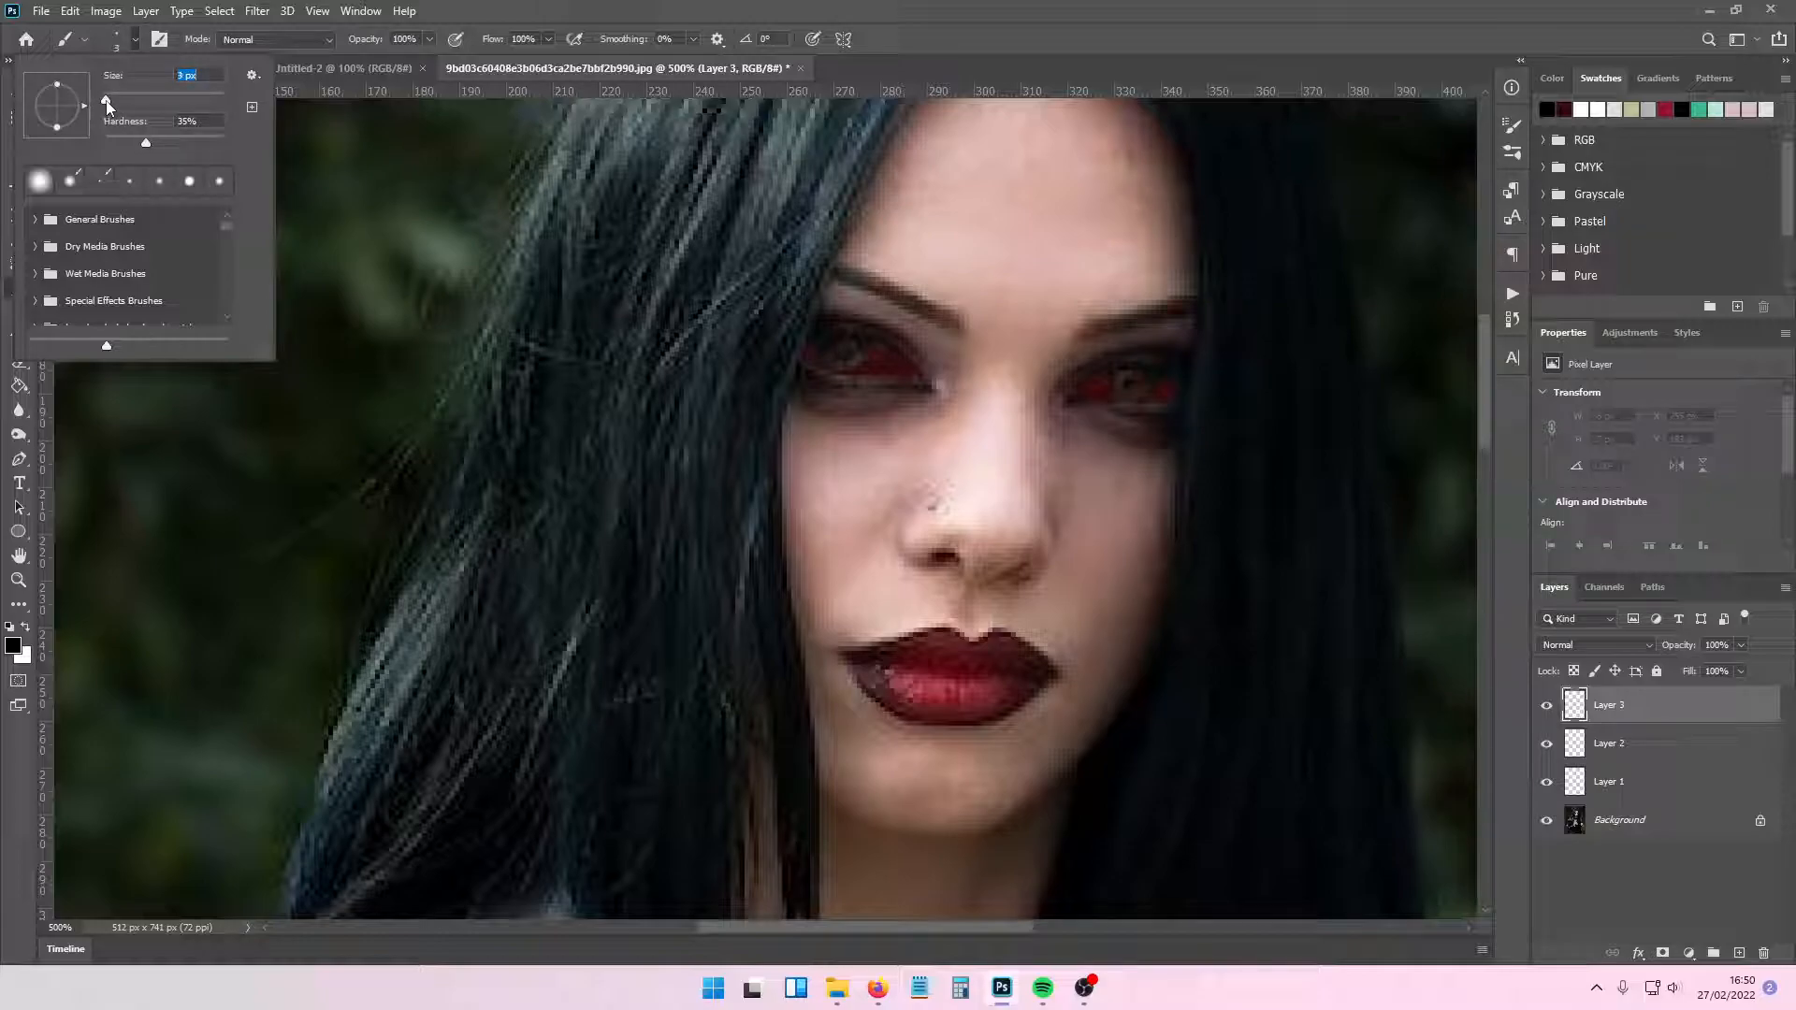
left_click(117, 162)
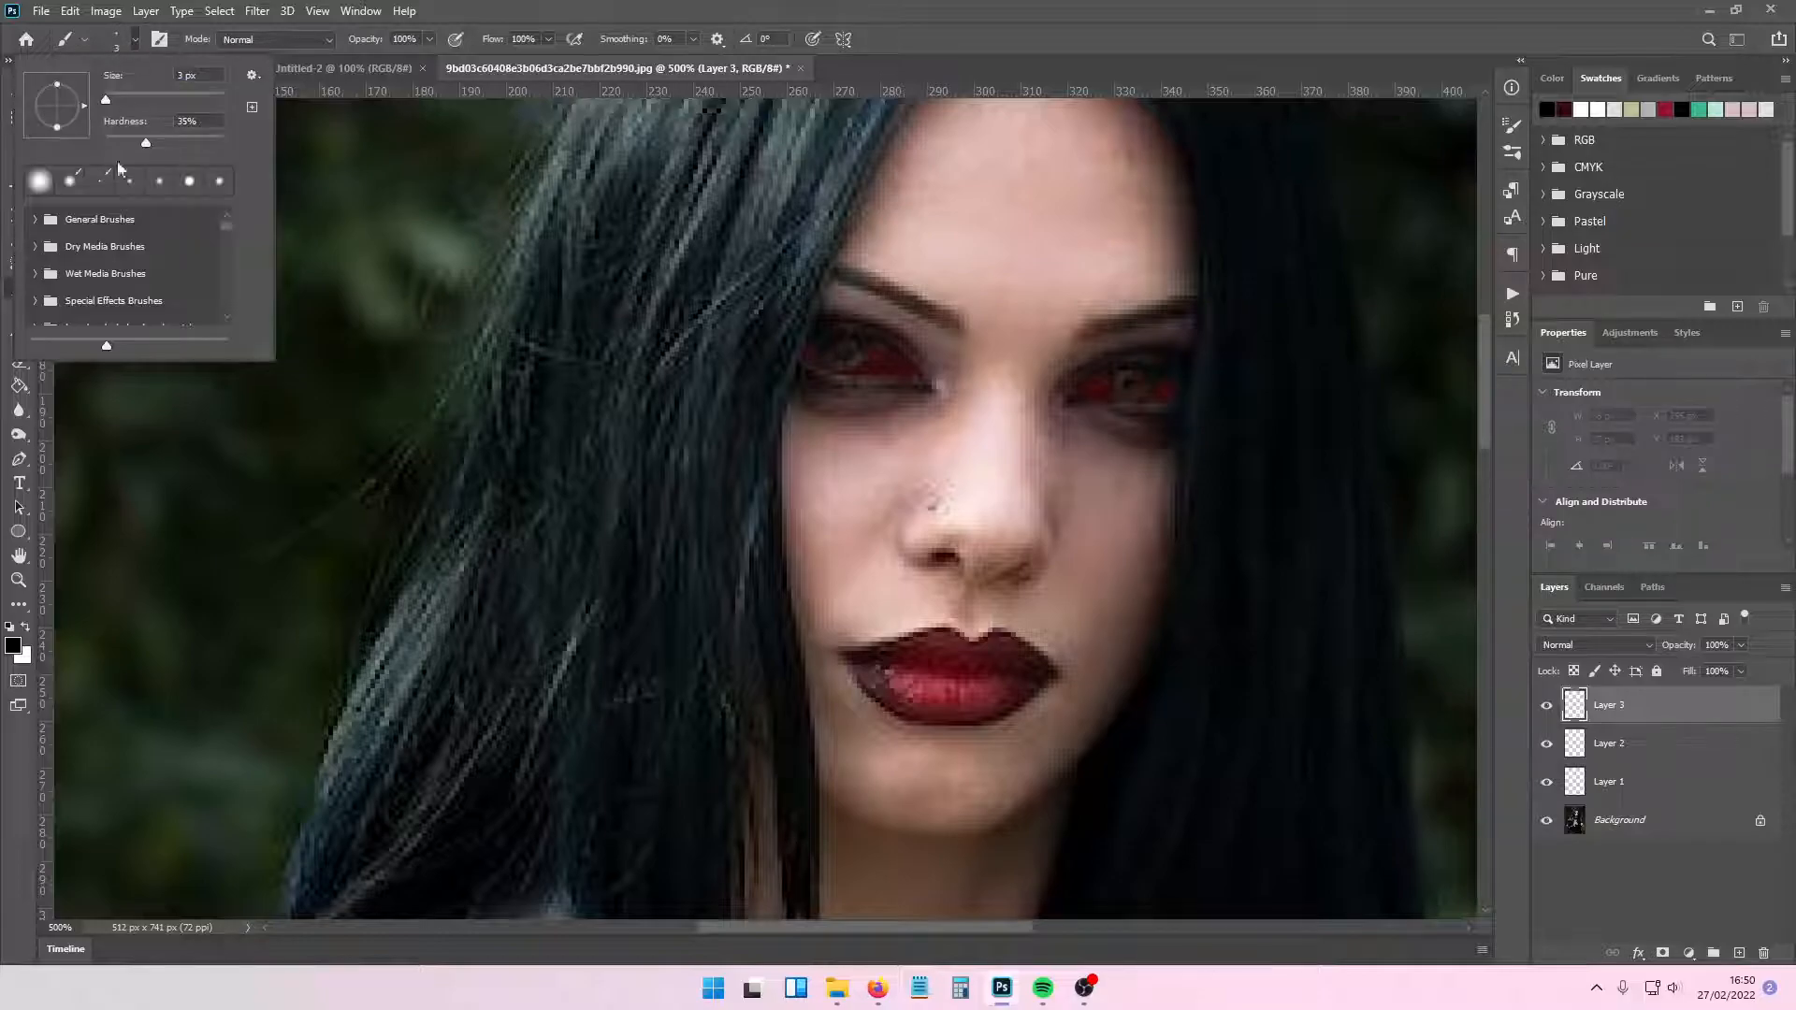
left_click_drag(146, 142, 262, 126)
left_click(130, 44)
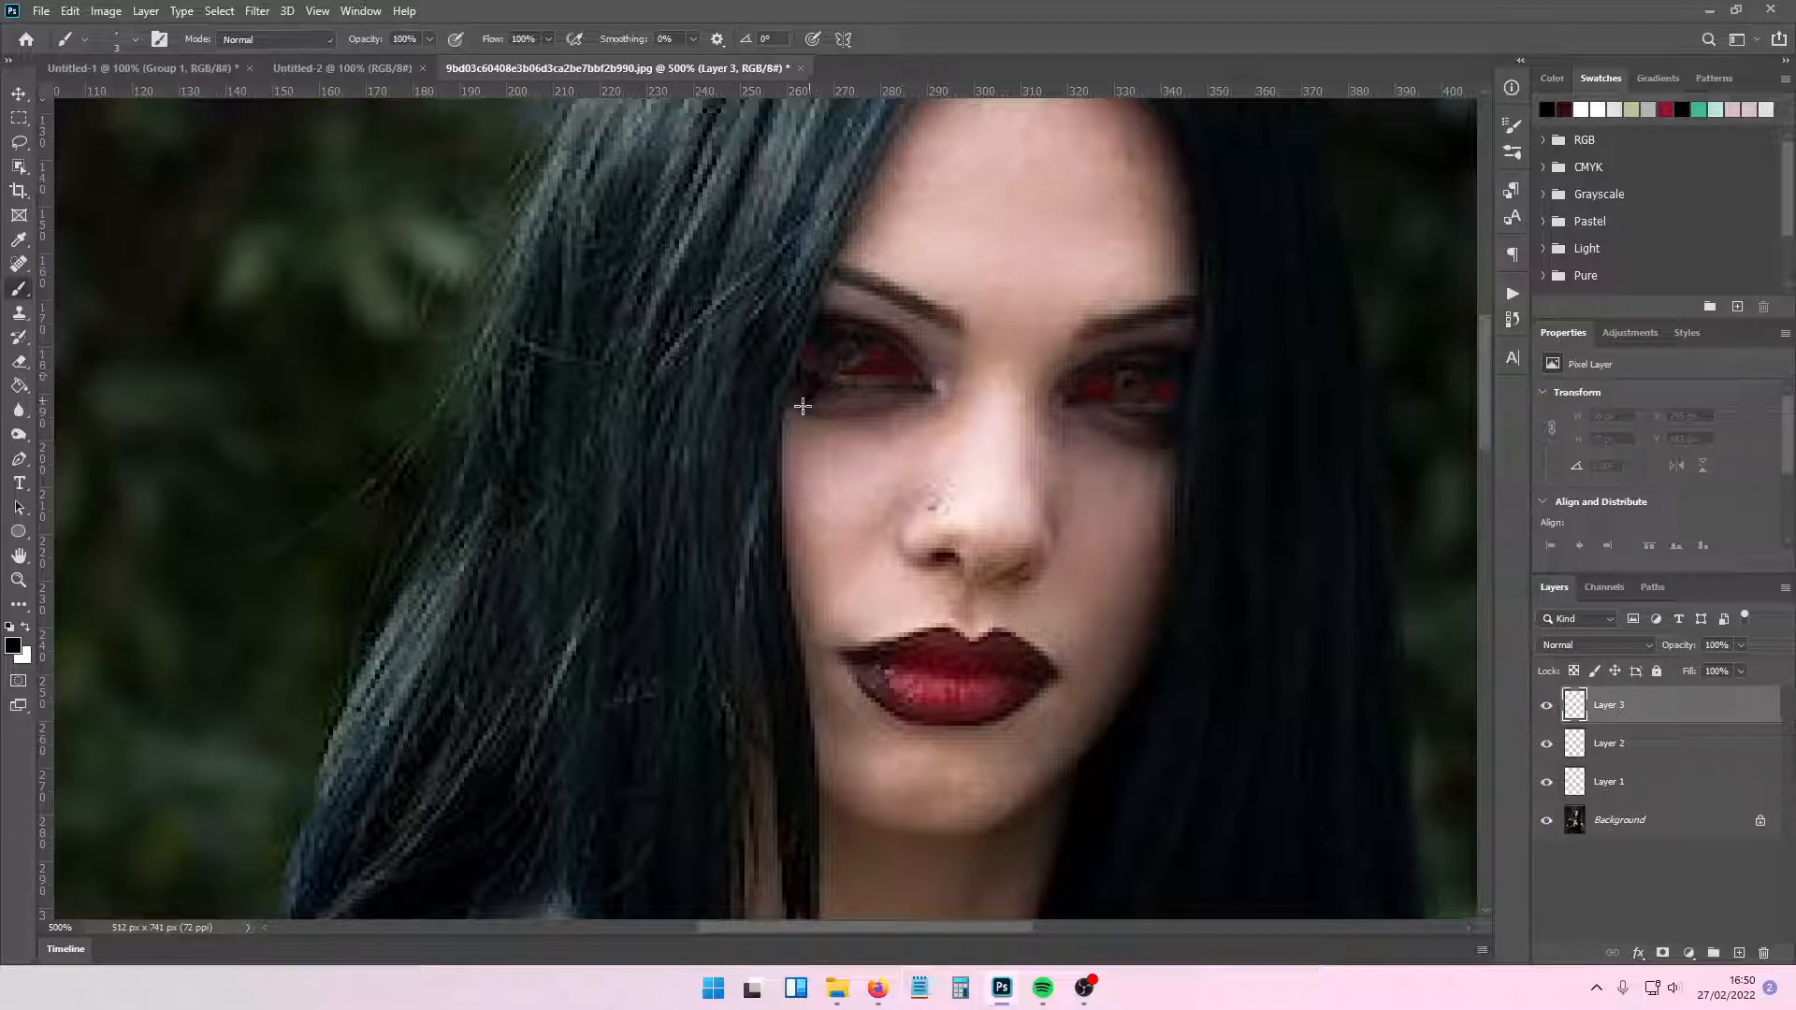
left_click(136, 39)
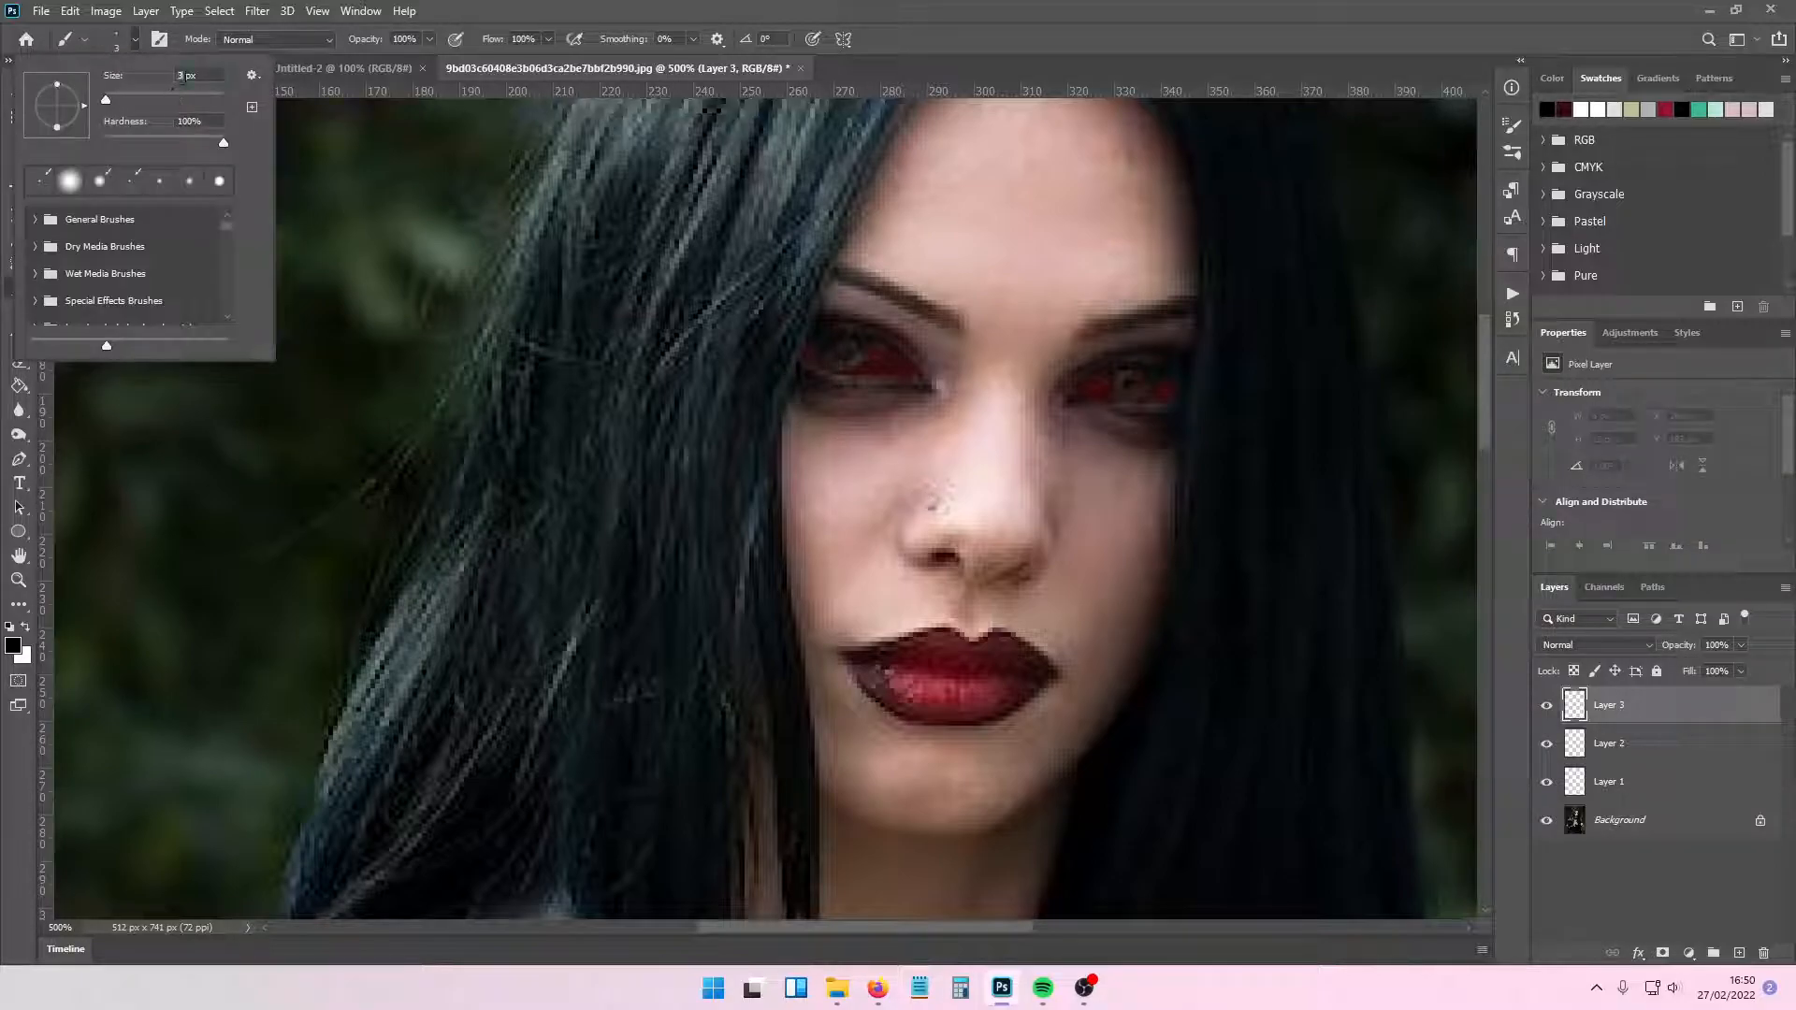
- Paint thin branching black veins running down from the lower lids of both eyes
mouse_move(824, 377)
left_mouse_down()
mouse_move(798, 413)
mouse_move(815, 389)
mouse_move(840, 414)
mouse_move(825, 401)
mouse_move(812, 440)
mouse_move(863, 387)
mouse_move(875, 413)
mouse_move(867, 396)
mouse_move(852, 454)
mouse_move(861, 415)
mouse_move(870, 436)
mouse_move(838, 437)
mouse_move(853, 468)
mouse_move(831, 397)
mouse_move(846, 379)
mouse_move(830, 445)
mouse_move(851, 453)
mouse_move(889, 385)
mouse_move(909, 417)
mouse_move(888, 393)
mouse_move(888, 454)
left_mouse_up()
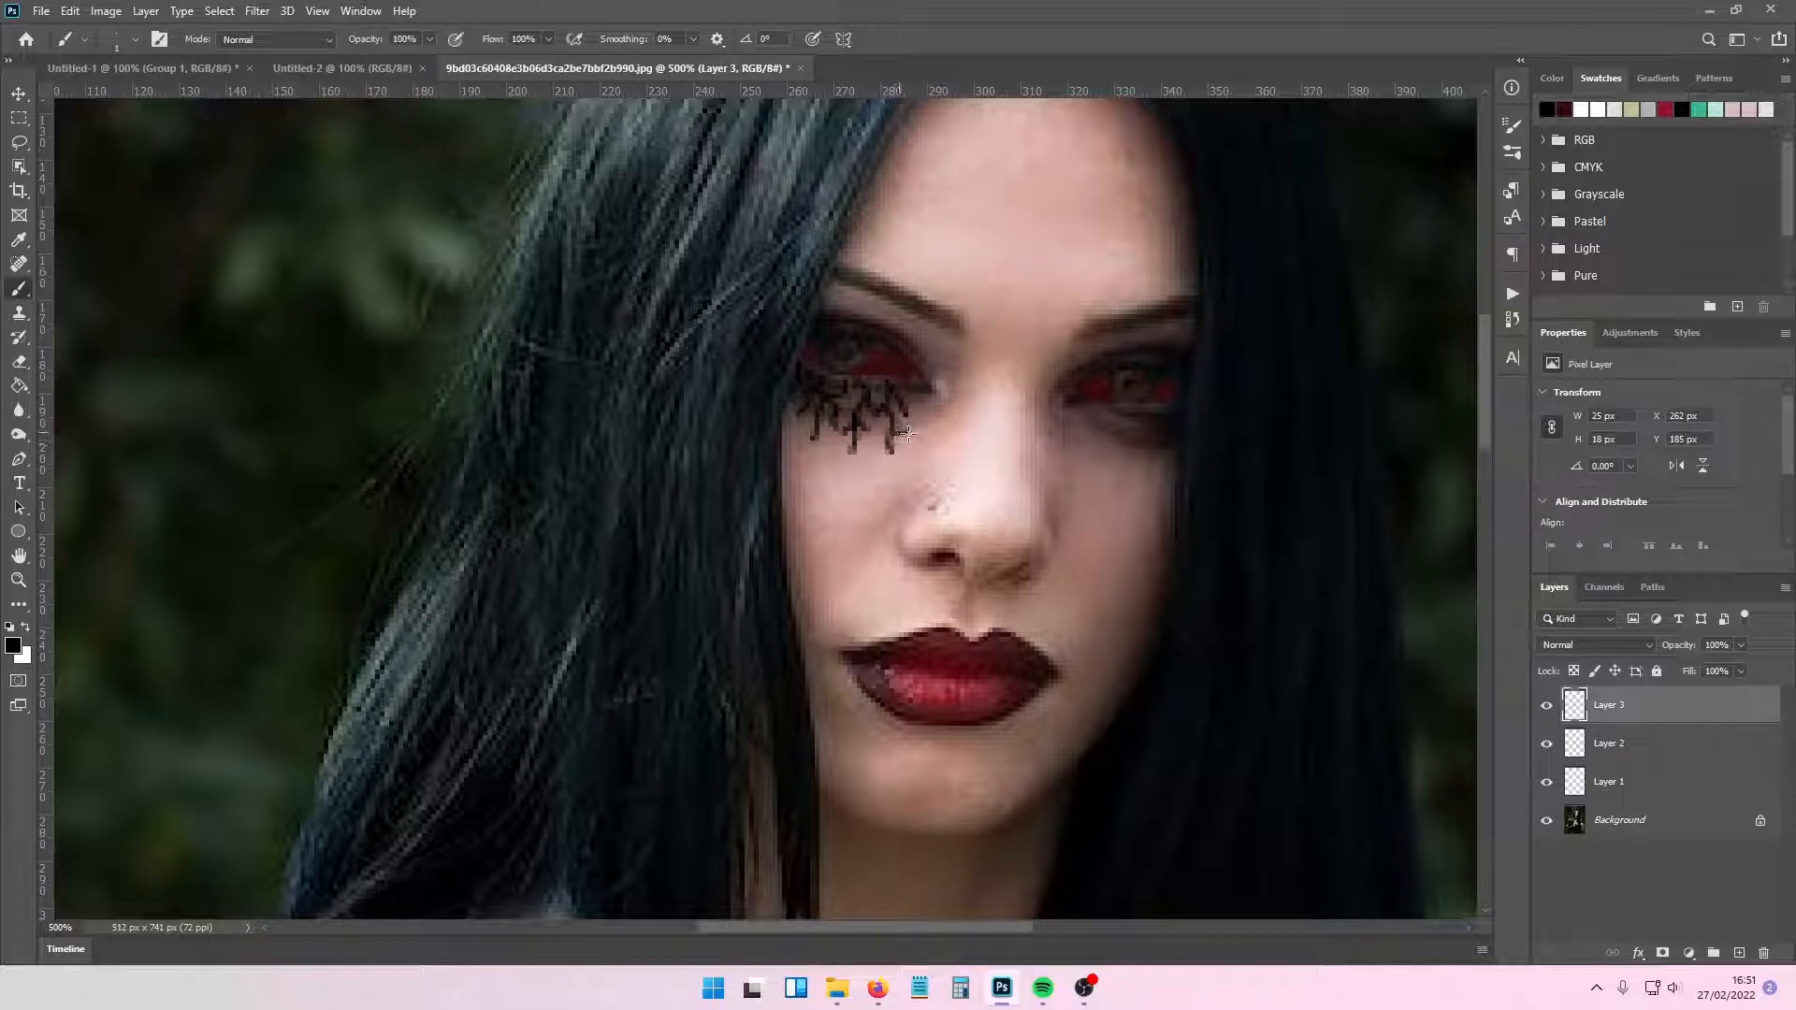
left_click_drag(923, 409, 924, 412)
mouse_move(1074, 406)
left_mouse_down()
mouse_move(1110, 412)
mouse_move(1091, 446)
mouse_move(1114, 471)
mouse_move(1102, 442)
mouse_move(1117, 445)
mouse_move(1128, 403)
mouse_move(1132, 483)
mouse_move(1149, 477)
mouse_move(1143, 414)
mouse_move(1163, 444)
mouse_move(1174, 417)
mouse_move(1165, 479)
mouse_move(1172, 438)
left_mouse_up()
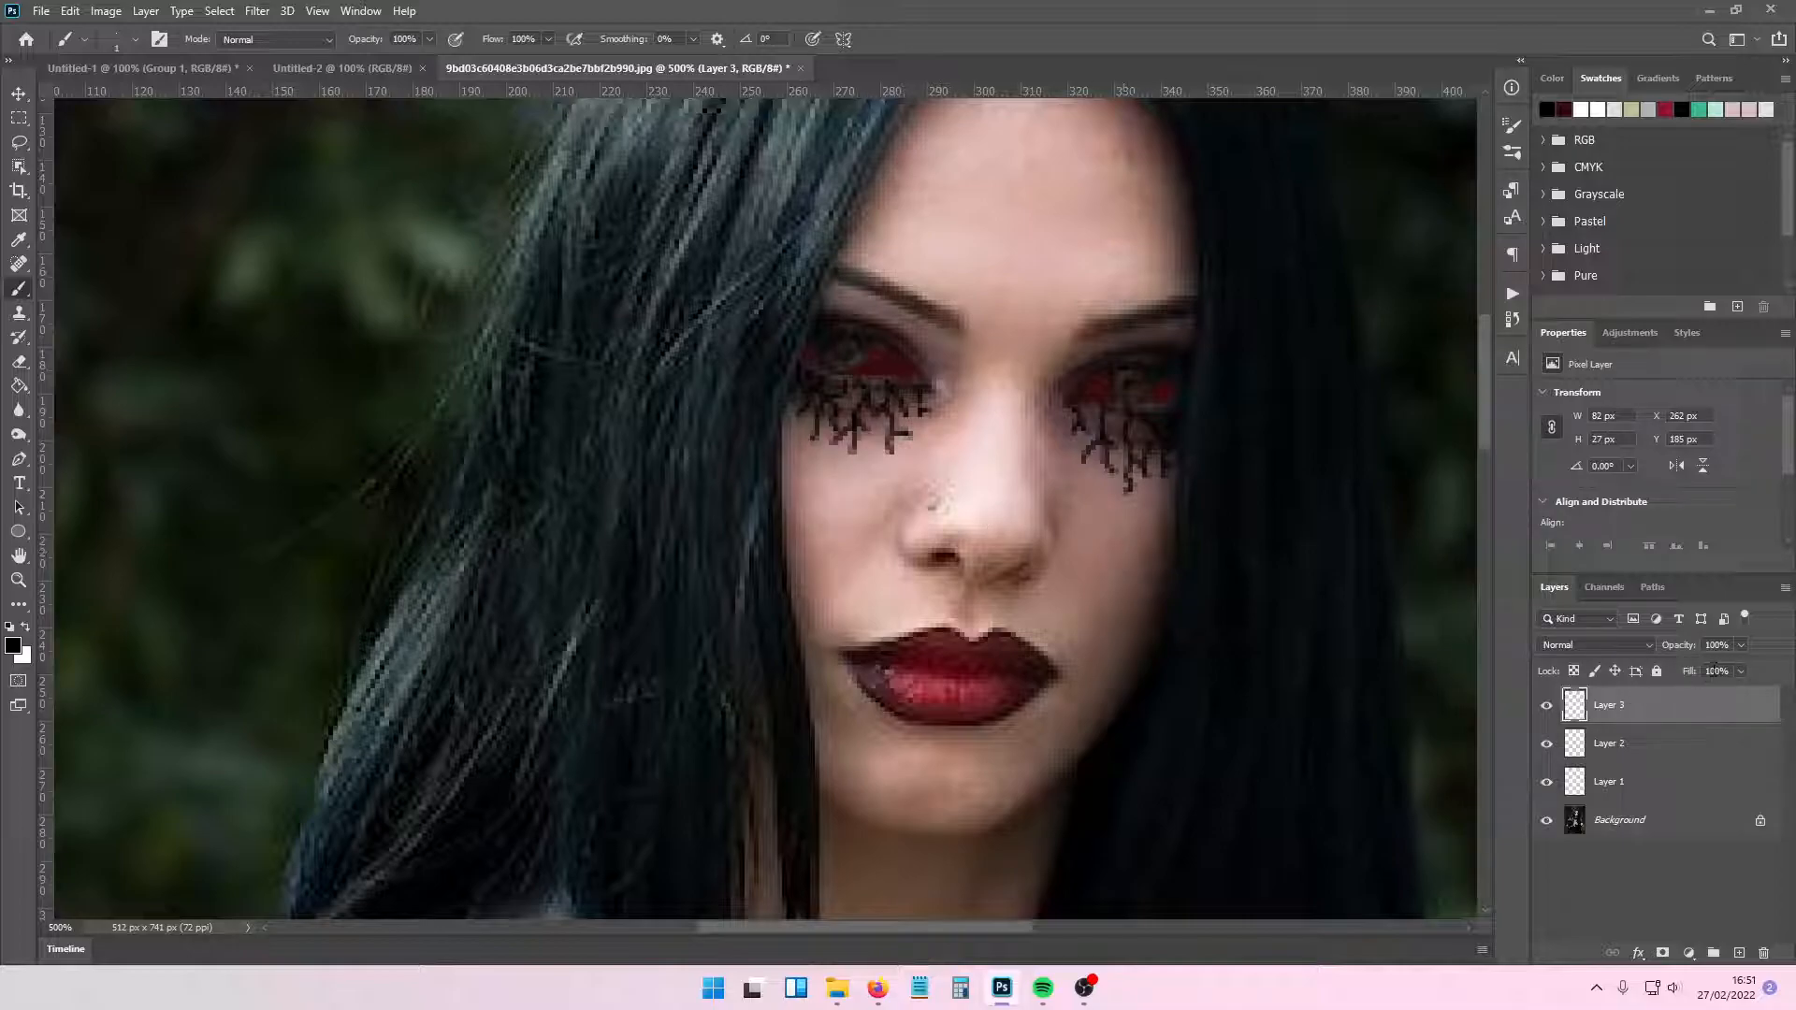
- Duplicate the veins layer, hide the copy and select the original Layer 3
key("ctrl+j")
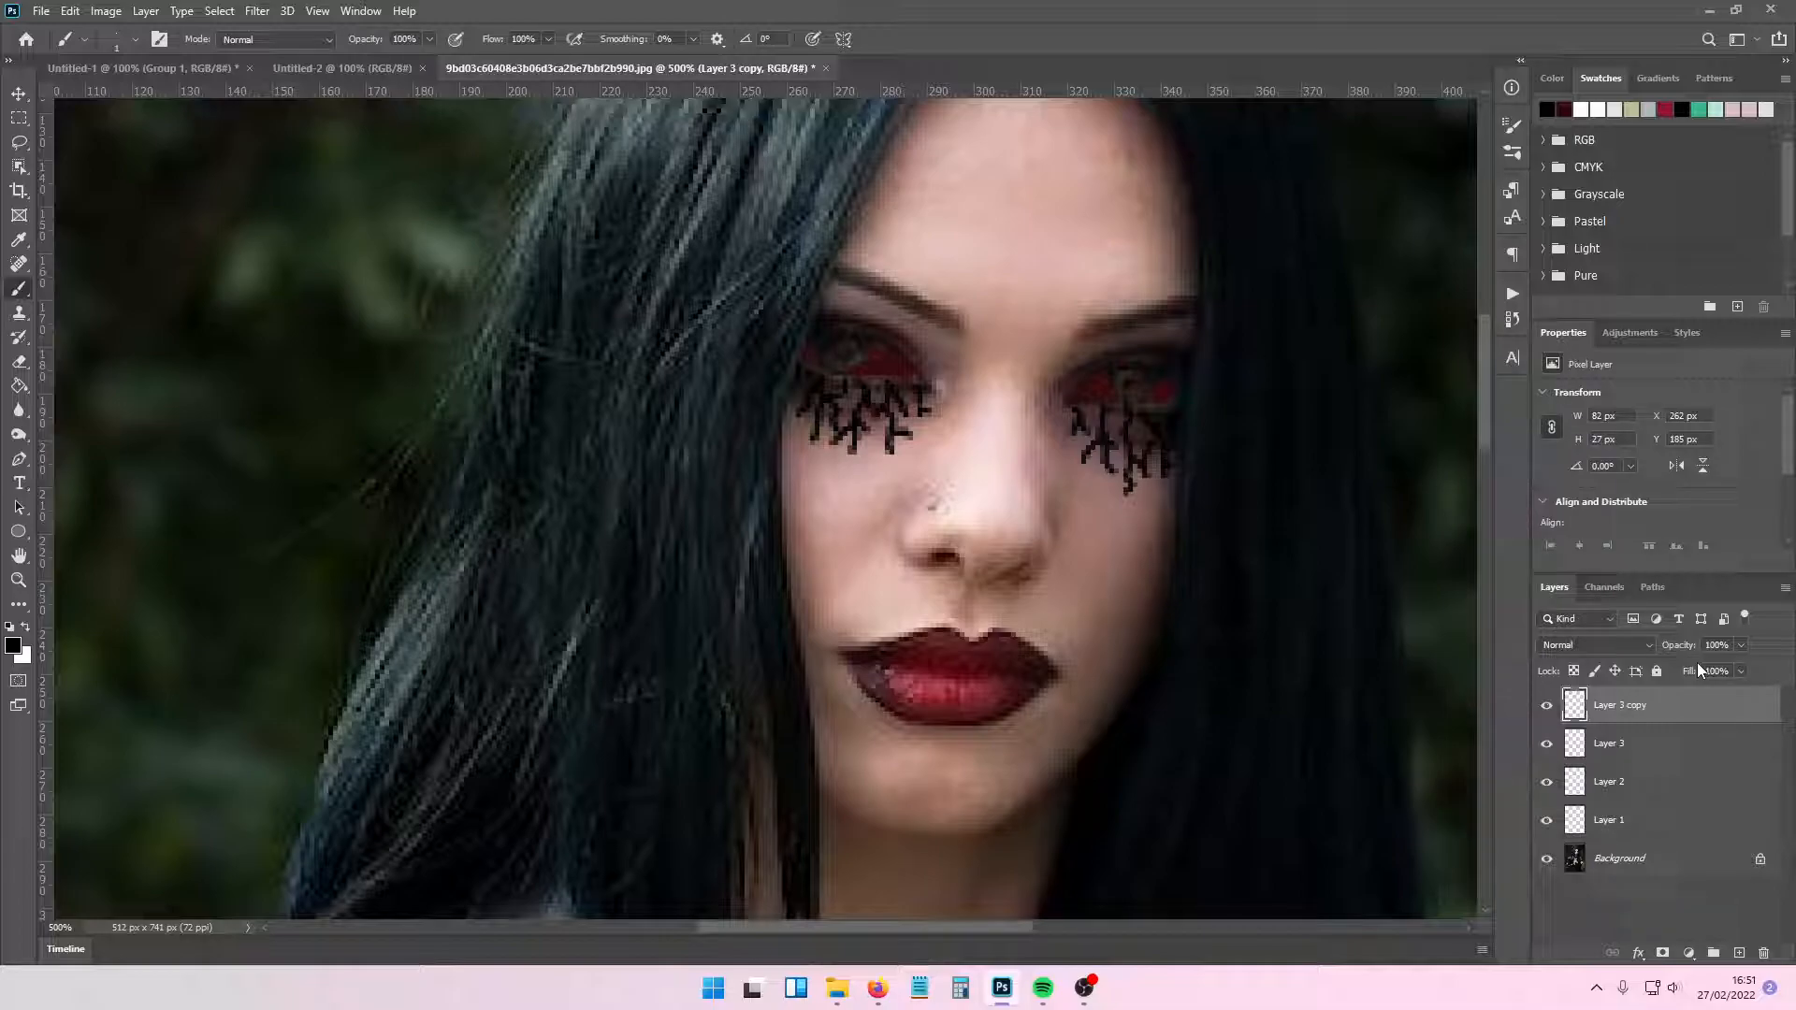
left_click(1626, 743)
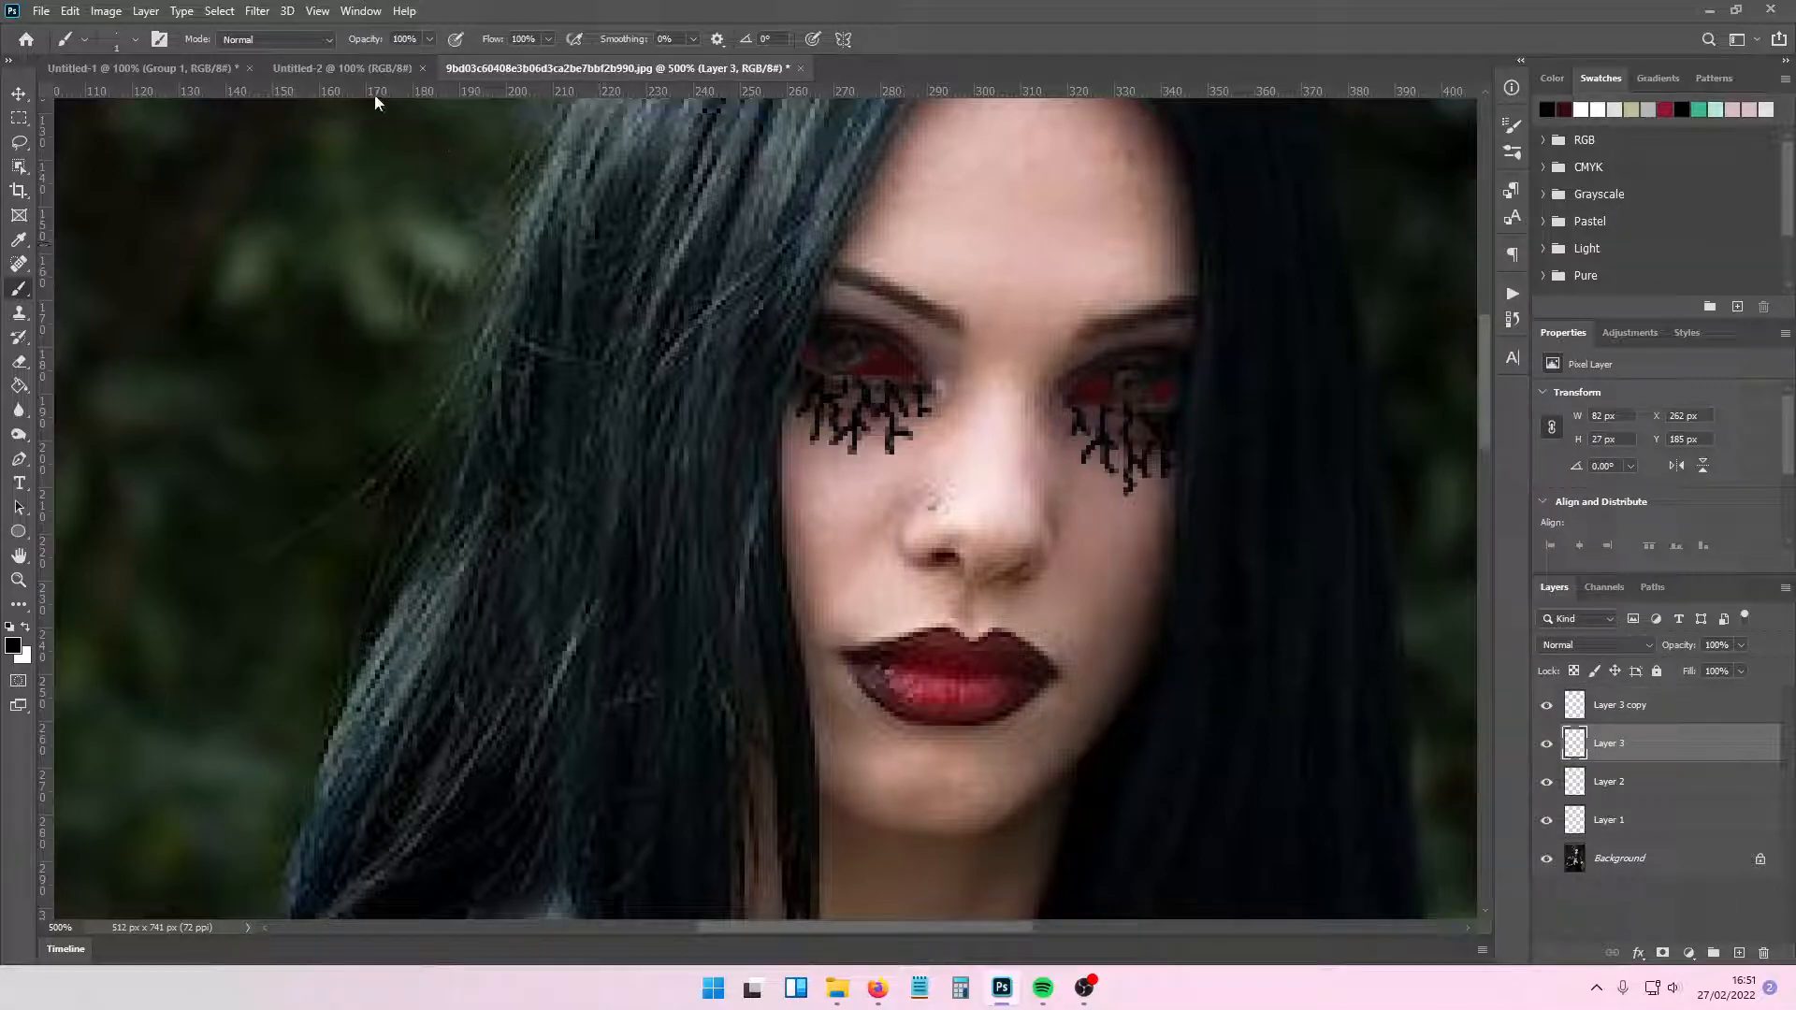
left_click(257, 11)
left_click(261, 12)
left_click(1548, 707)
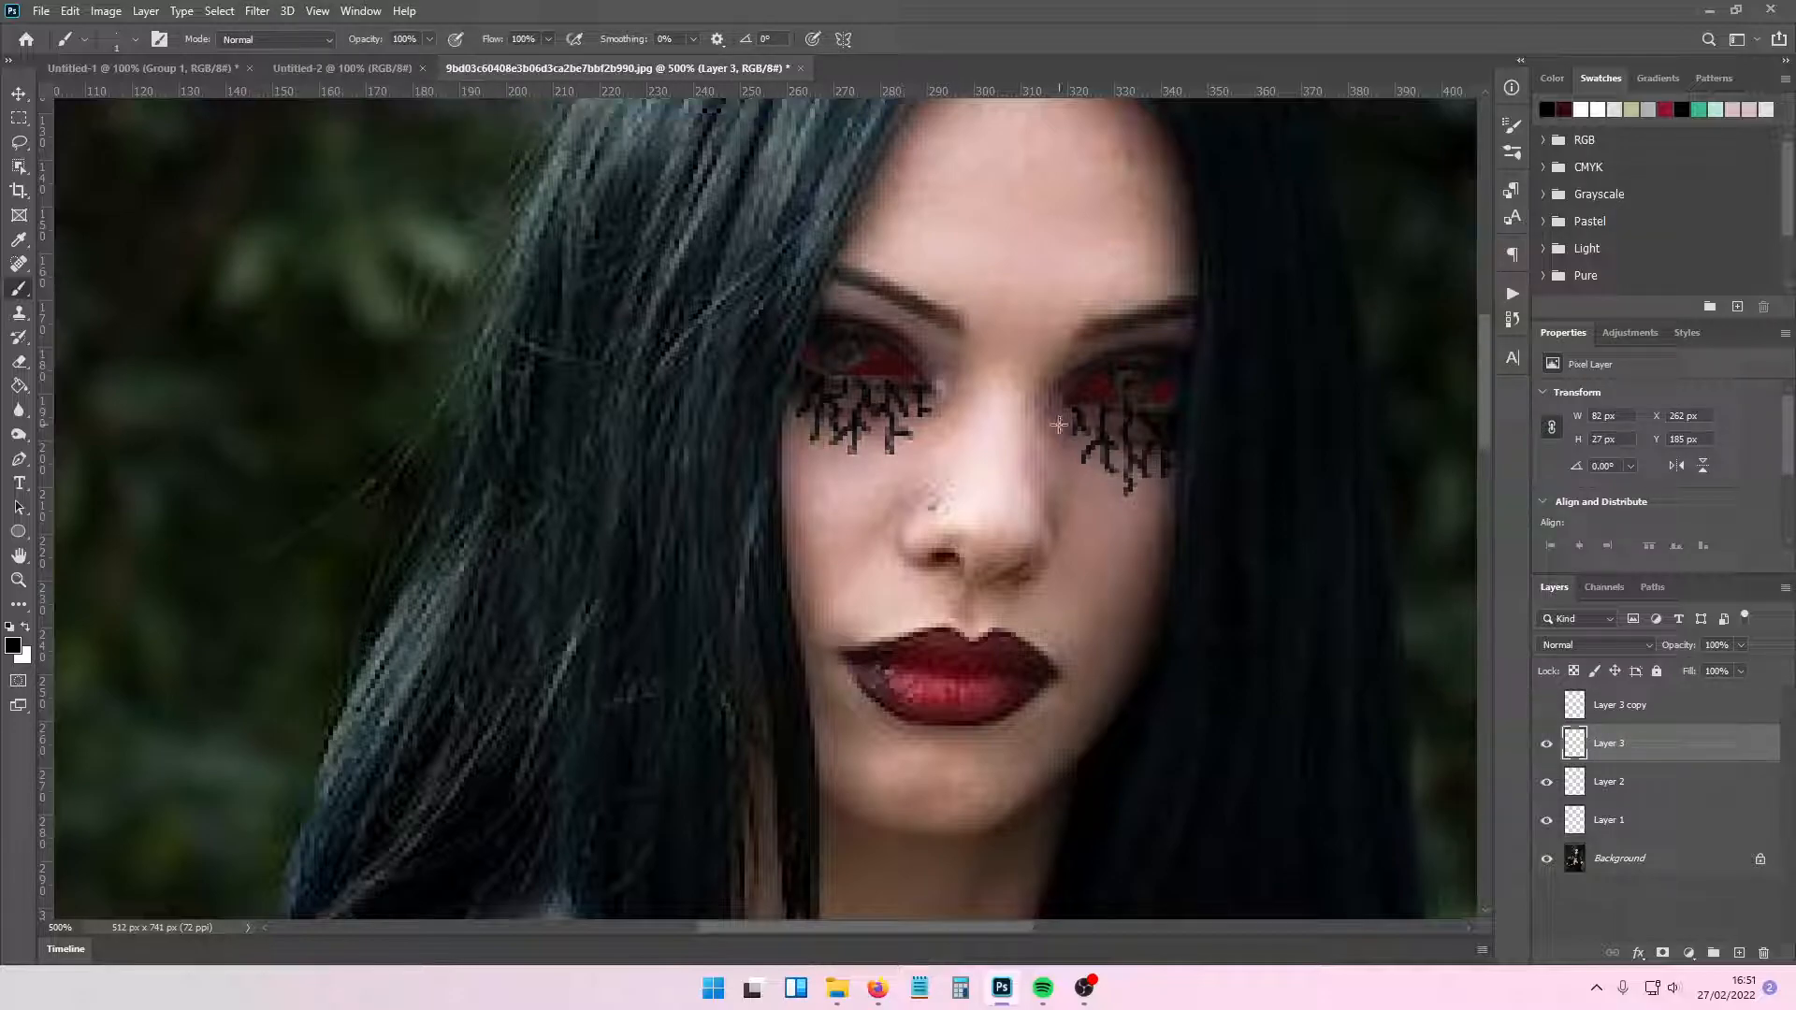
- Apply a Gaussian Blur with a 0.4 px radius to the original veins layer, Layer 3
left_click(257, 11)
mouse_move(308, 222)
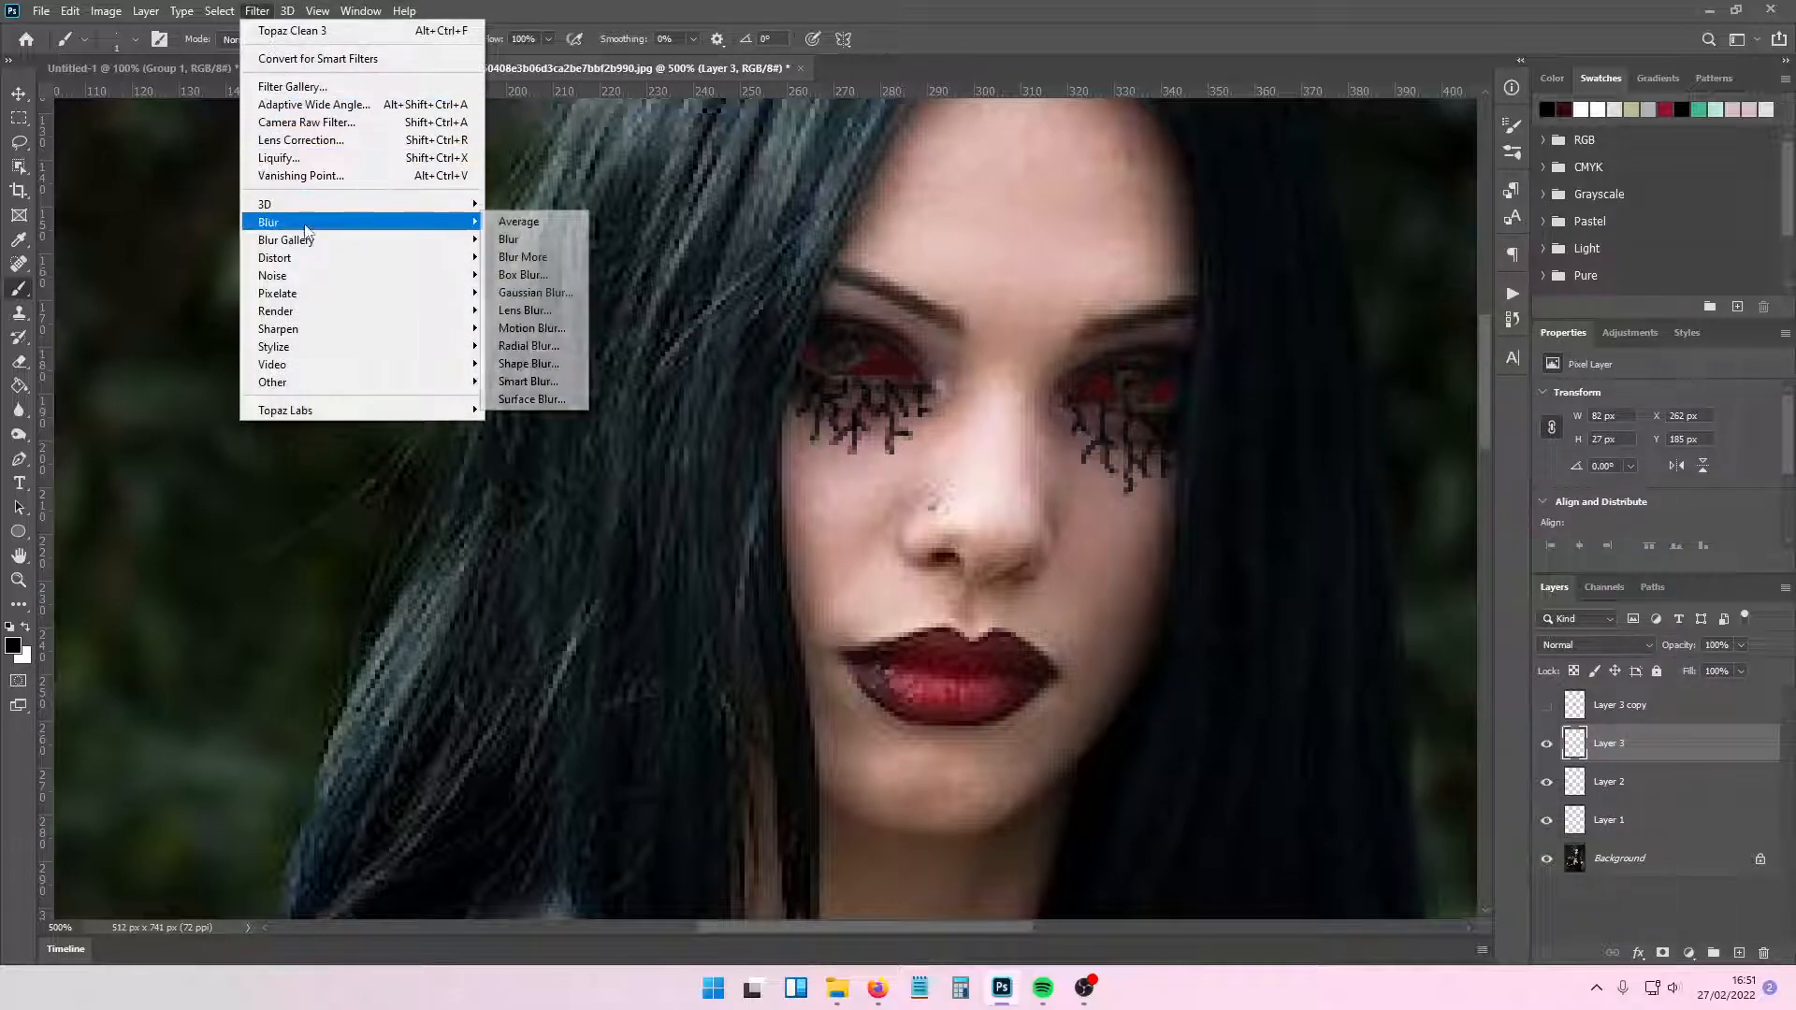
left_click(533, 293)
left_click_drag(1127, 578, 1104, 587)
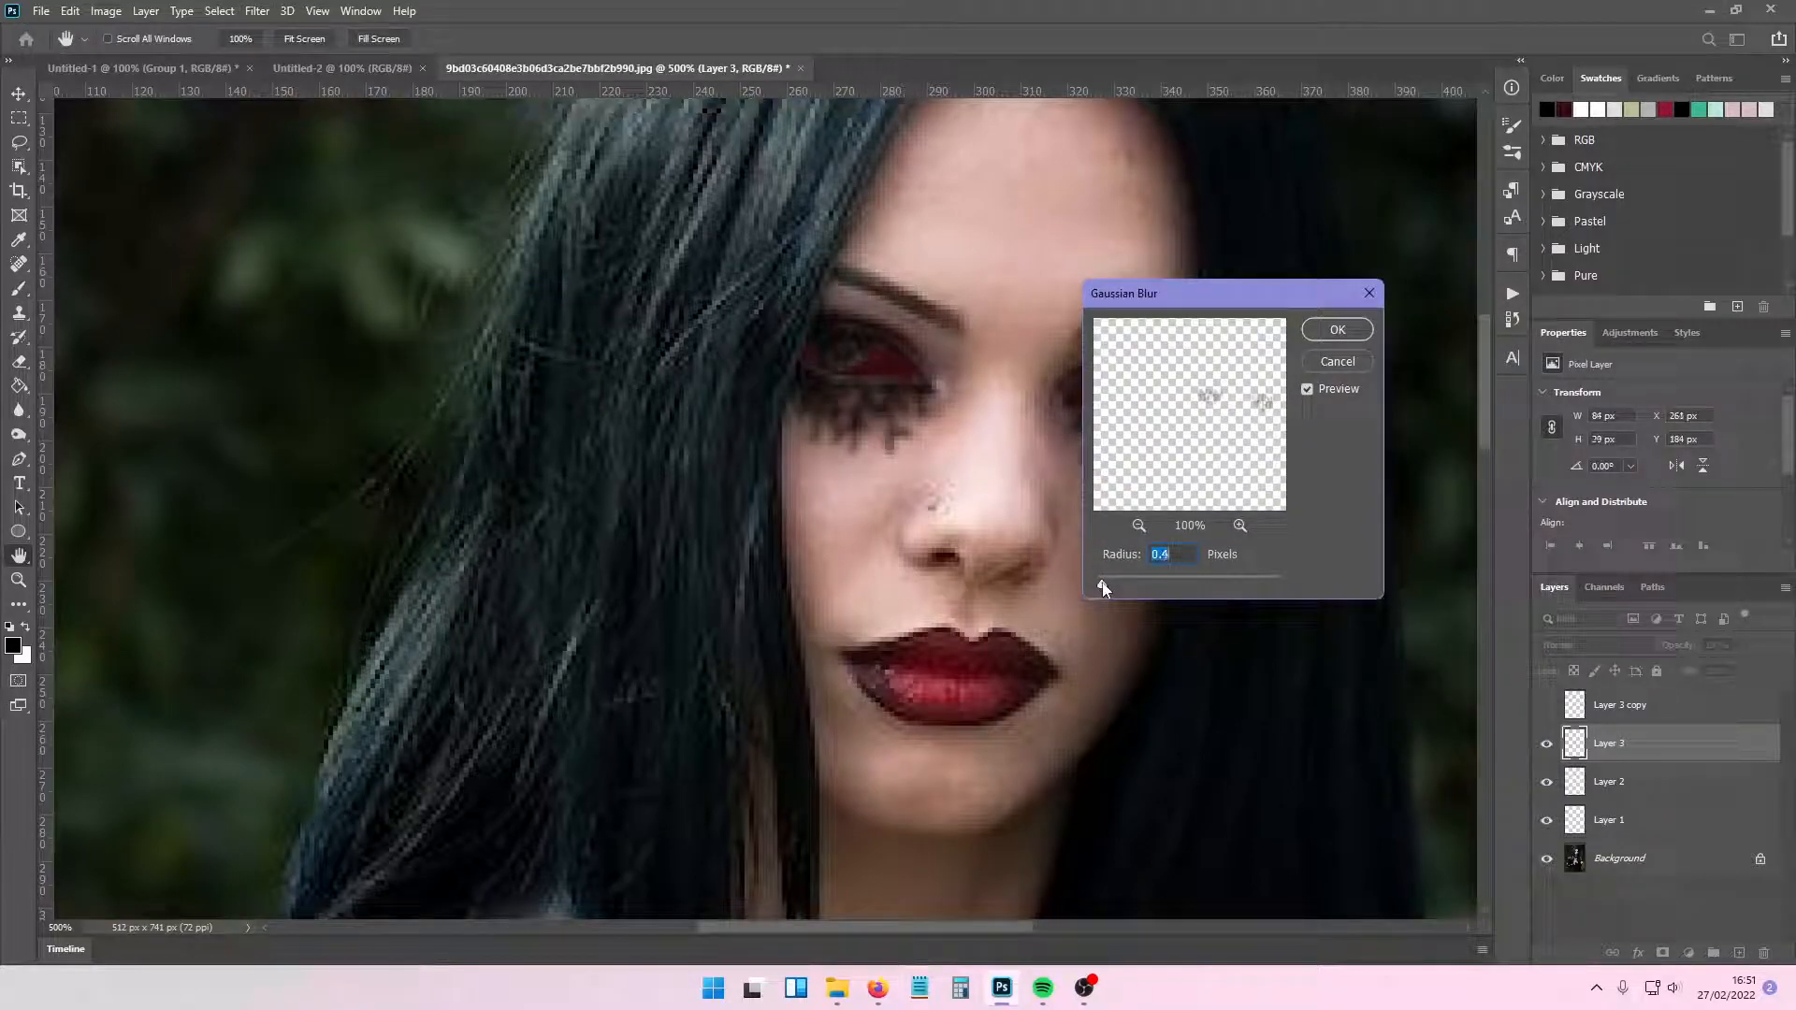
left_click(1336, 329)
- Show the Layer 3 copy, set its blend mode to Soft Light and lower its opacity to 52%
left_click(1547, 717)
left_click(1614, 704)
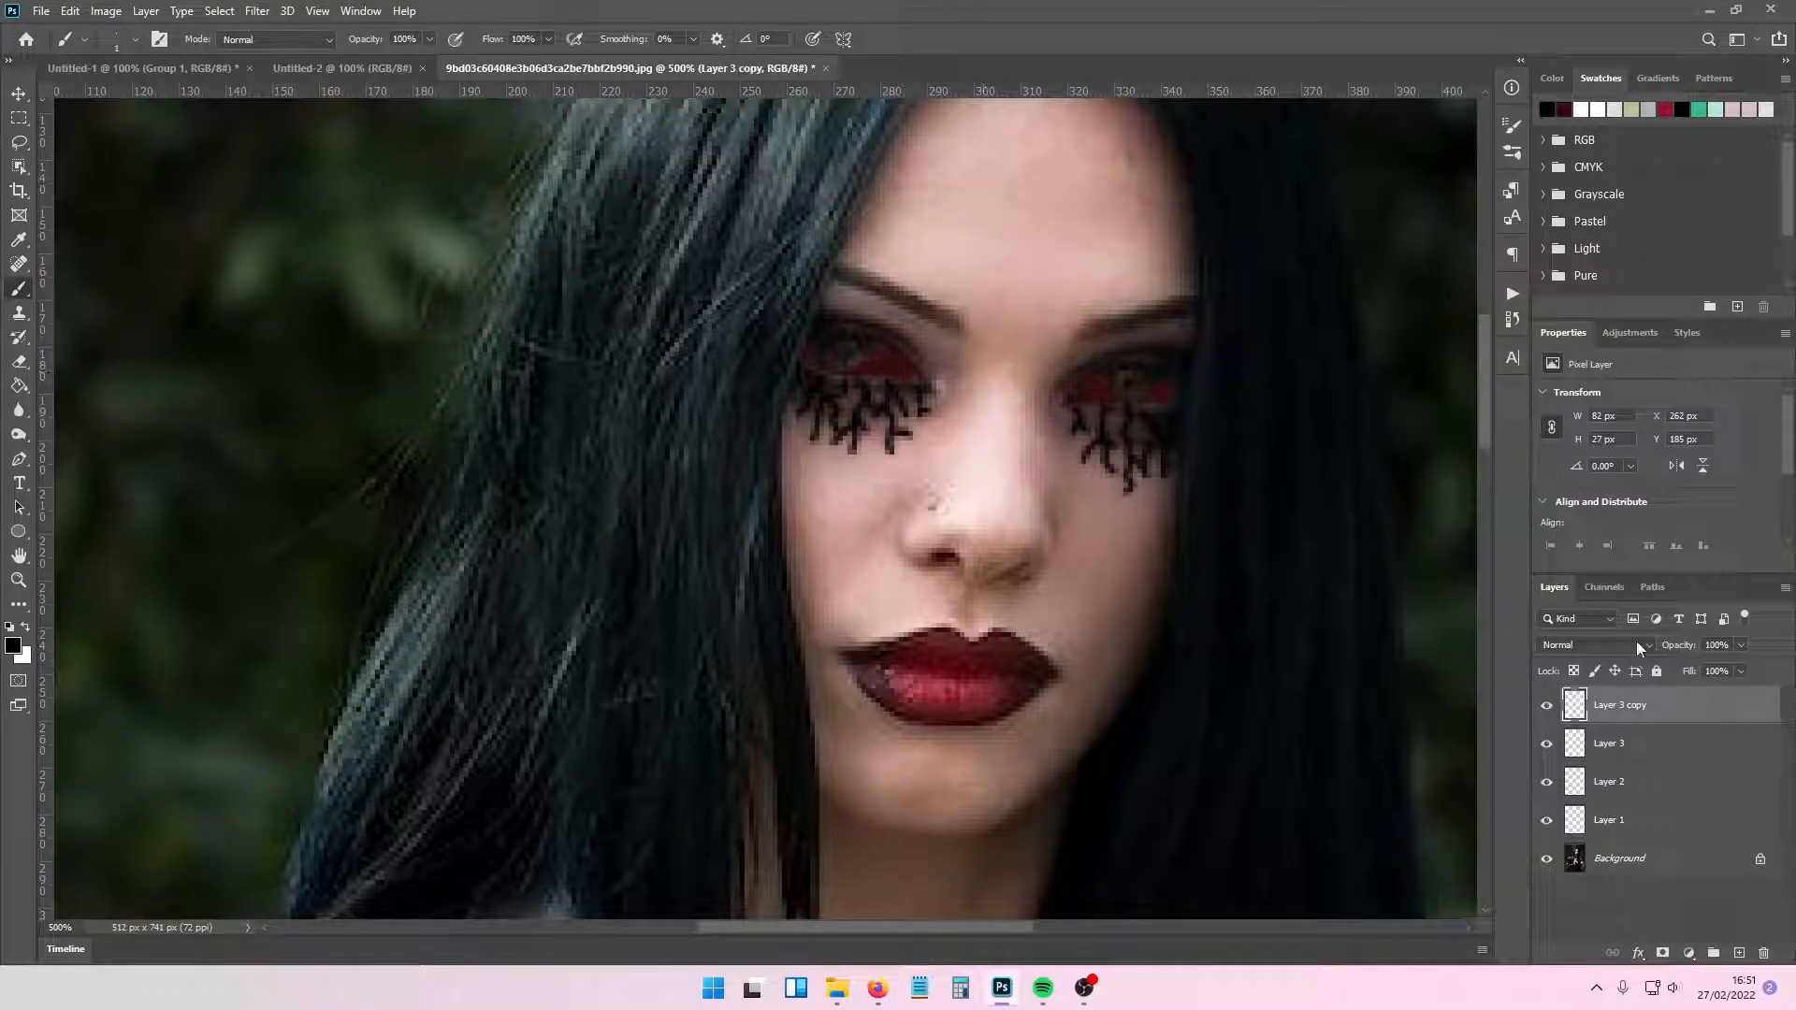
left_click(1607, 654)
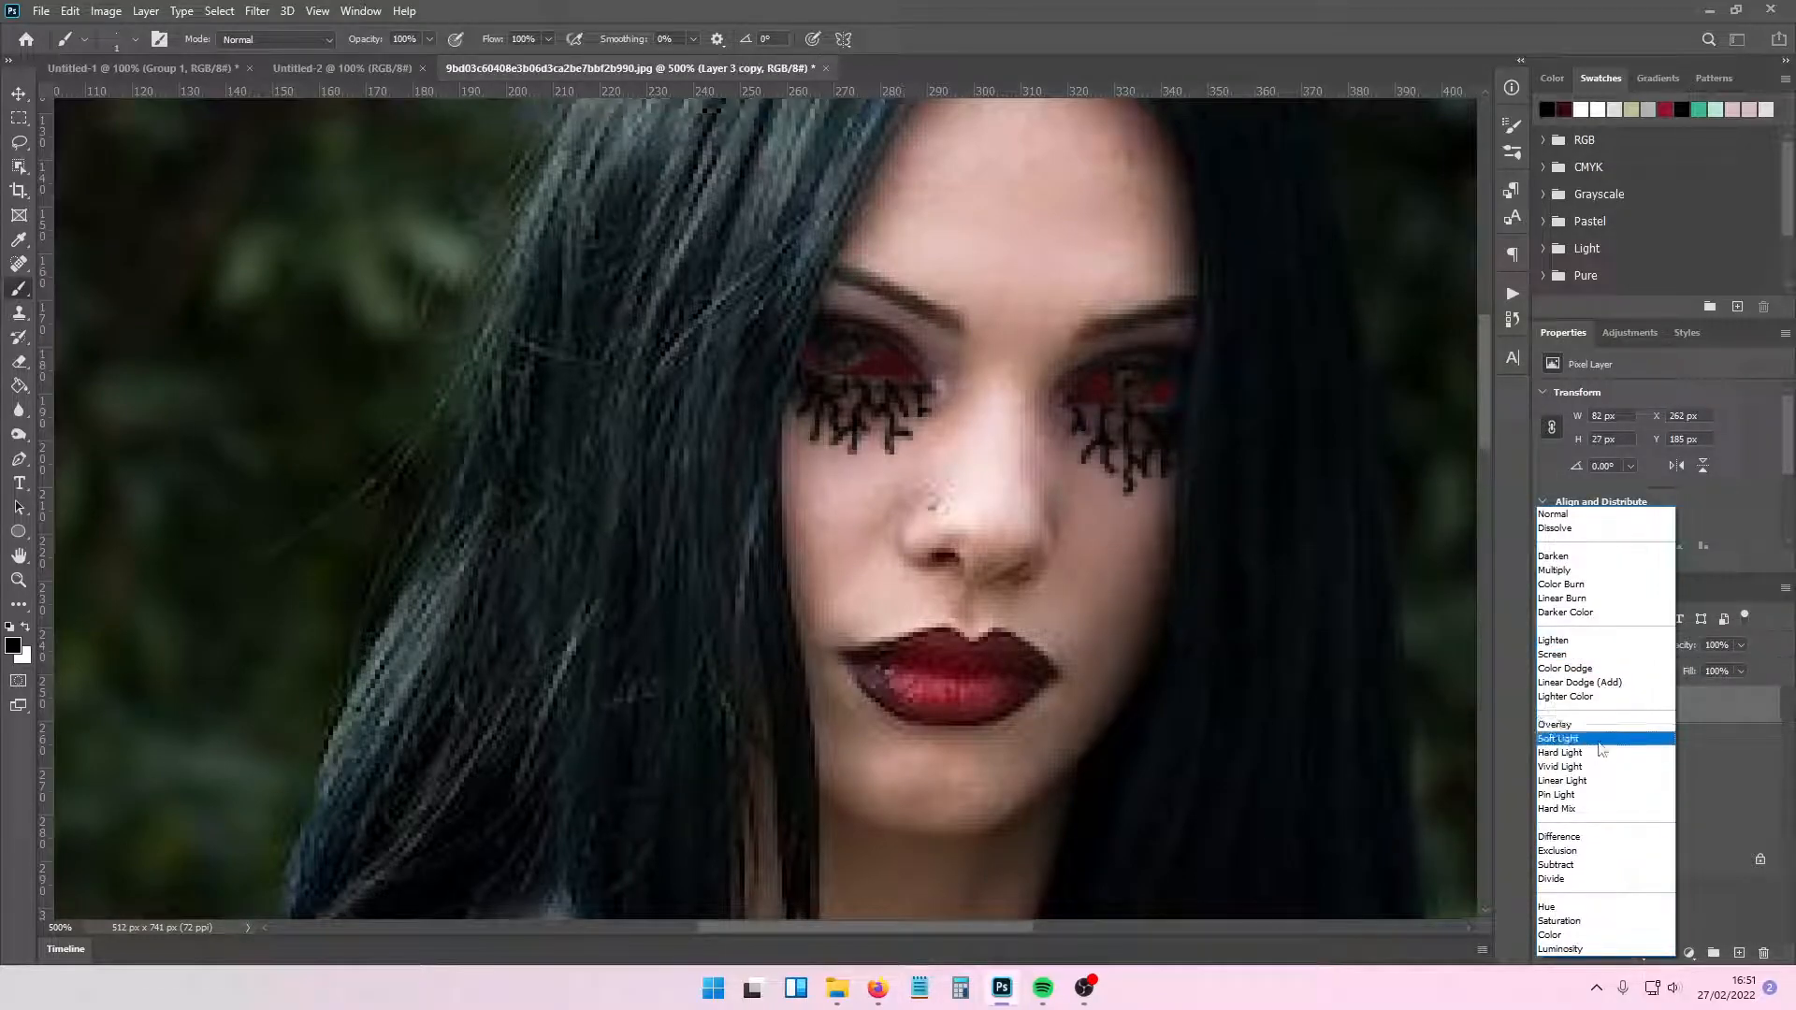
left_click(1601, 746)
left_click_drag(1741, 645, 1700, 666)
left_click(1626, 715)
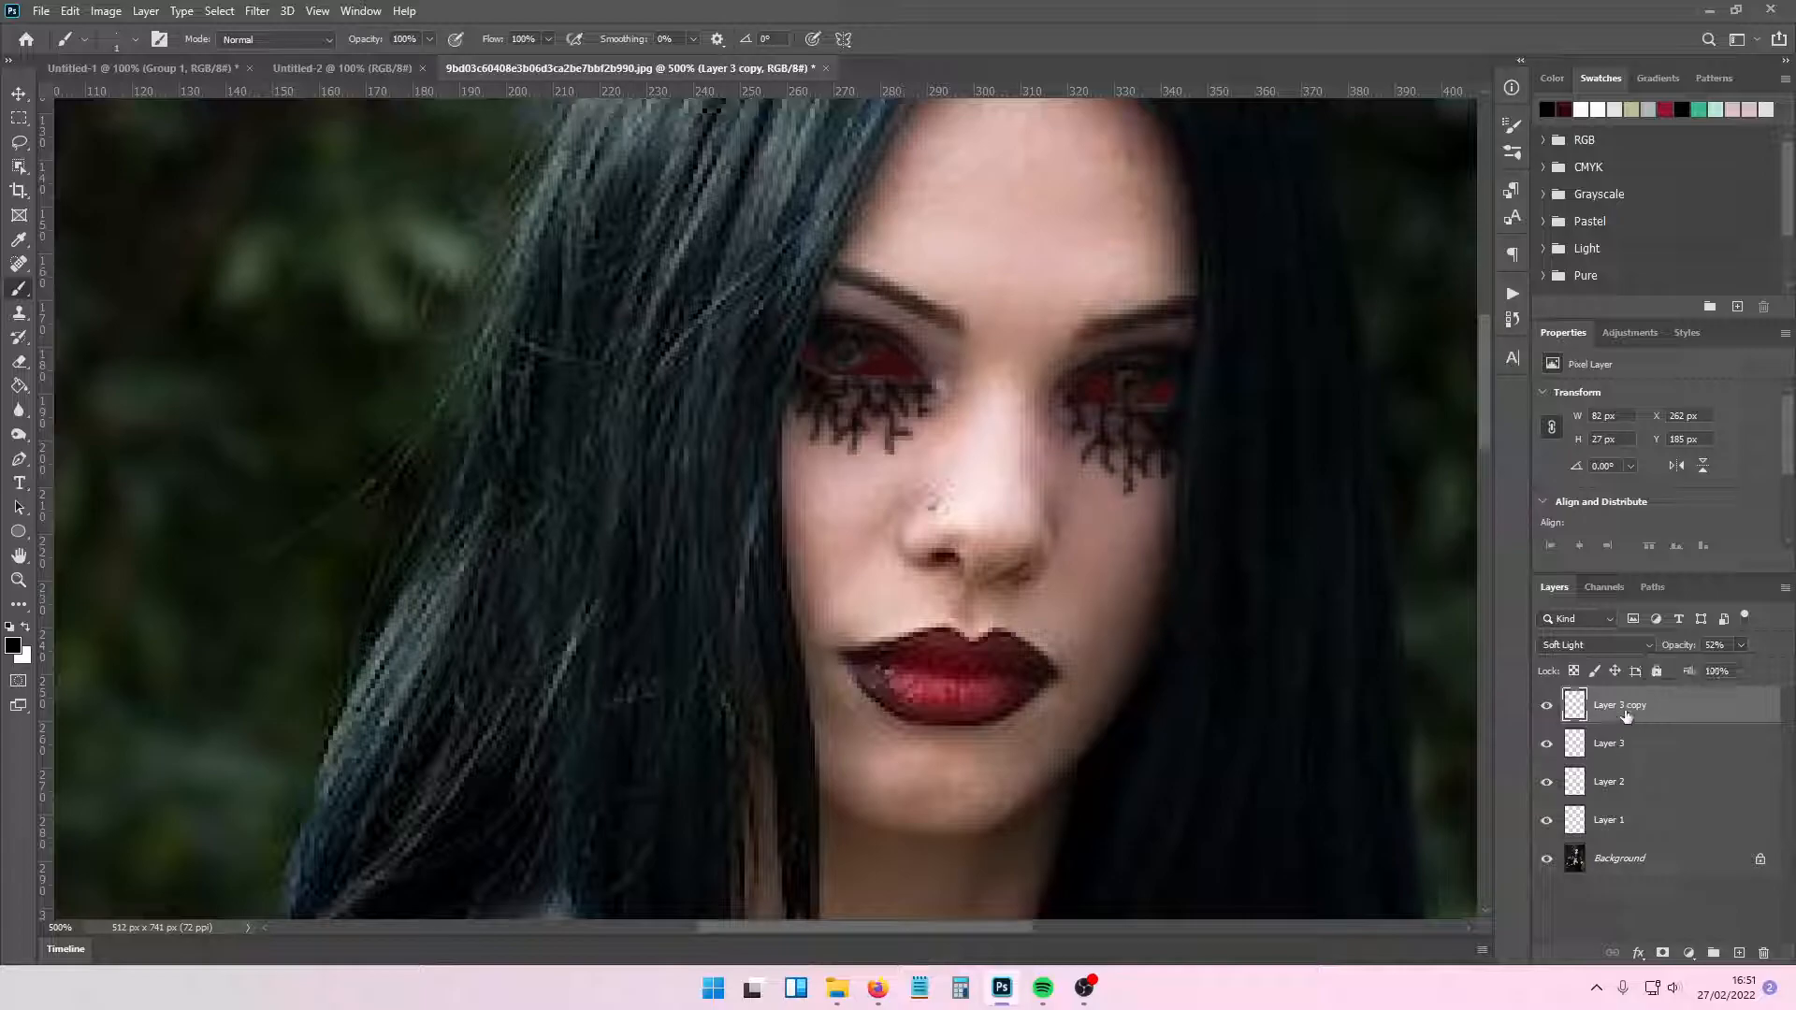
- Hide the duplicate veins layer and rename it HOLD IF NEEDED
key("ctrl+minus")
key("ctrl+minus")
key("ctrl+plus")
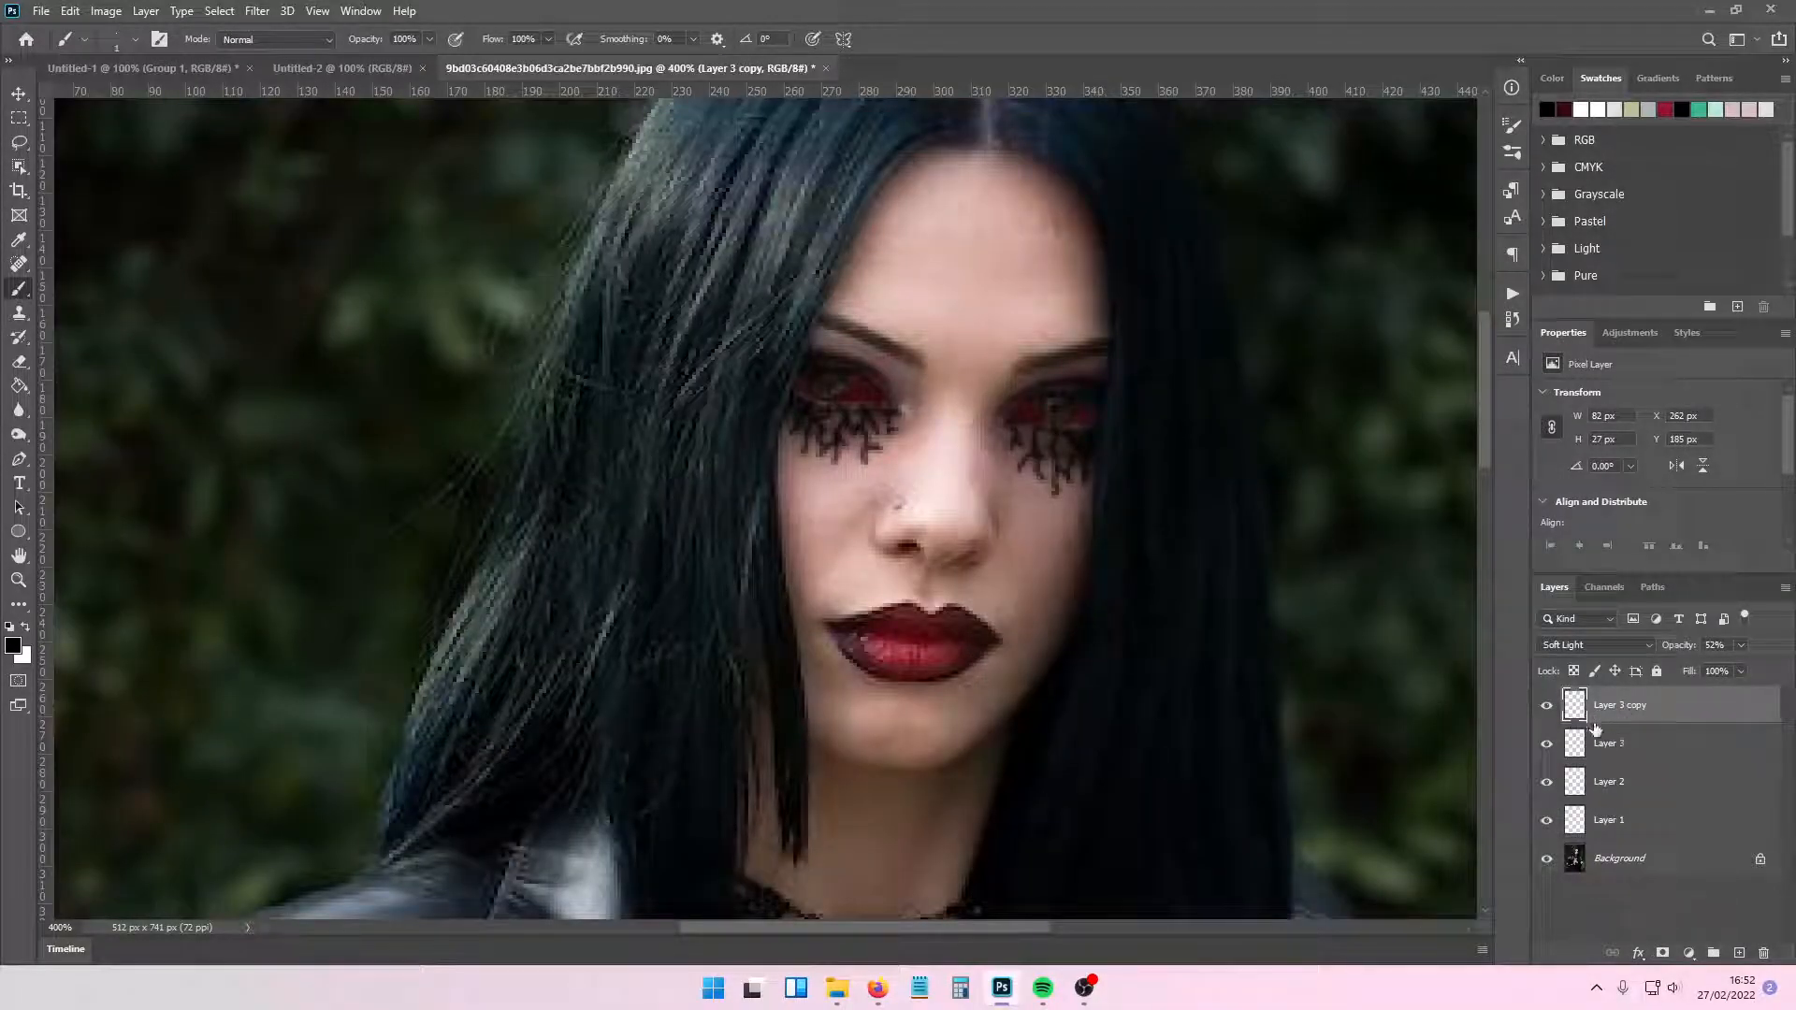
left_click(1549, 707)
left_click(1546, 706)
right_click(1607, 708)
double_click(1644, 710)
type("HOLD IF NEEDED")
key("Return")
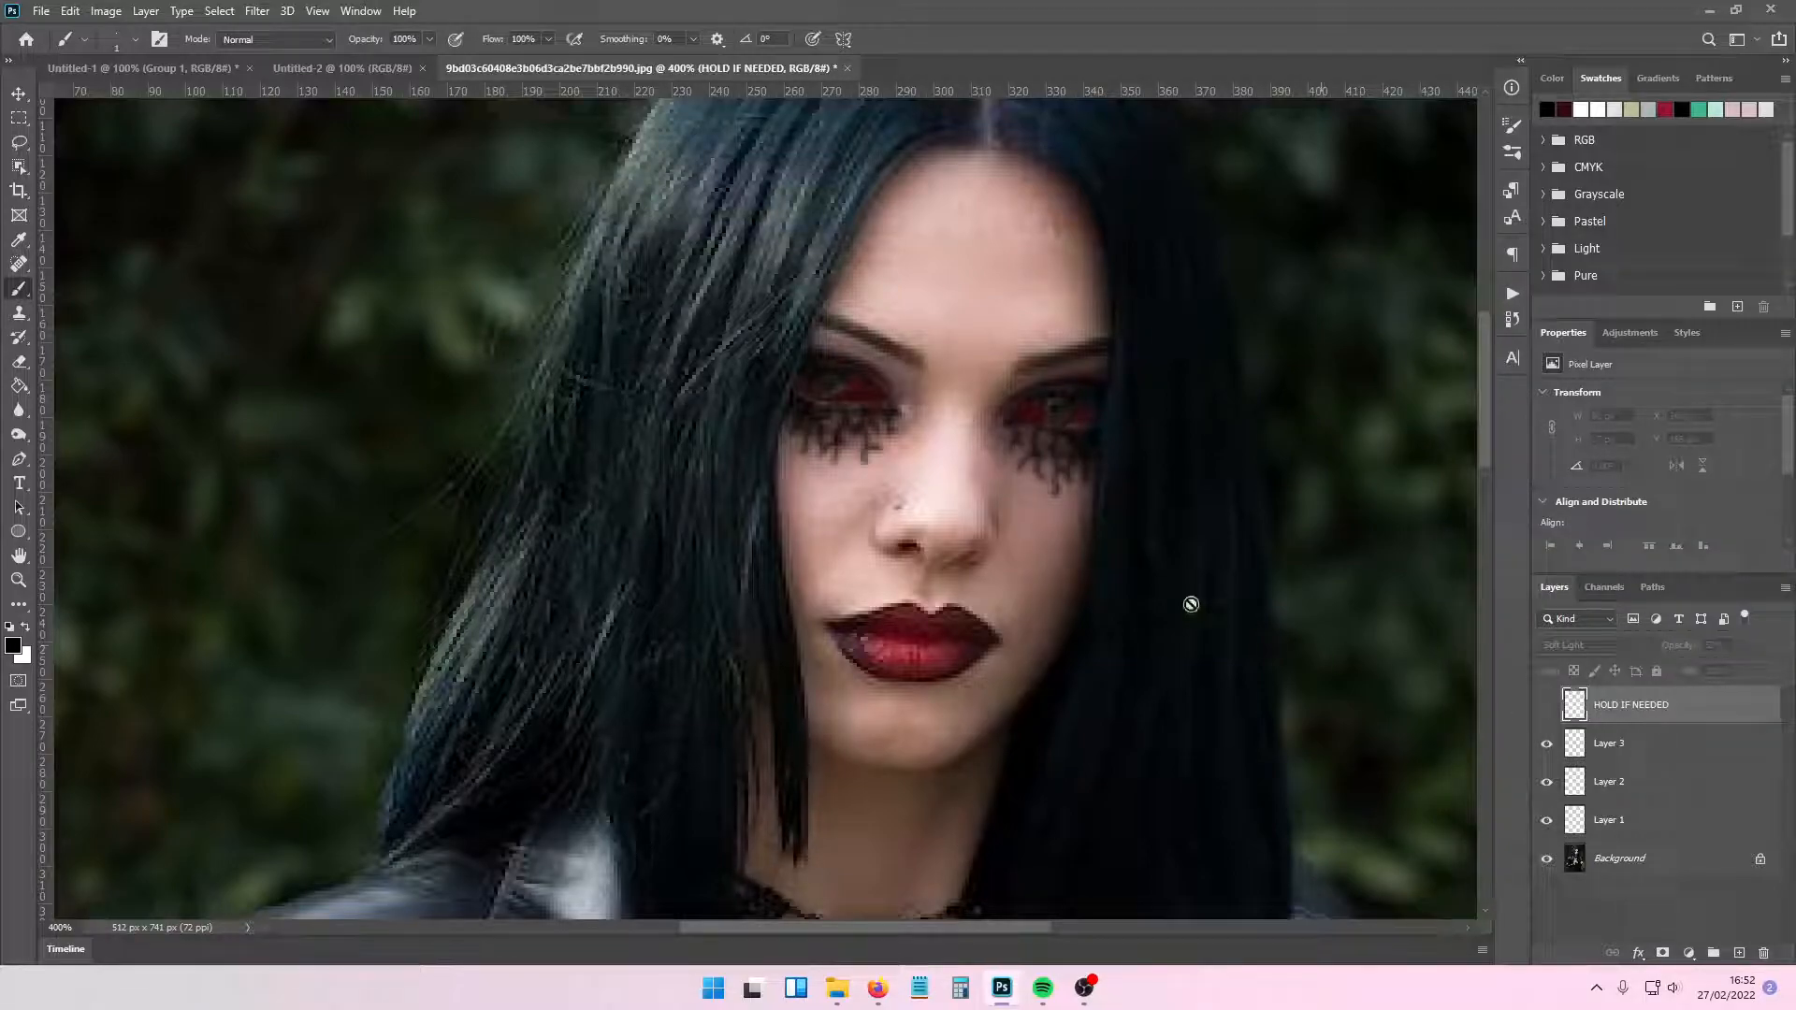
- Paint small light grey (#a19e9e) highlights over both irises on a new layer
left_click(11, 647)
left_click(1023, 329)
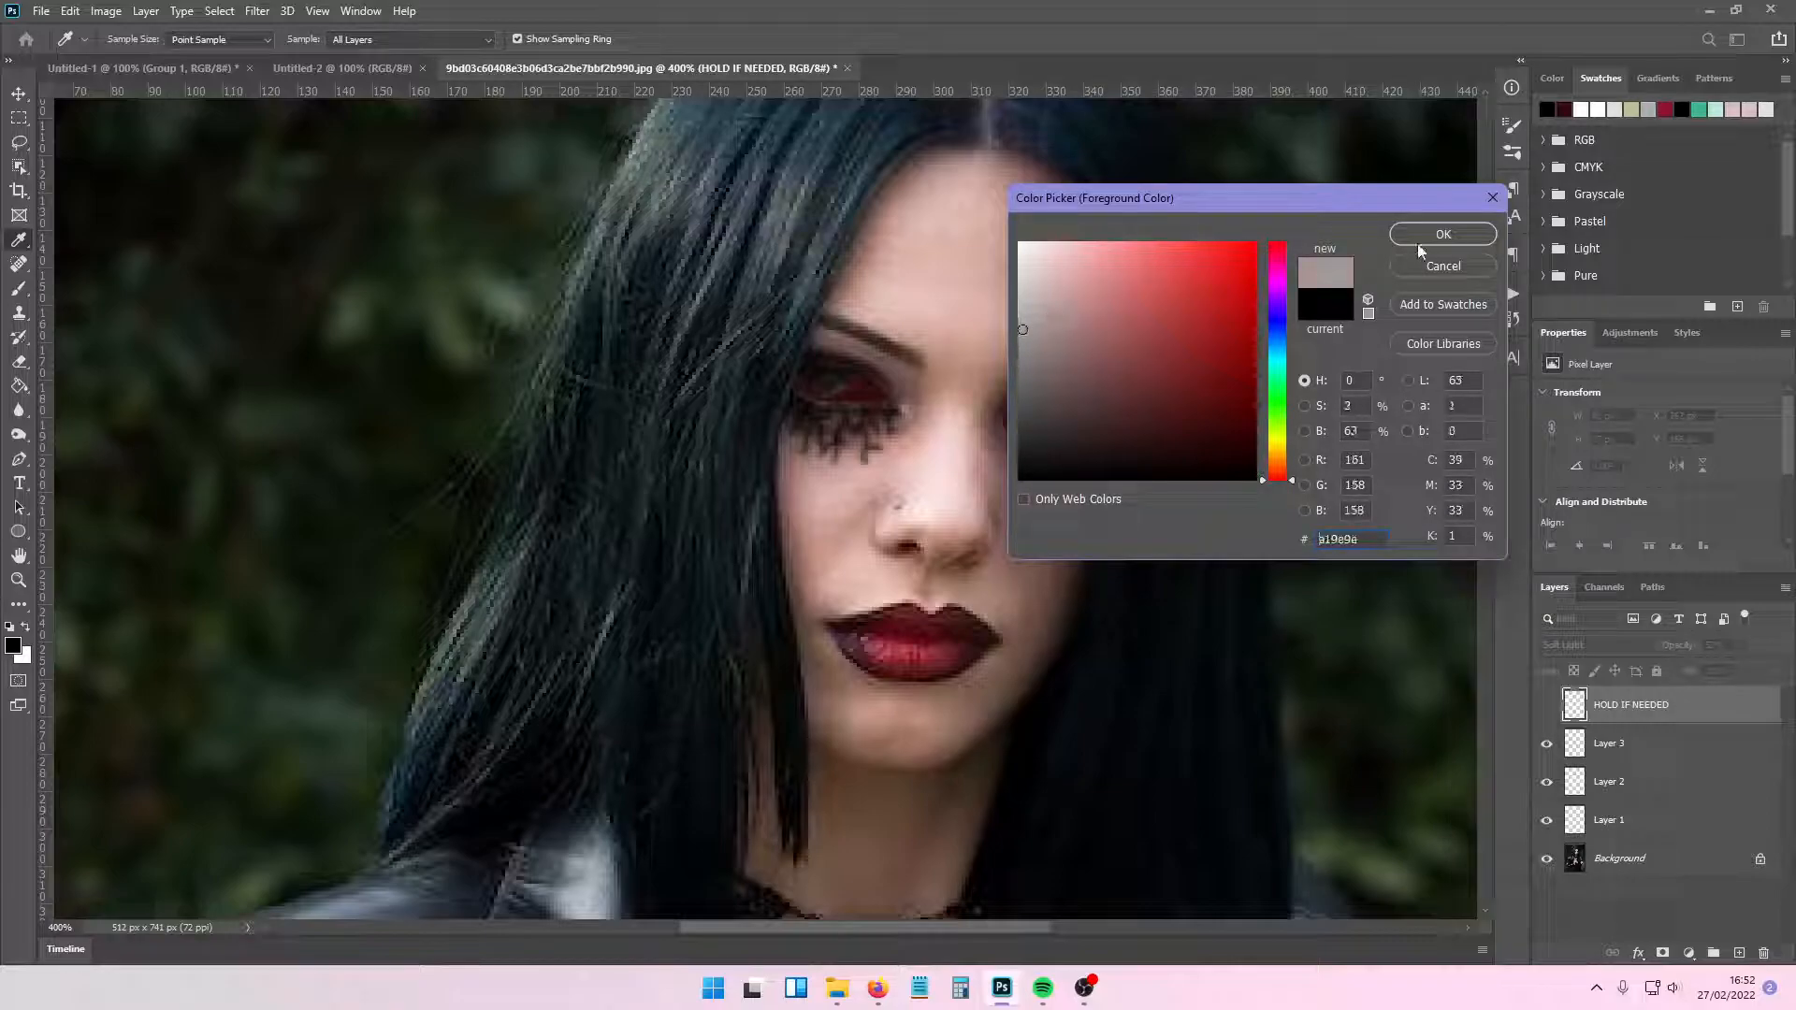
left_click(1421, 239)
left_click(135, 39)
left_click(108, 102)
left_click_drag(108, 106, 107, 105)
left_click(1740, 953)
mouse_move(810, 379)
left_mouse_down()
mouse_move(823, 394)
mouse_move(847, 377)
left_mouse_up()
mouse_move(1045, 397)
left_mouse_down()
mouse_move(1057, 417)
mouse_move(1075, 405)
left_mouse_up()
- Set the iris highlight layer's blend mode to Overlay and paint white over both irises
left_click(1595, 645)
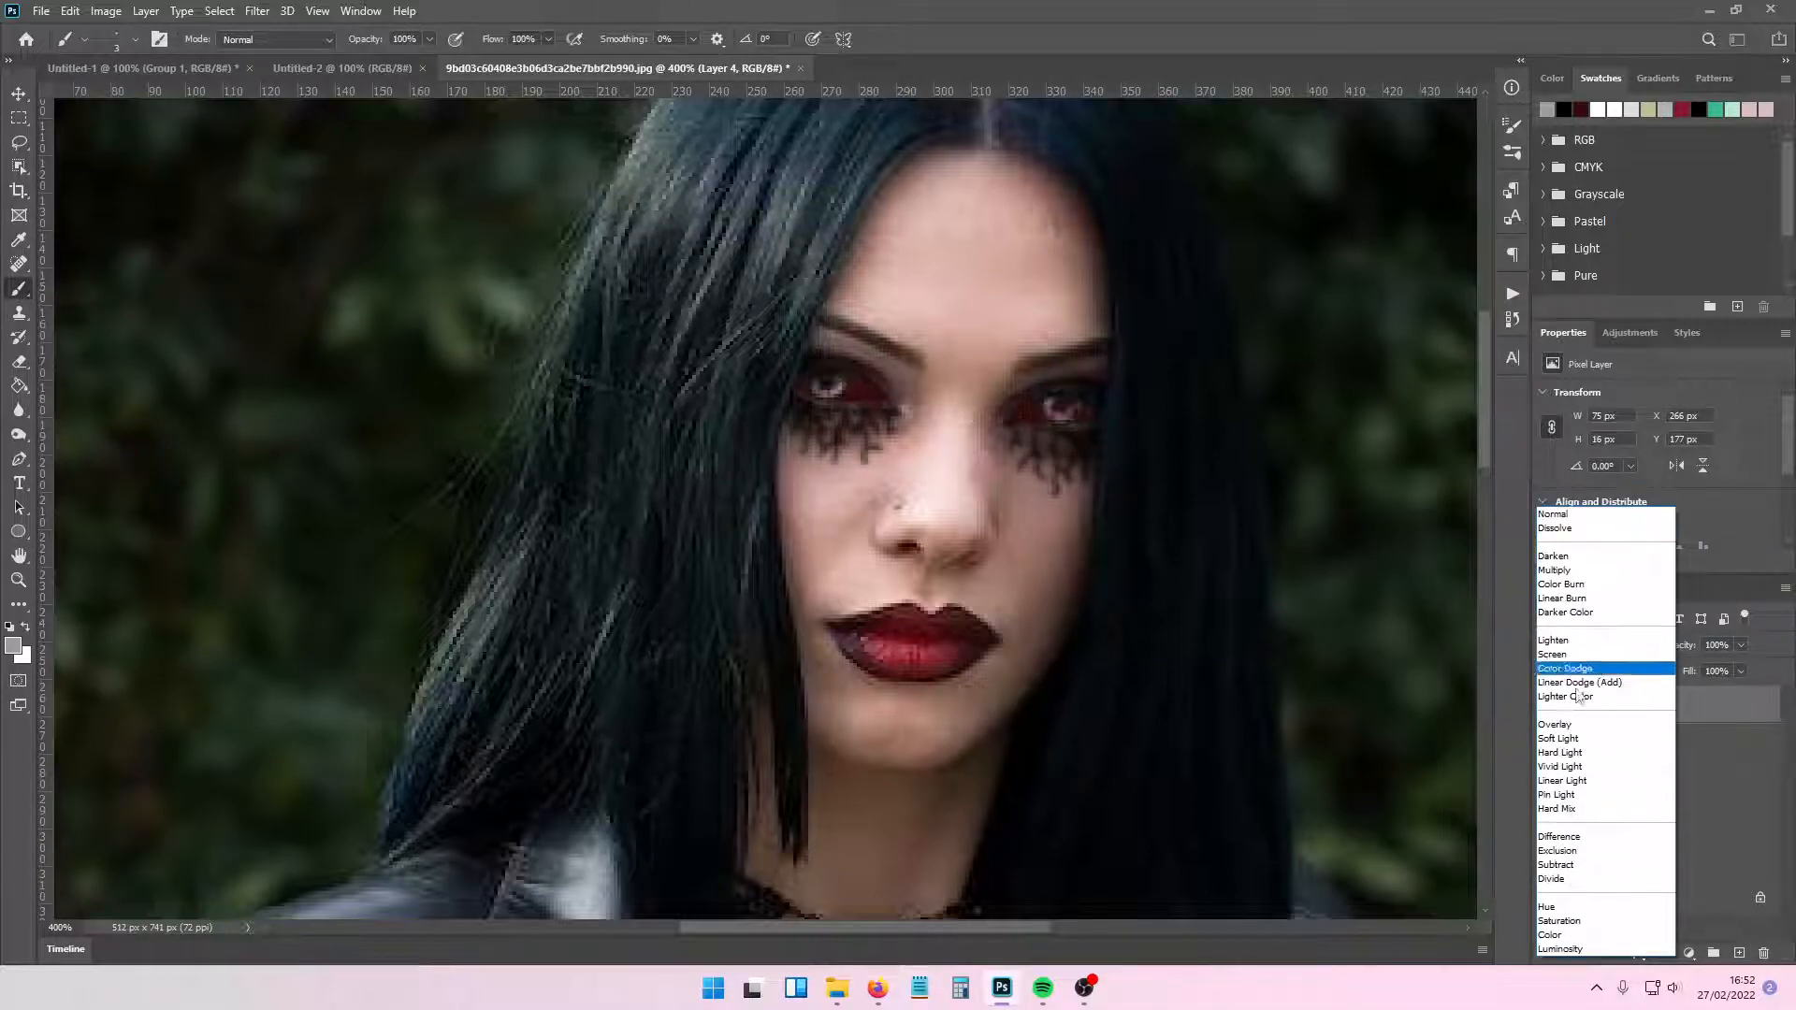
left_click(1590, 693)
key("x")
left_click_drag(818, 382, 838, 379)
left_click_drag(1043, 405, 1067, 404)
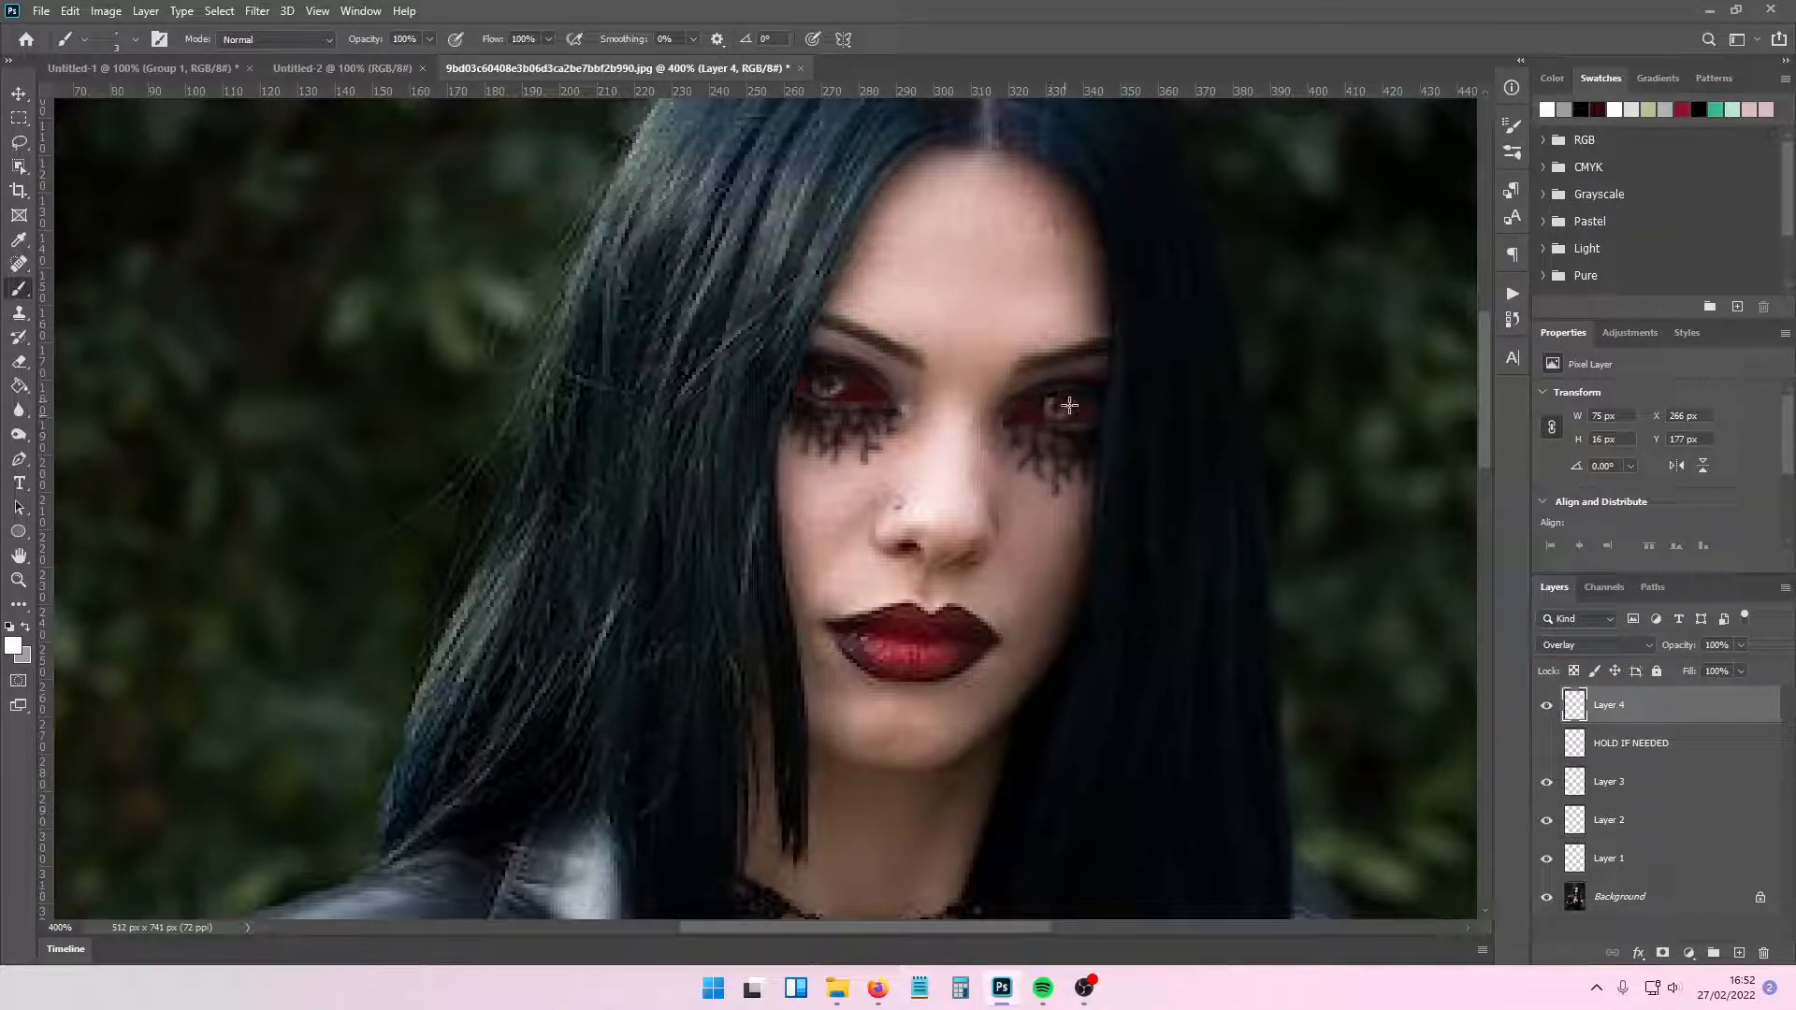
key("ctrl+minus")
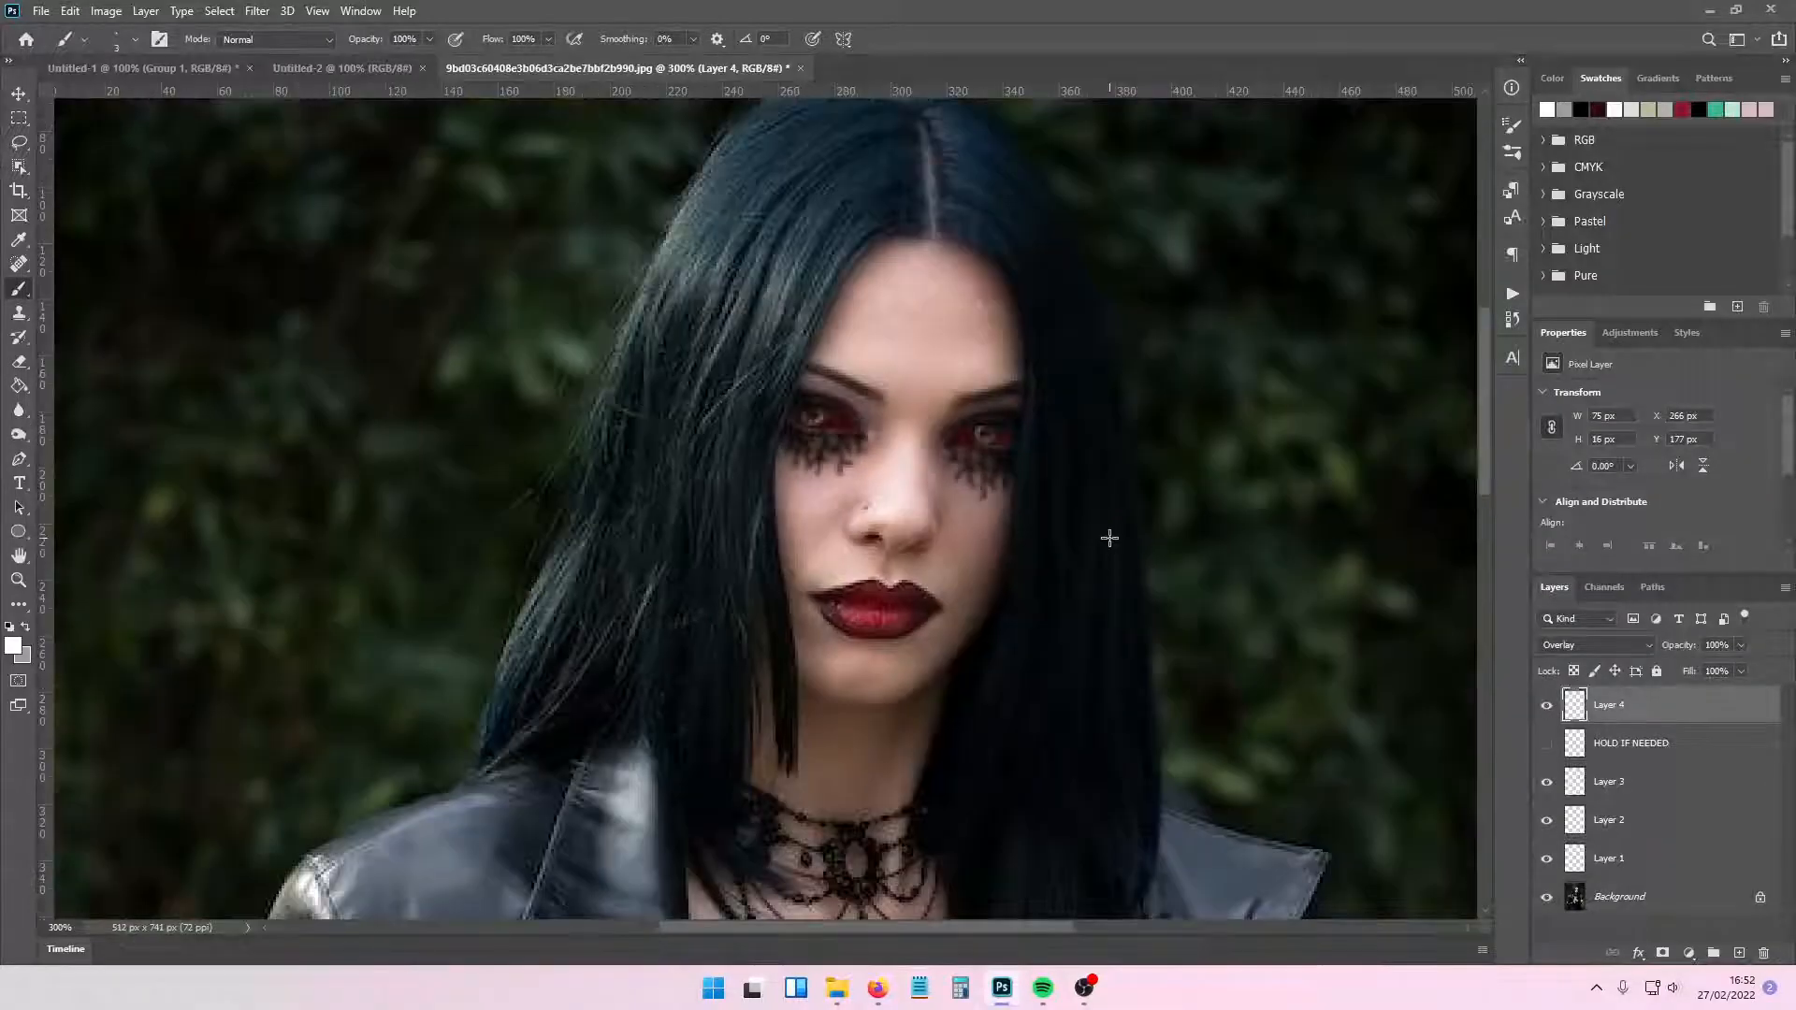
- Merge the visible layers into the Background and run the topaz sharpening action on it
right_click(1666, 898)
left_click(1674, 829)
left_click(1513, 292)
left_click(1381, 583)
- Open FAIRYGODMOTHER.psd from the most used Colour folder, copy its FAIRY GODMOTHER BY GRAPHAELIC group into the portrait and close the source file
left_click(42, 10)
left_click(56, 49)
scroll(446, 633, "down", 1)
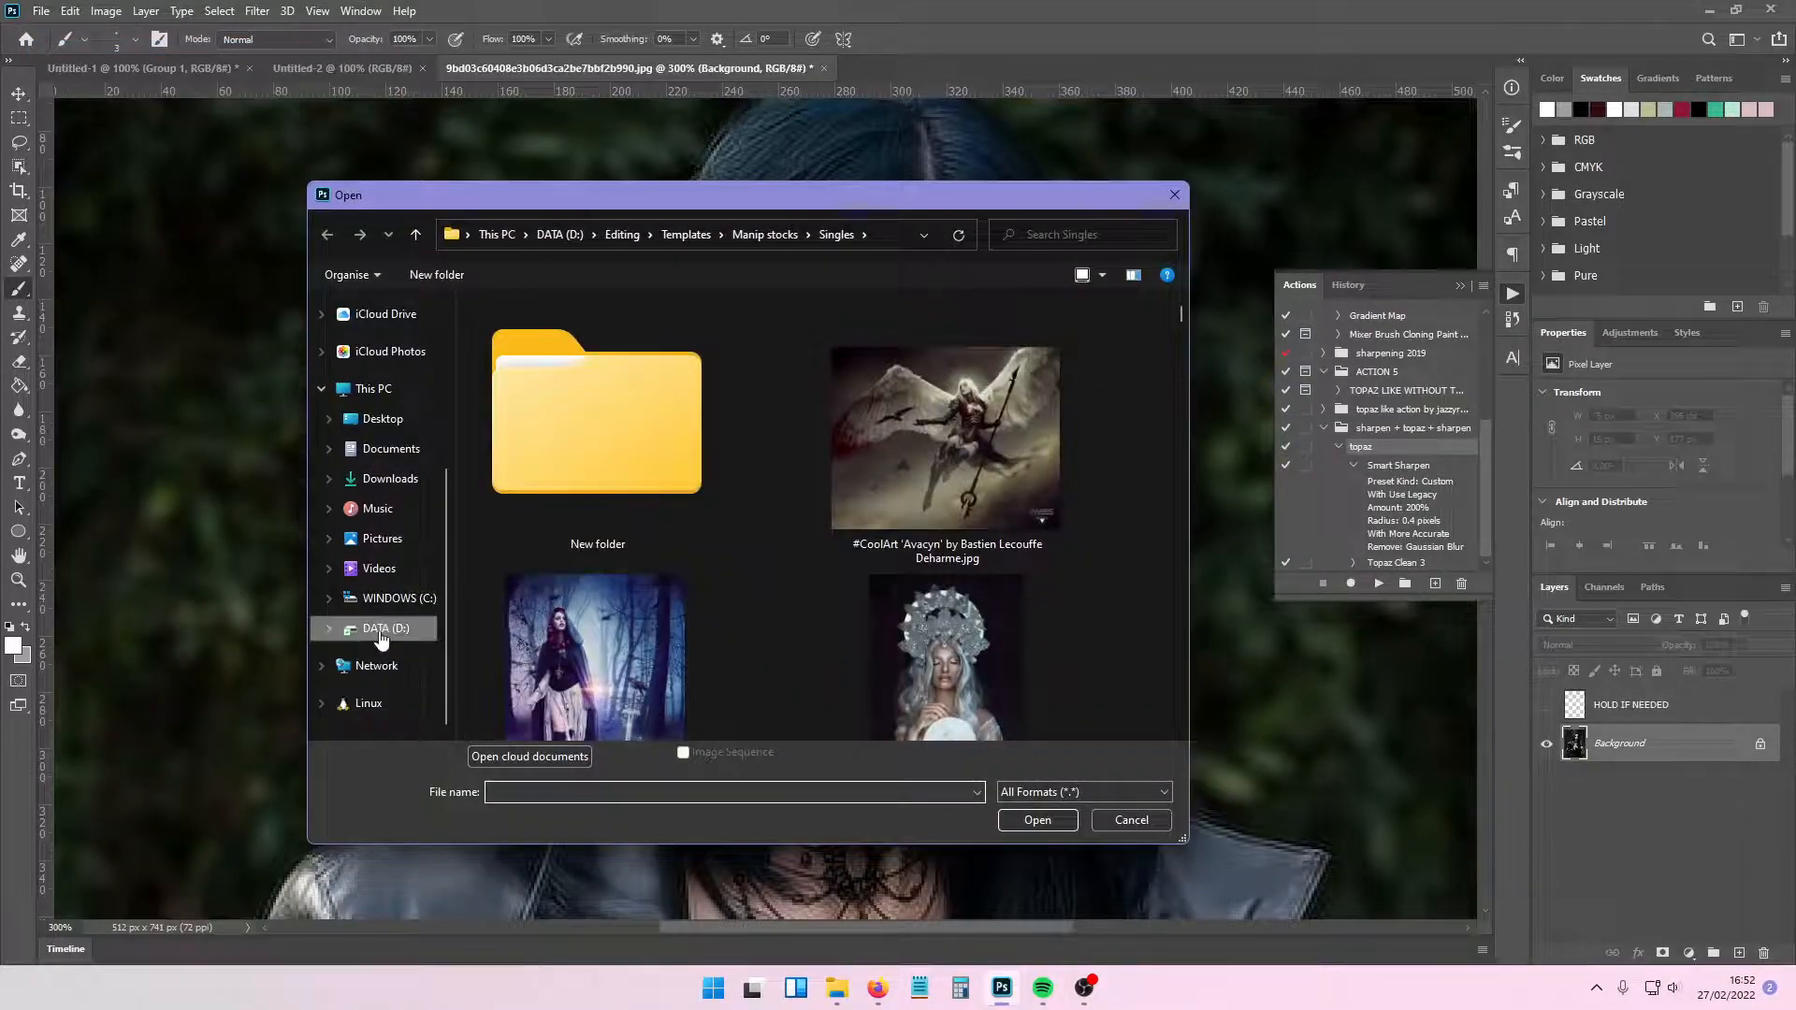
left_click(365, 629)
double_click(590, 362)
double_click(544, 479)
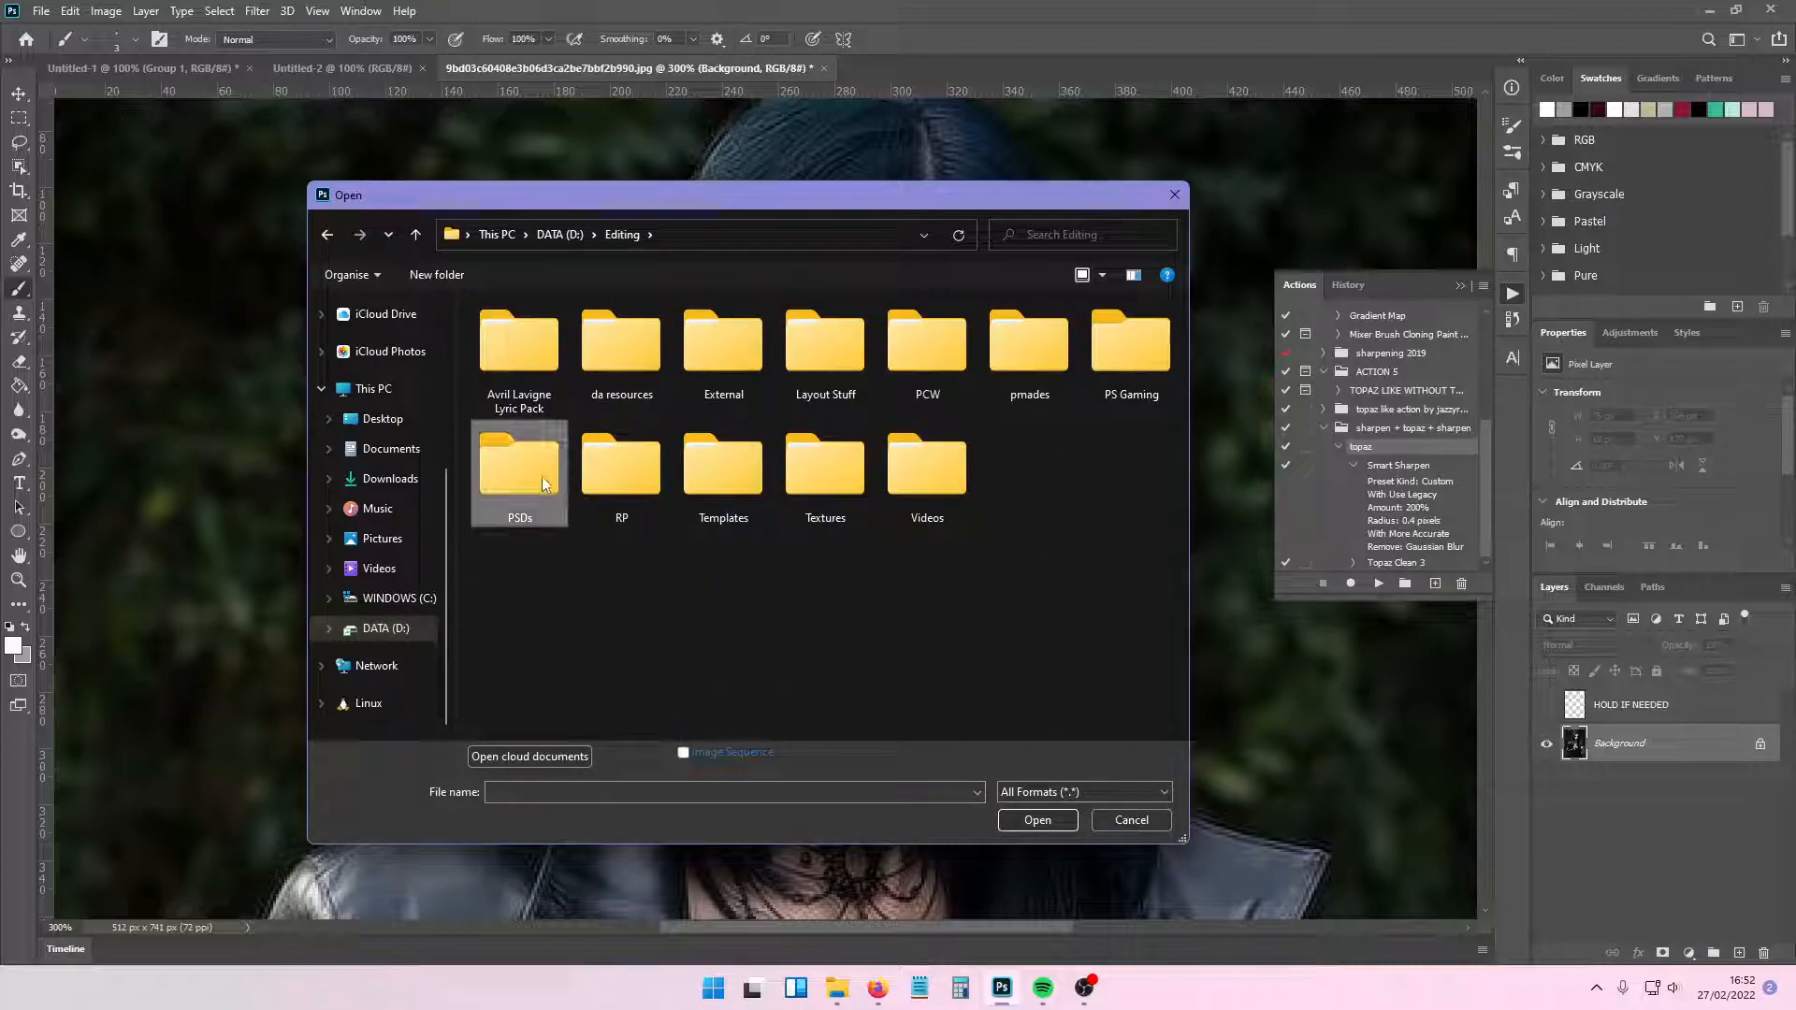
double_click(823, 370)
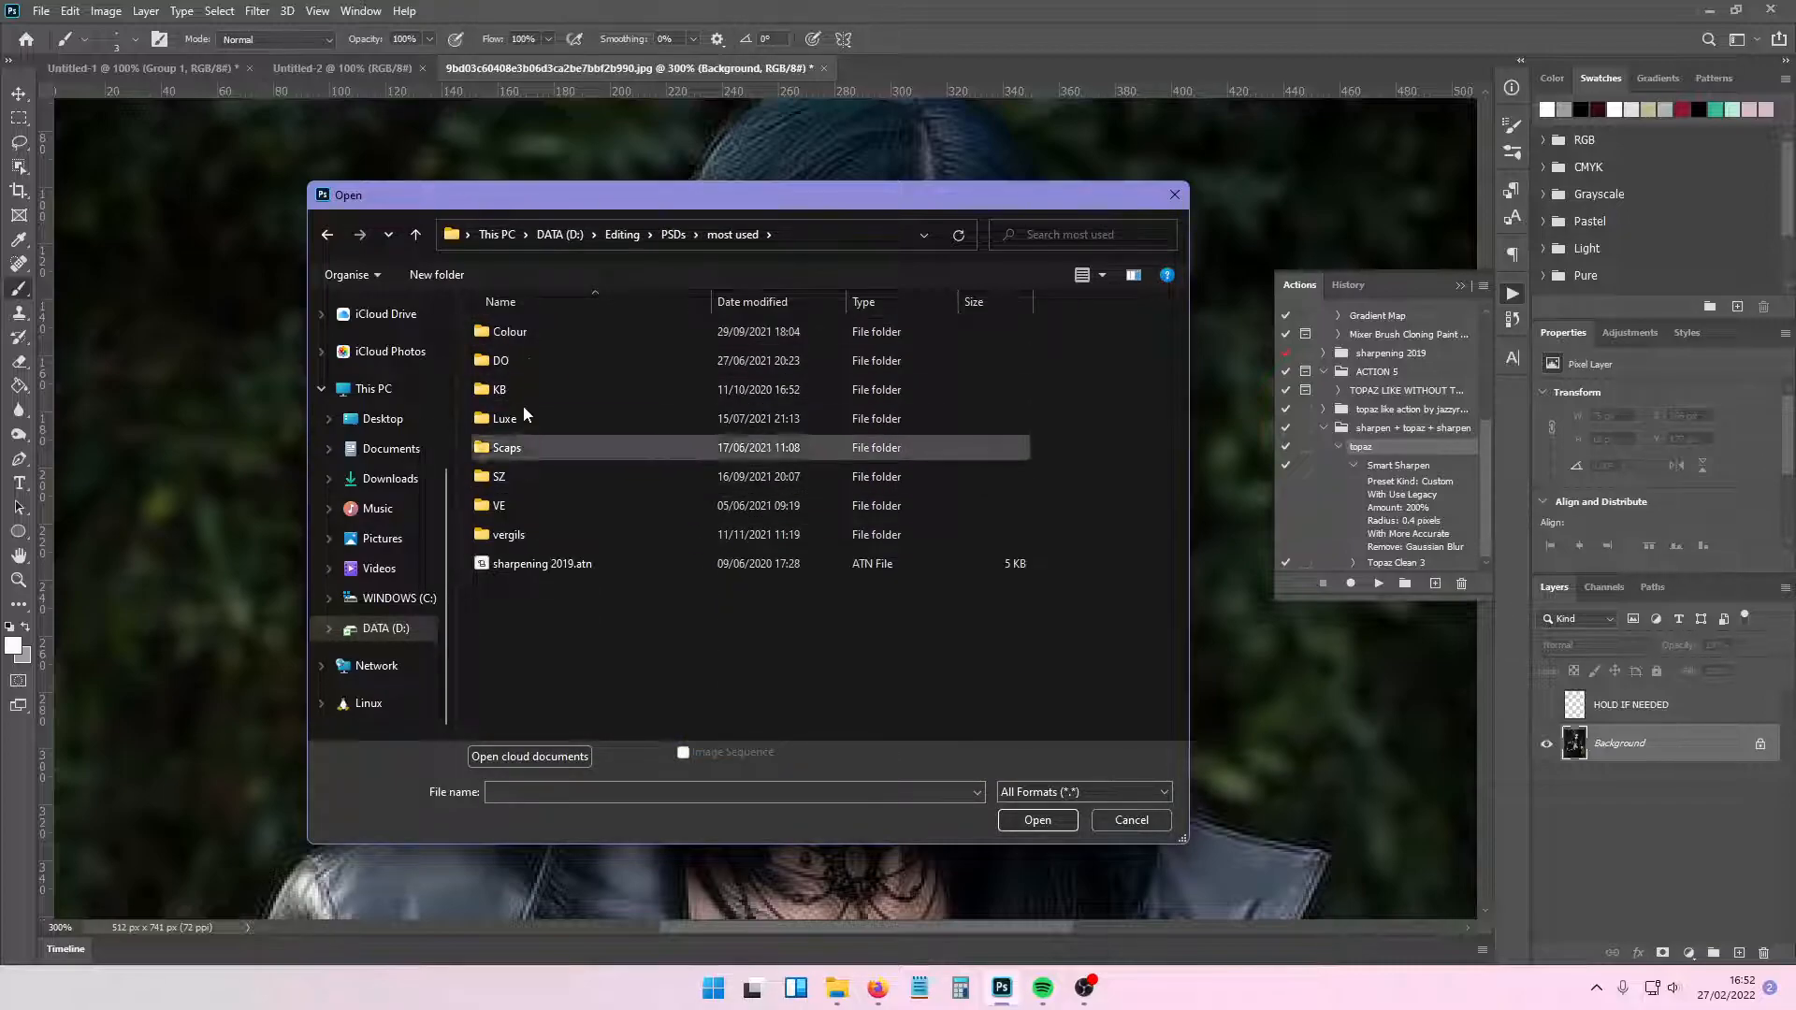
double_click(524, 331)
double_click(1020, 346)
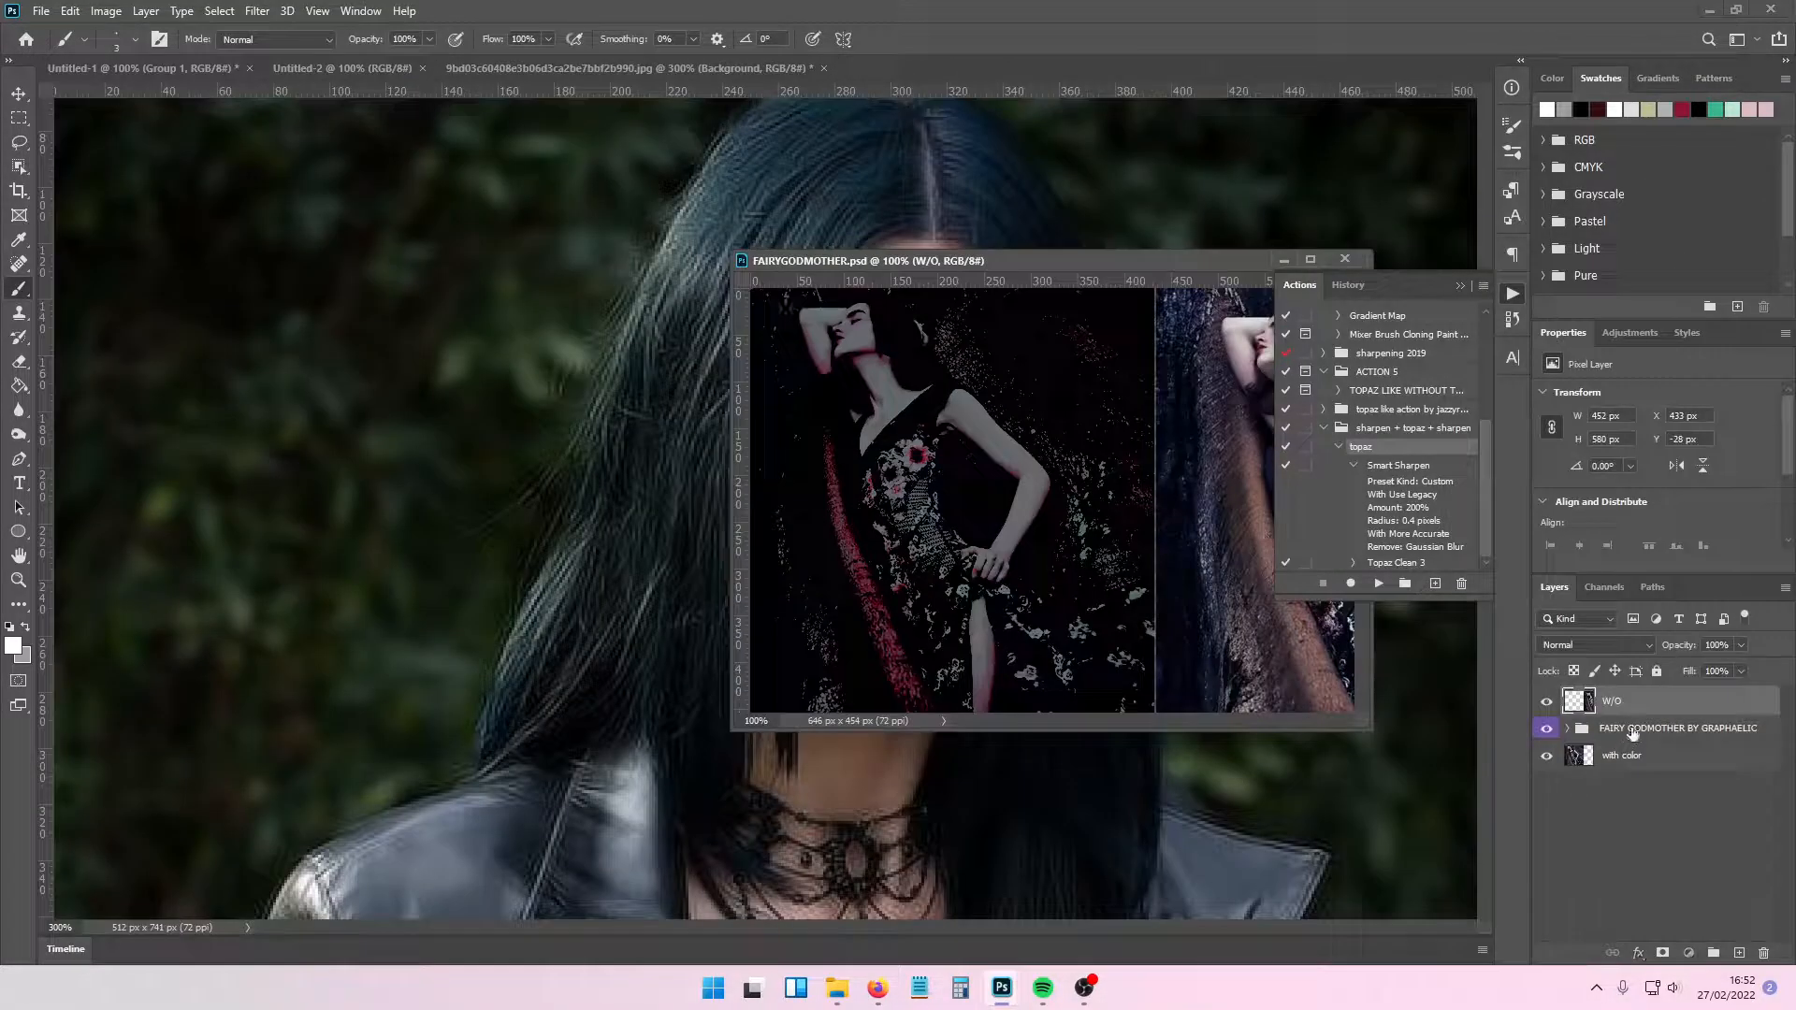
left_click_drag(1633, 733, 1358, 760)
left_click(1346, 258)
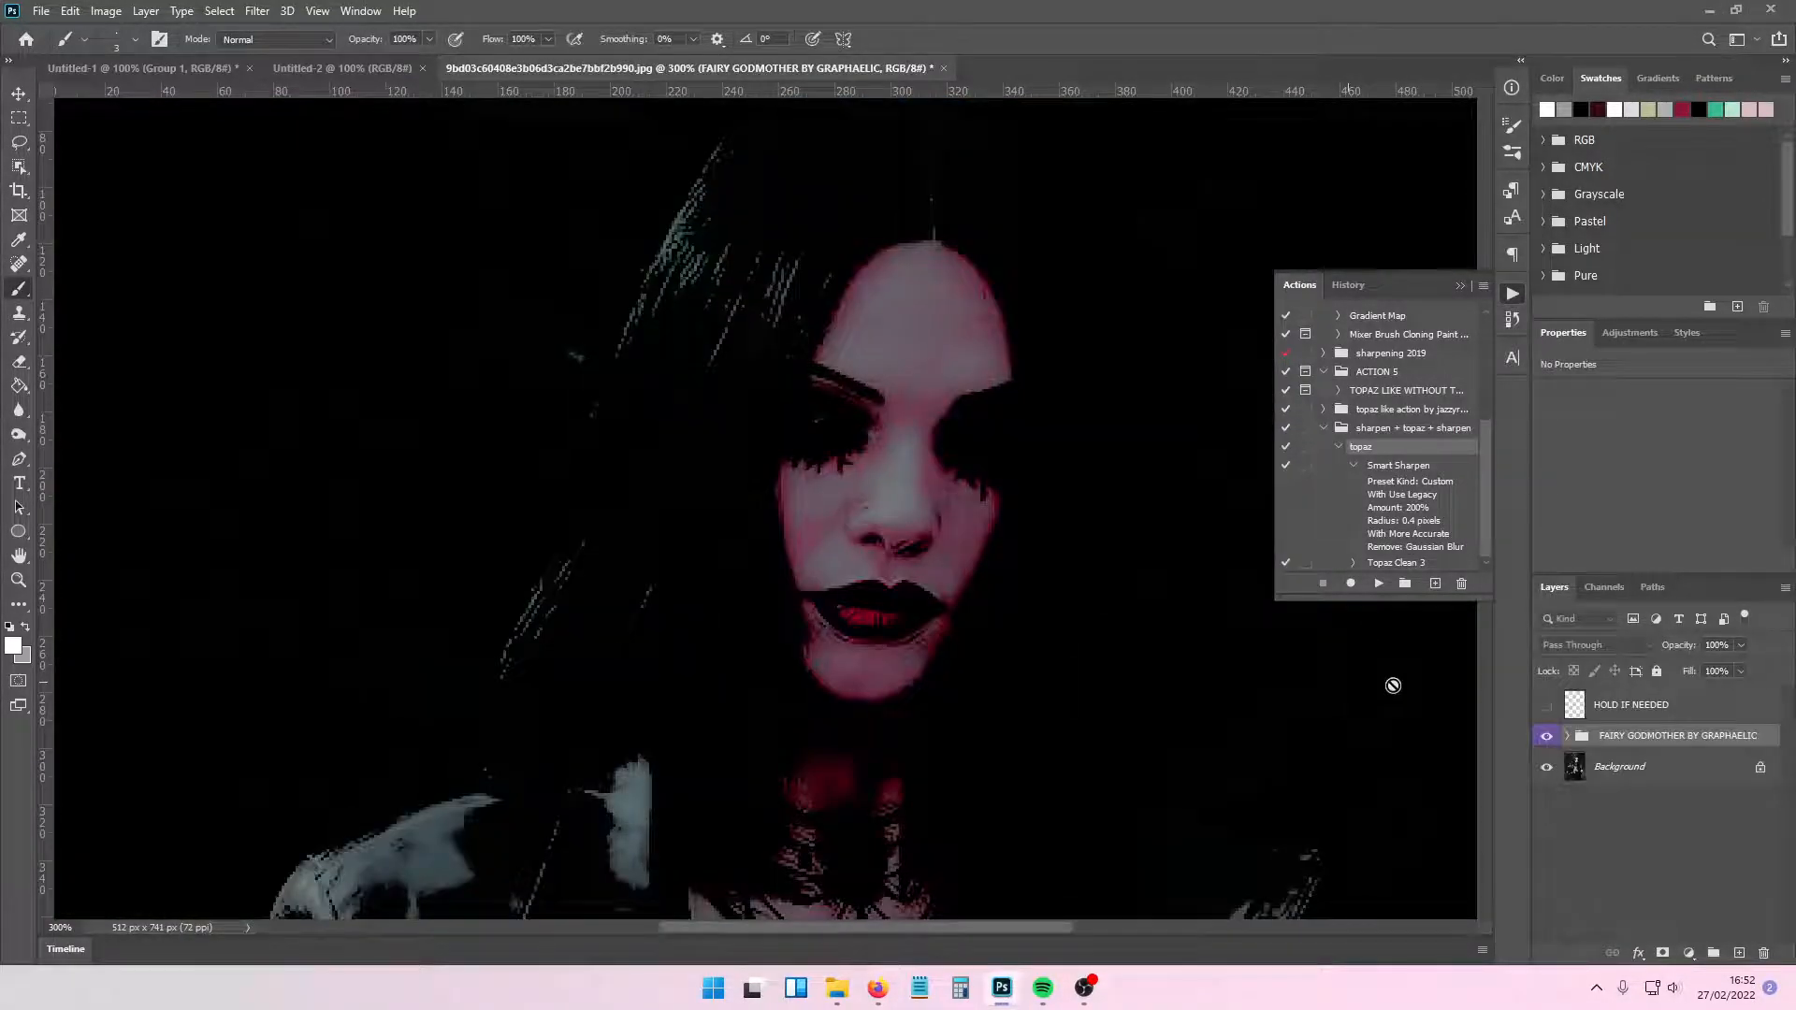
- Expand the colouring group and hide its PT.3 and PT.1 DARKENED BASE subgroups, keeping the adjust if needed layer visible
left_click(1568, 737)
left_click(1548, 798)
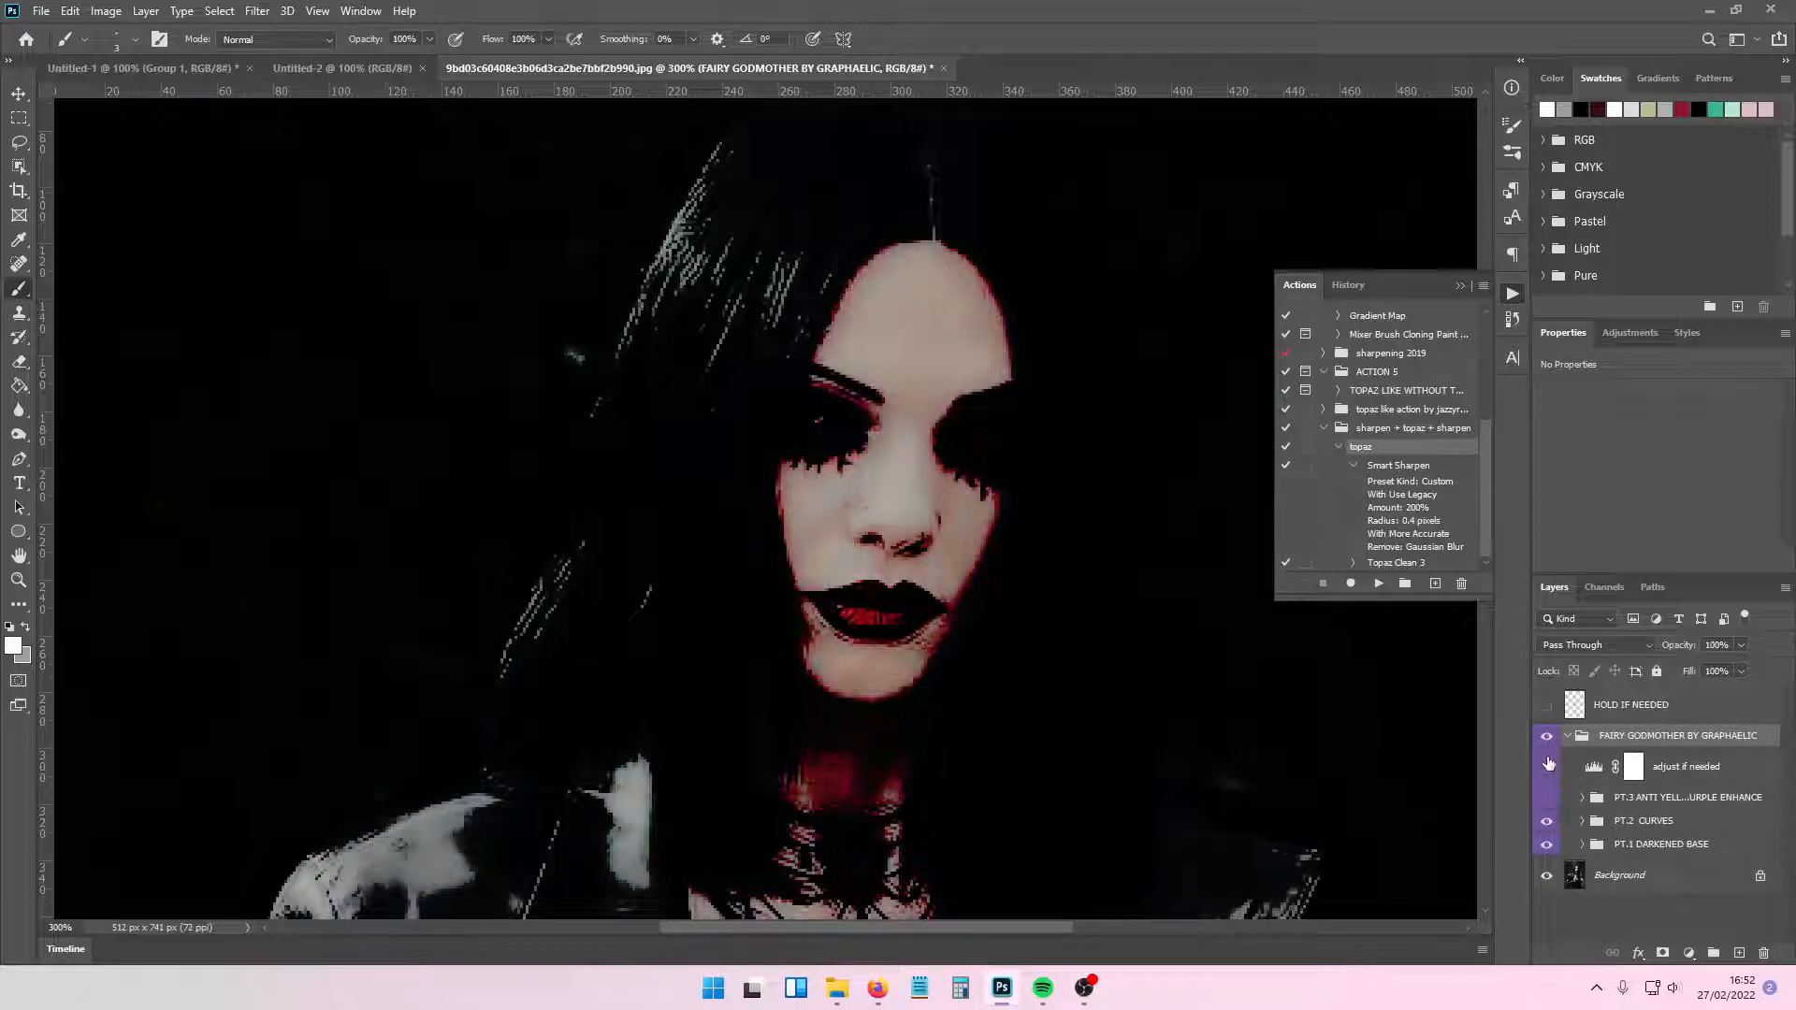
left_click(1547, 845)
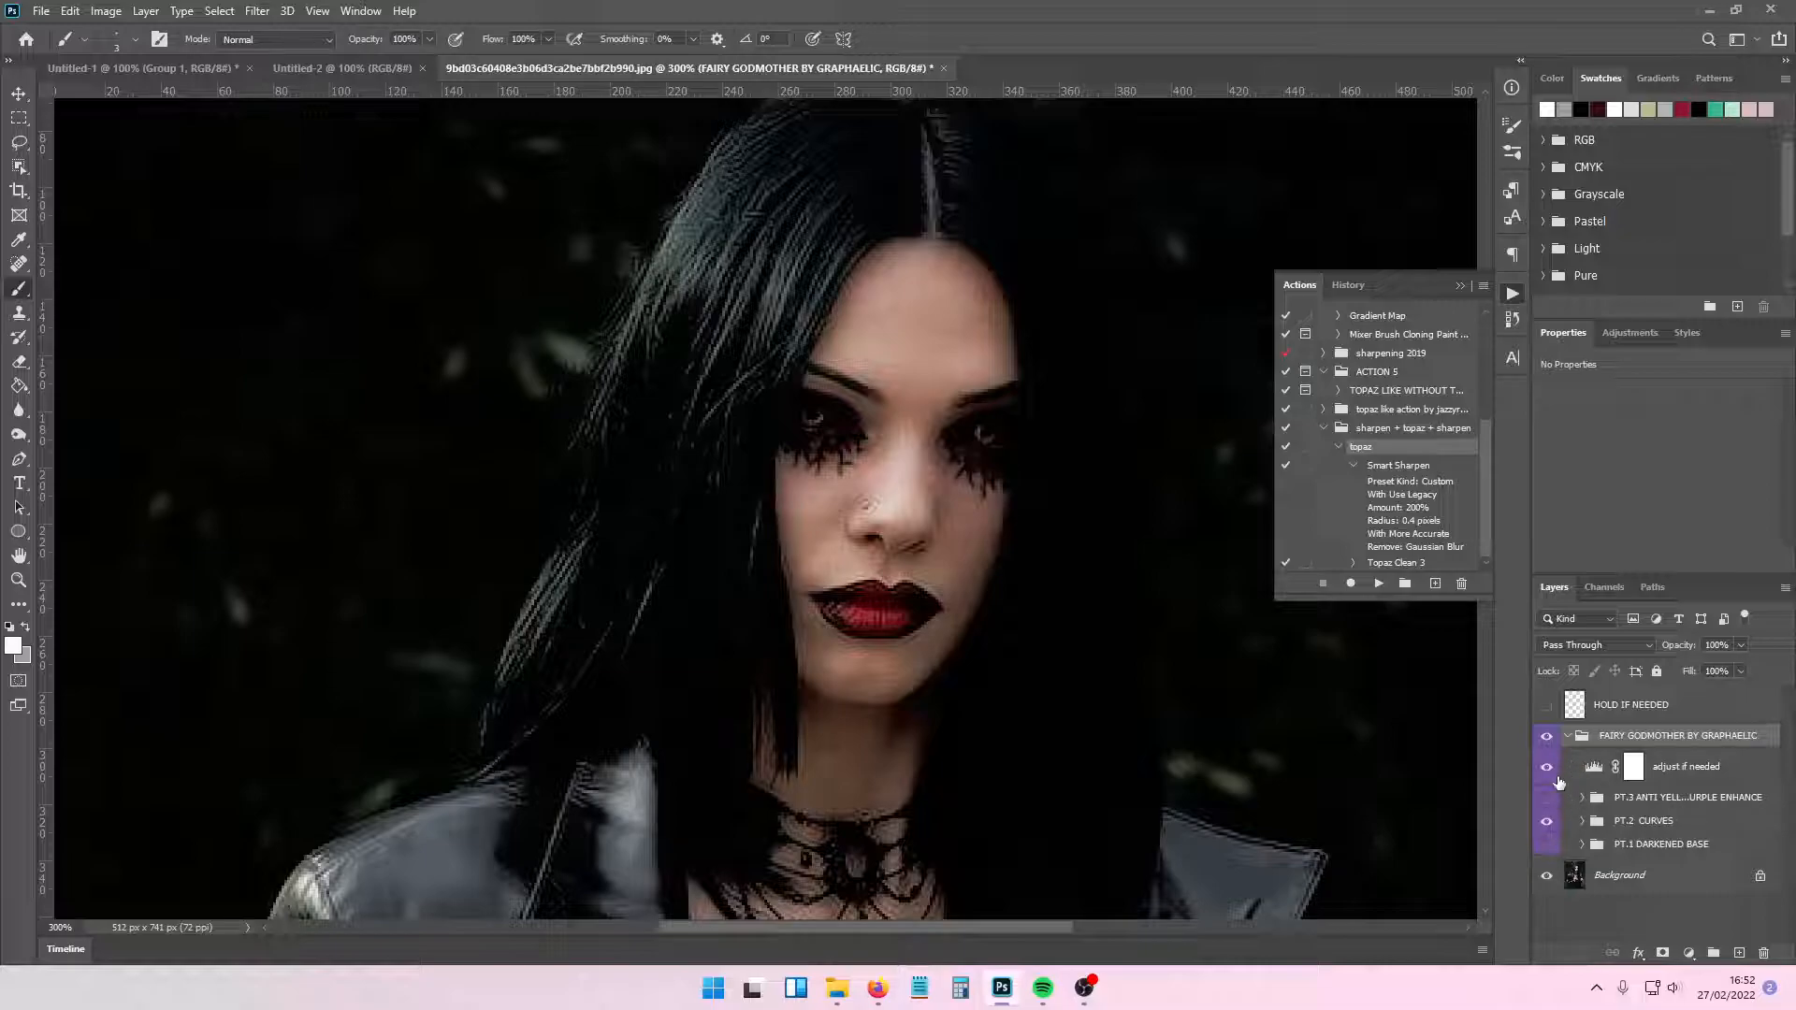
left_click(1547, 707)
- Examine the colouring effect on the whole portrait and close up on the face
key("ctrl+minus")
key("ctrl+plus")
key("ctrl+minus")
key("ctrl+minus")
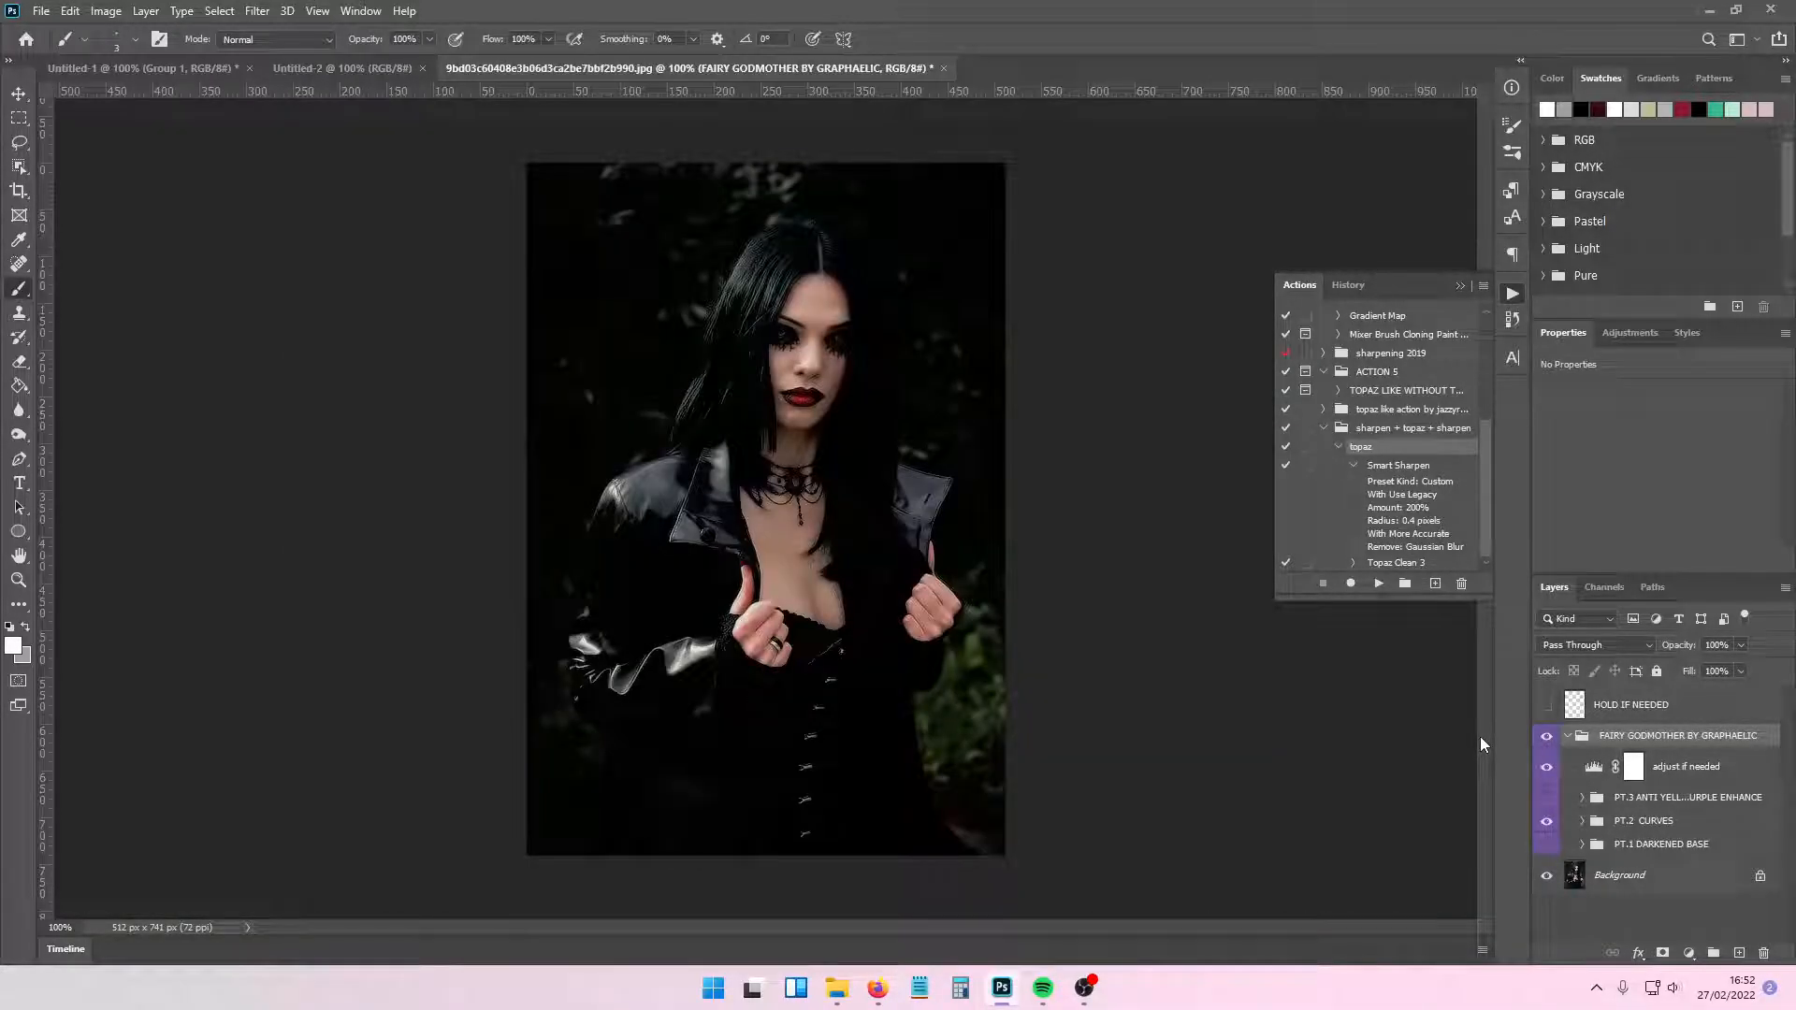
key("ctrl+plus")
key("ctrl+plus")
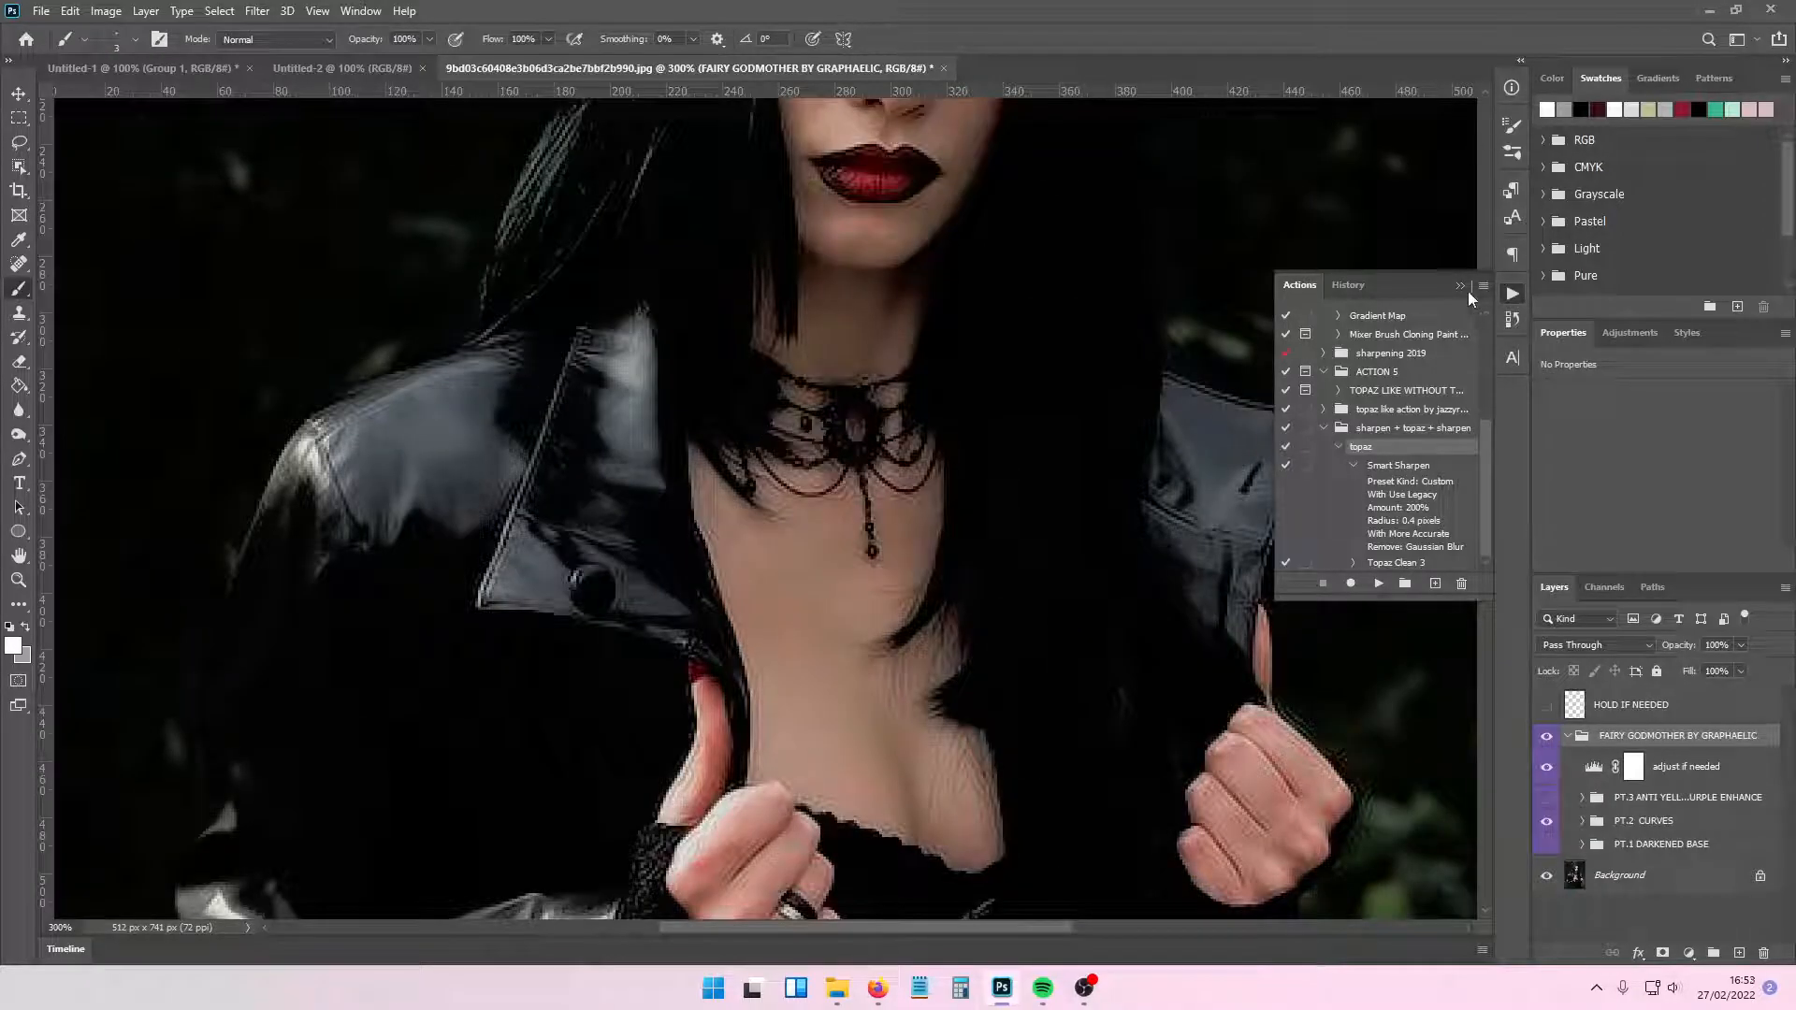
left_click(1461, 286)
left_click_drag(1489, 540, 1488, 482)
- Undo the colouring import, the sharpening action and the layer merge, back to the separate layers
left_click(1606, 877)
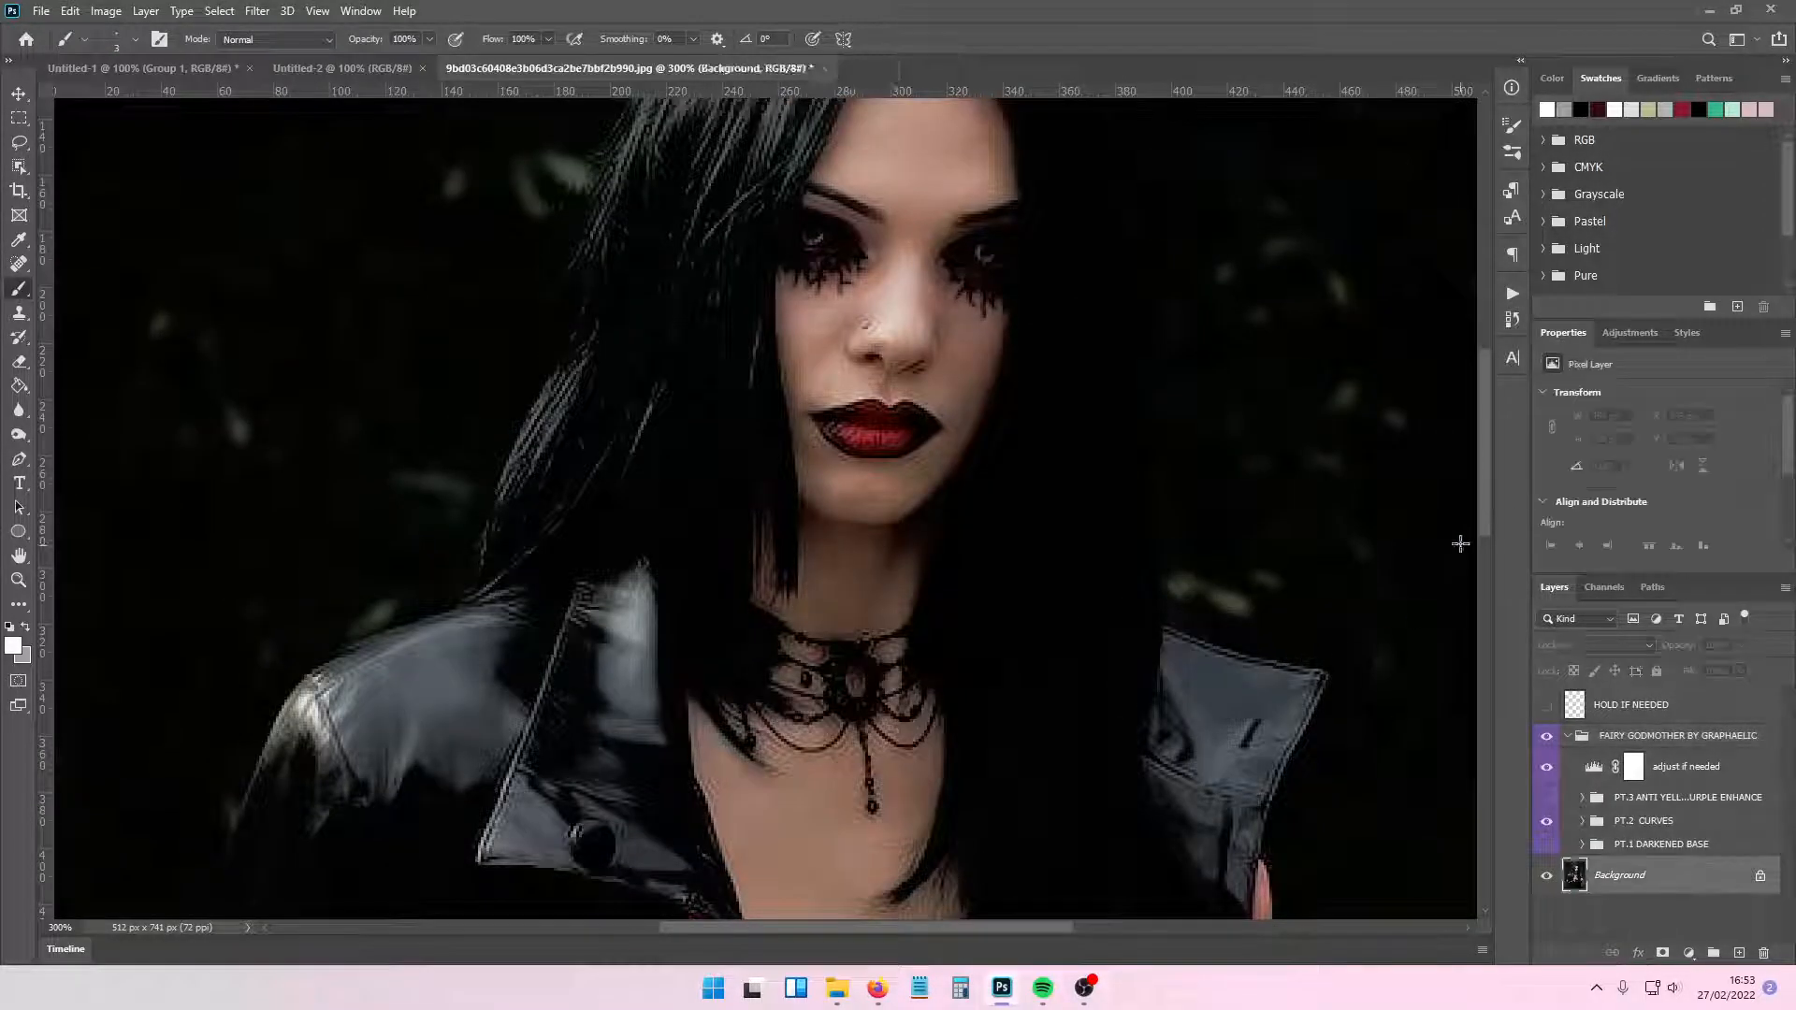
key("ctrl+minus")
key("ctrl+minus")
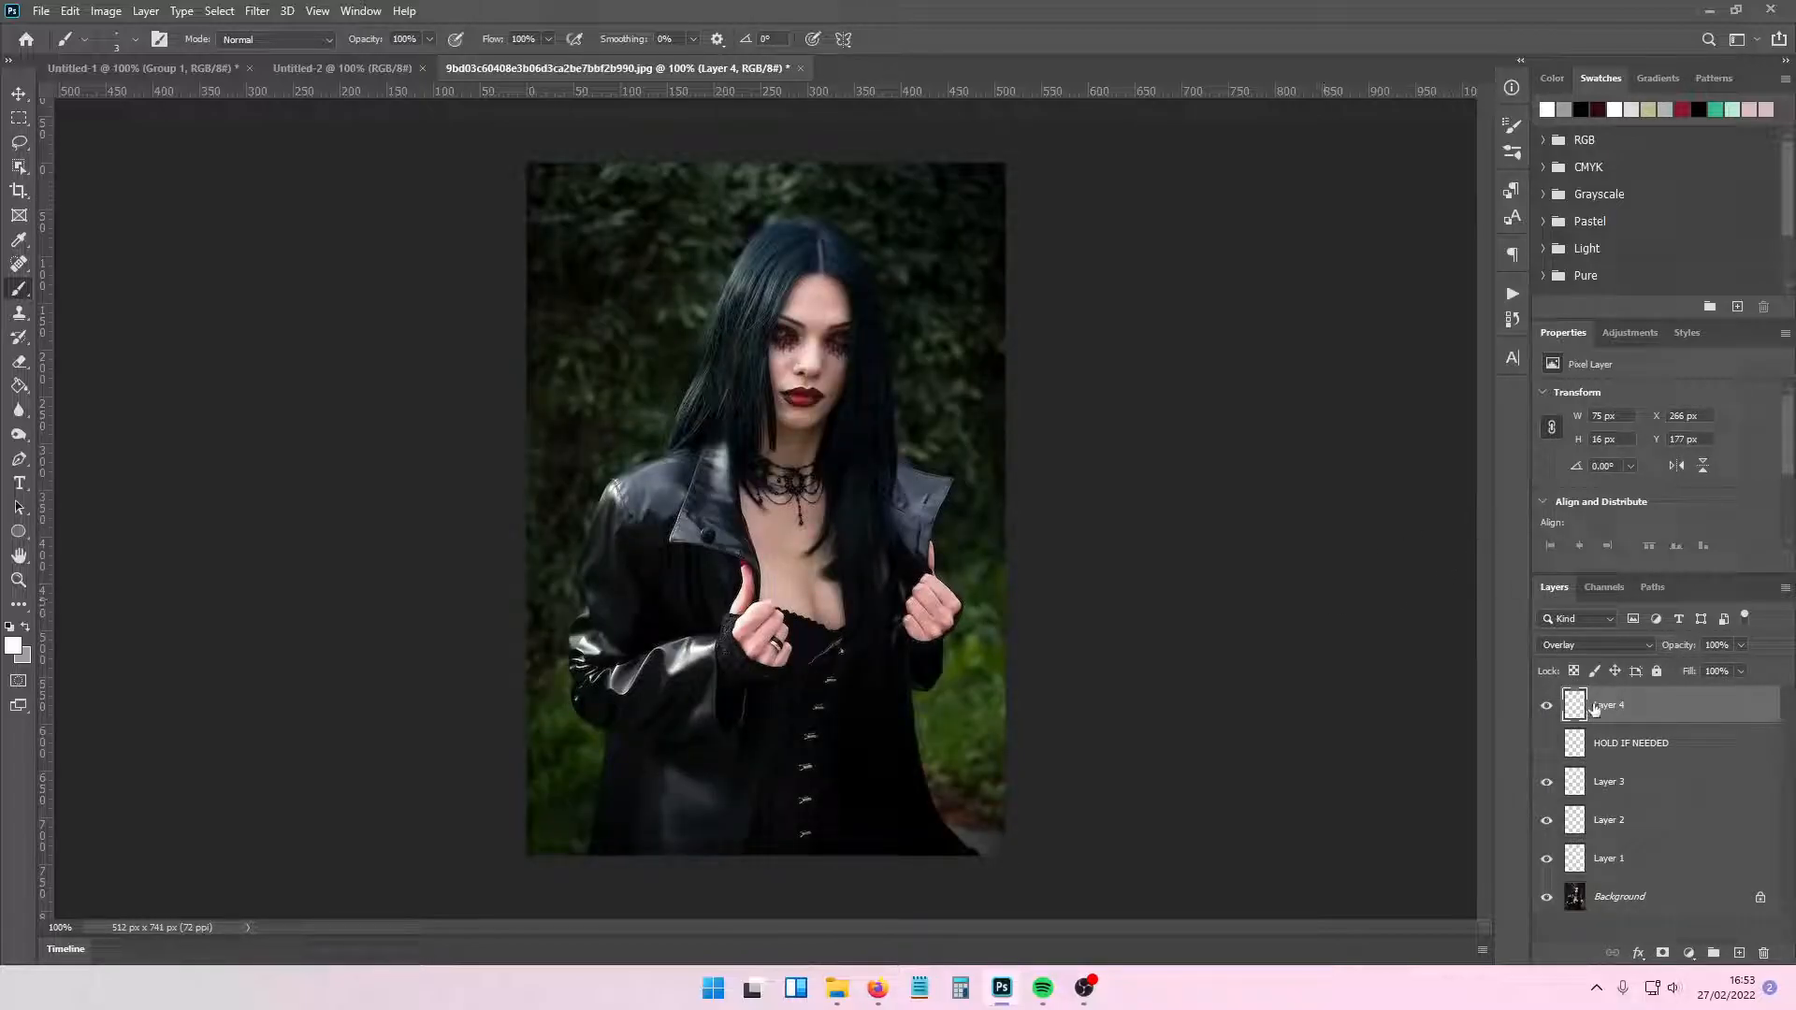
- Lower the opacity of the veins layer, Layer 3, to about 48%
key("ctrl+plus")
scroll(1325, 439, "up", 3)
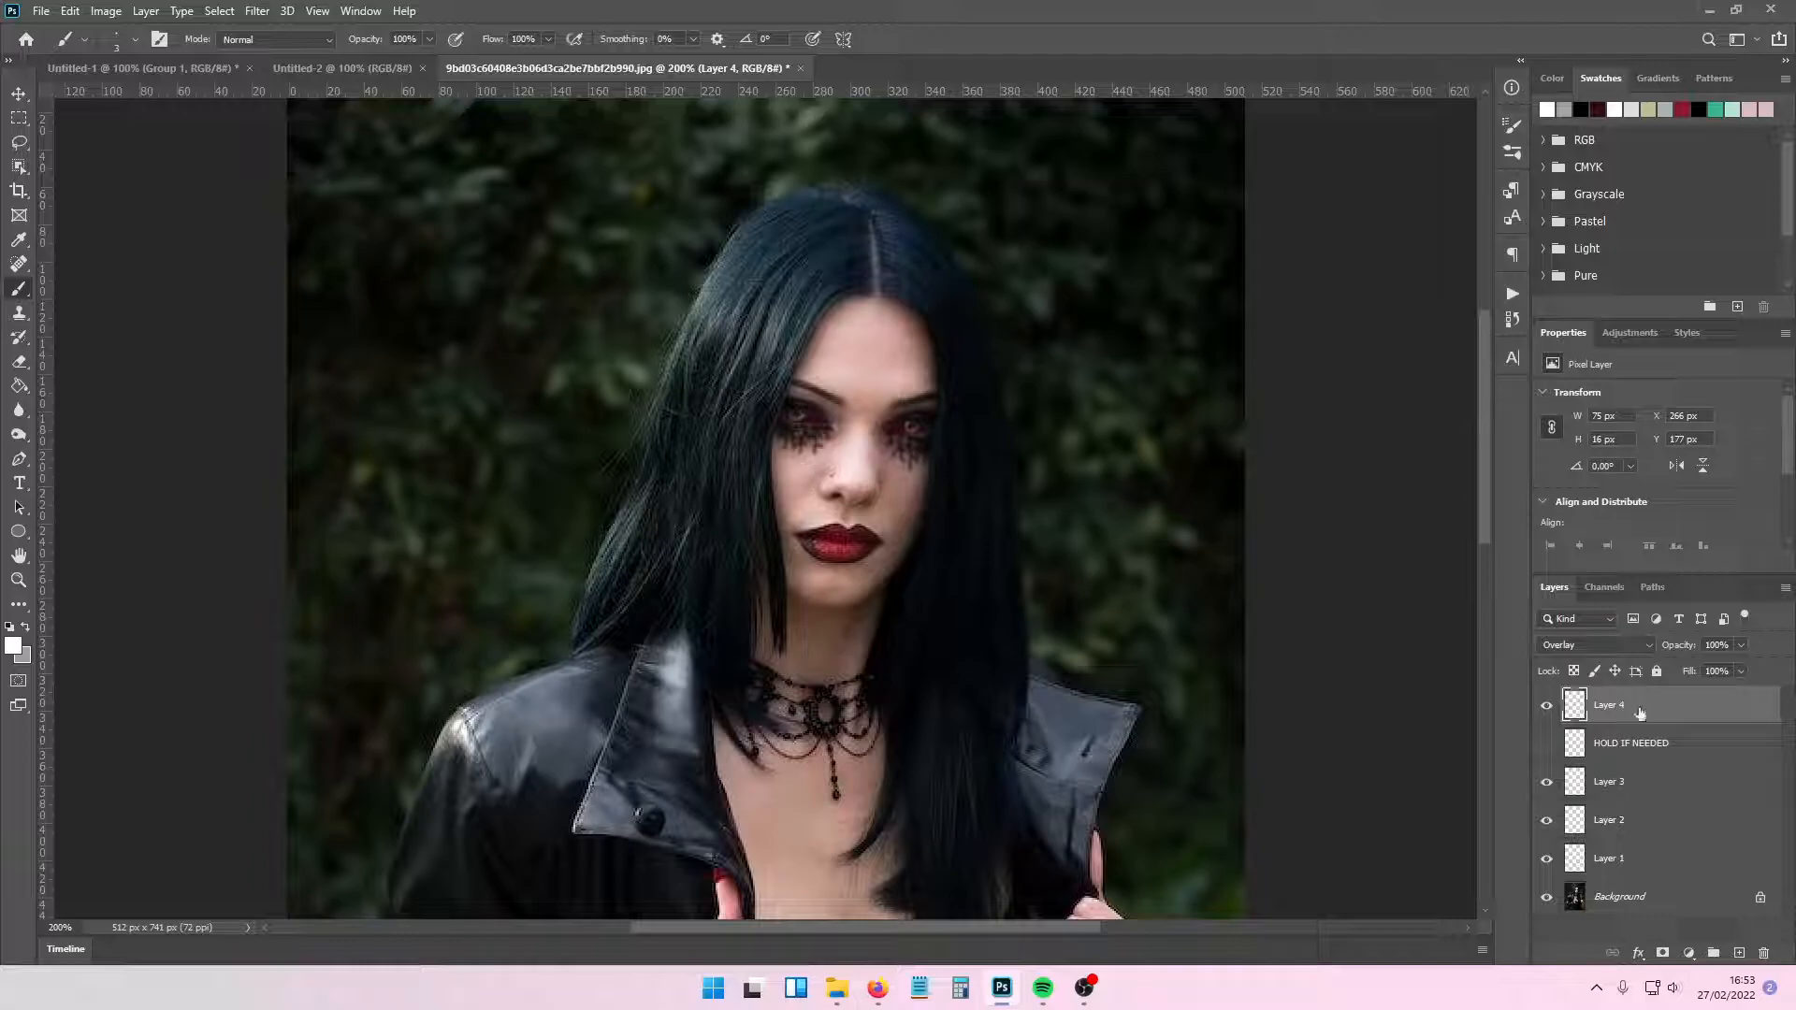
left_click(1602, 796)
left_click(1739, 646)
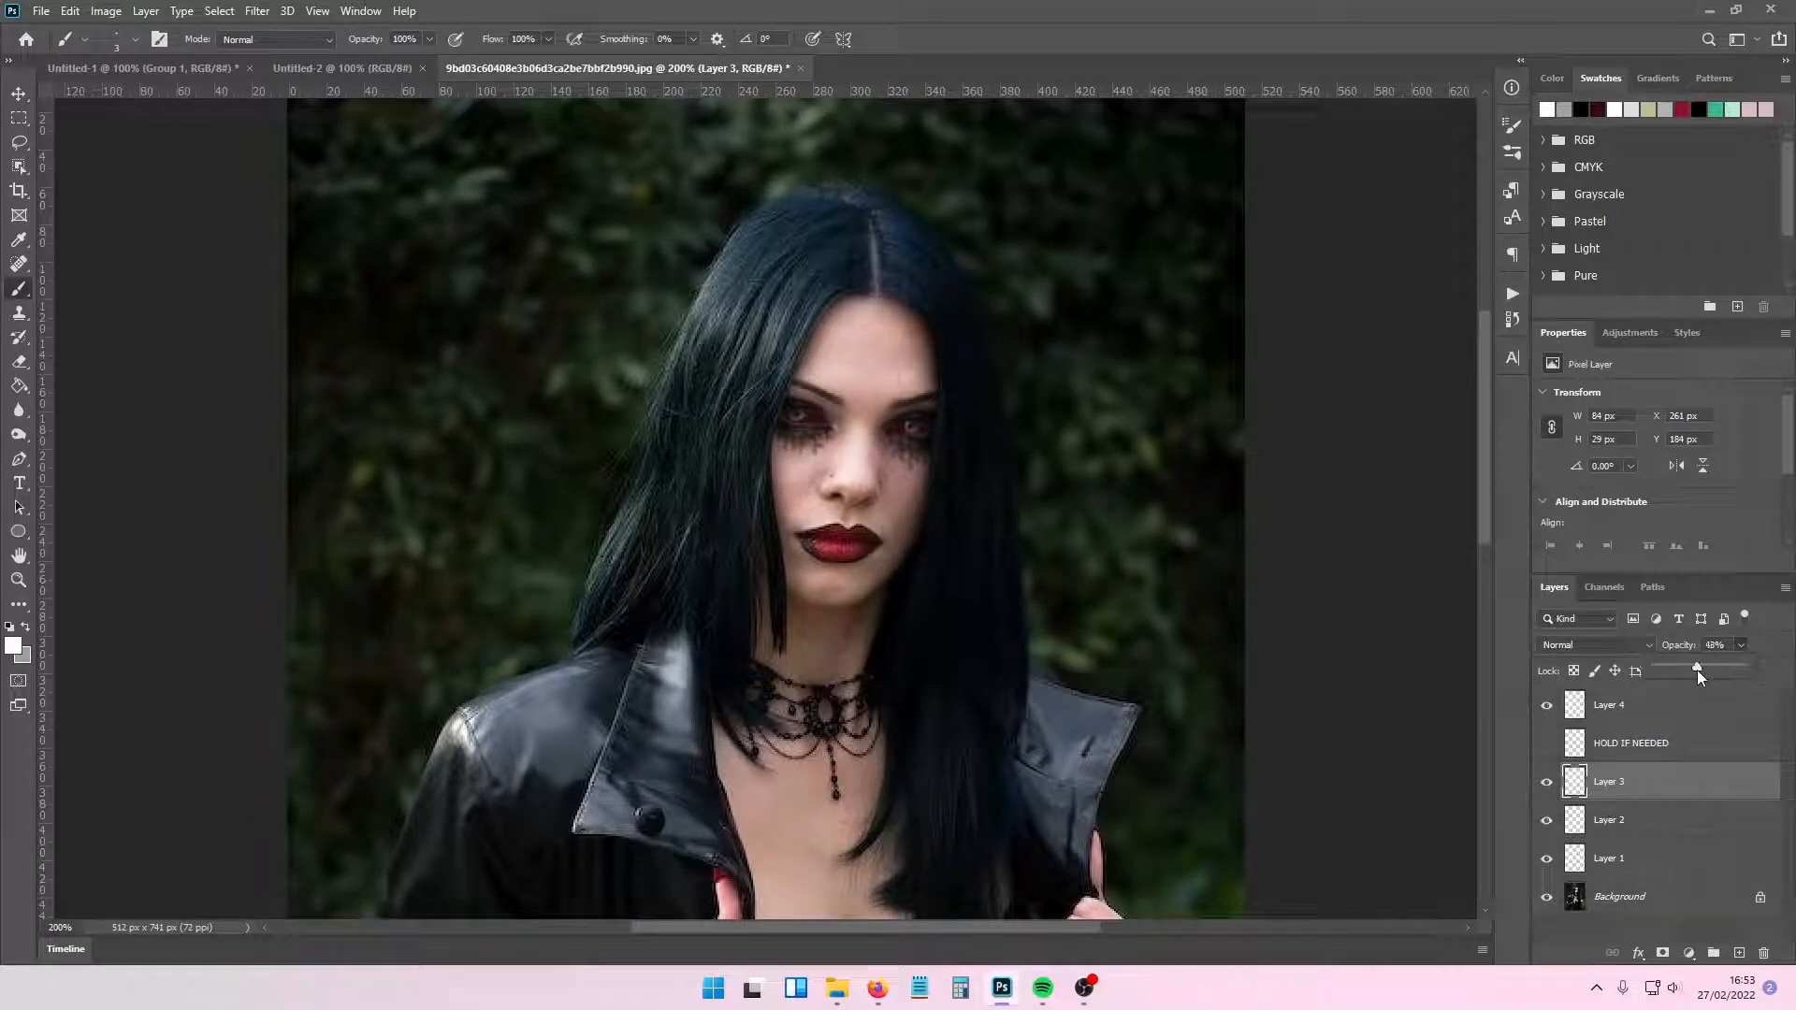
- Merge all visible layers into the Background and apply the topaz sharpening action to the result
right_click(1653, 900)
left_click(1584, 900)
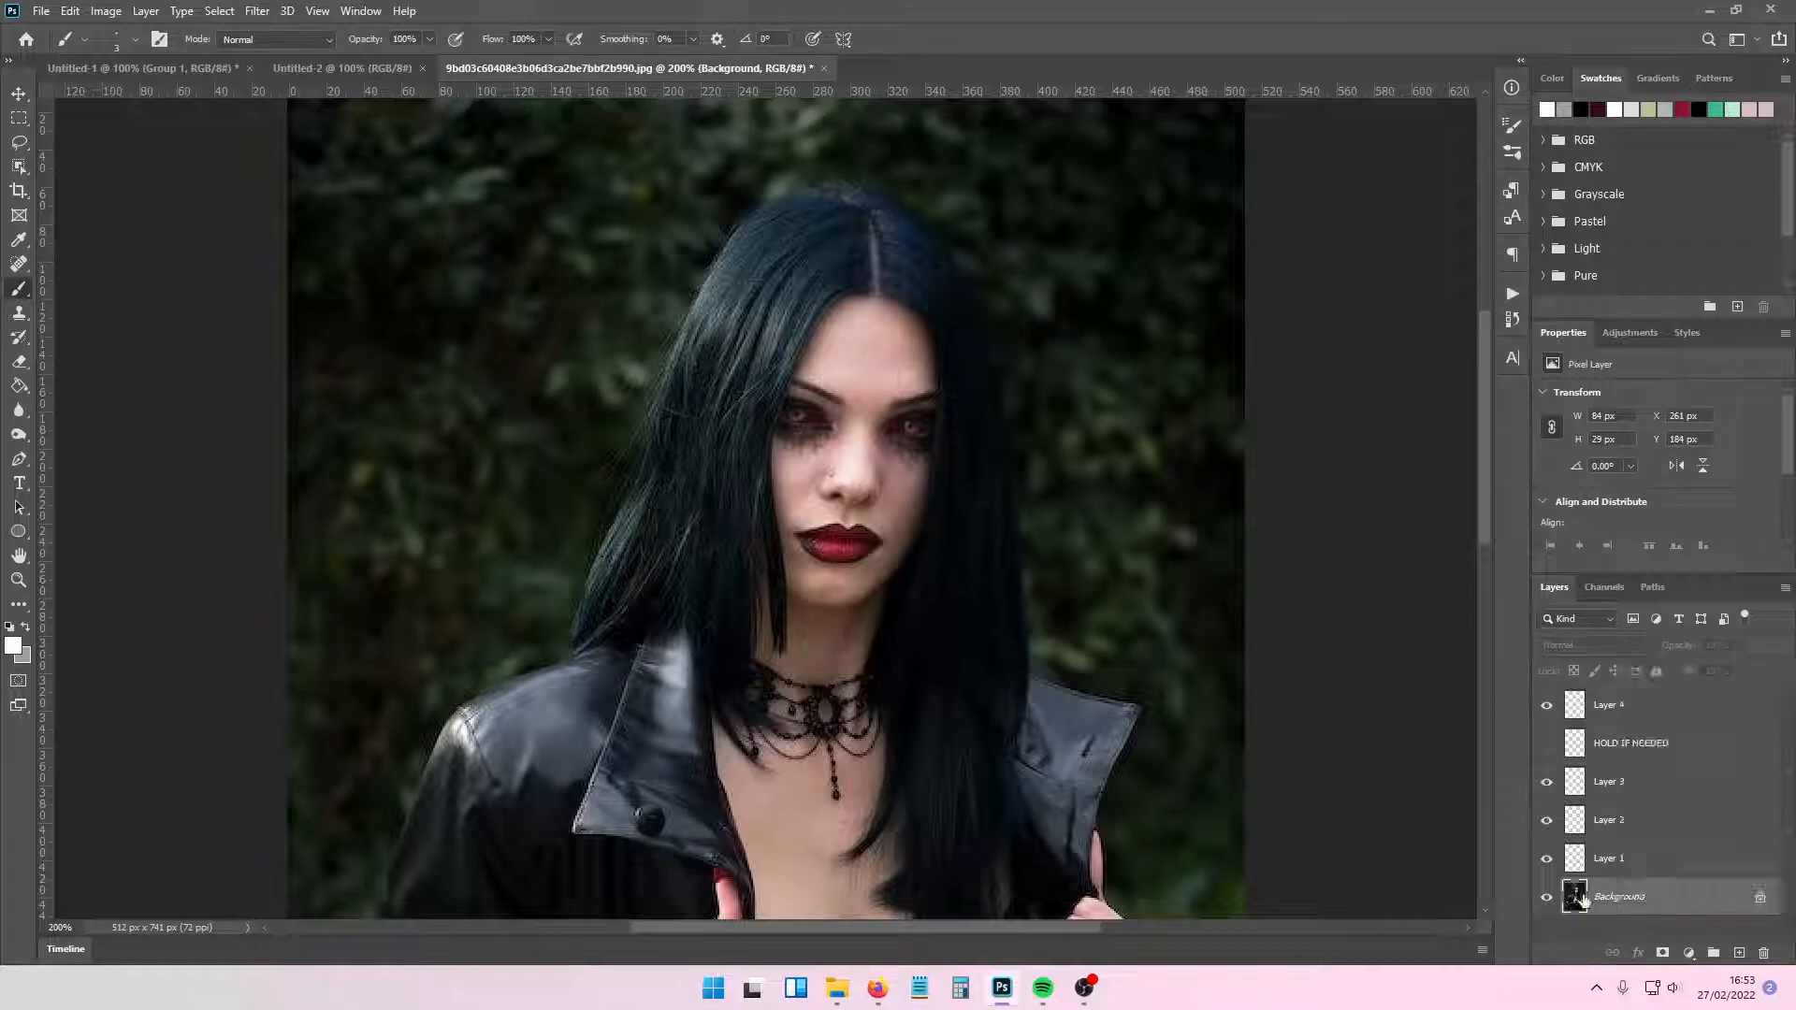
right_click(1654, 889)
left_click(1684, 851)
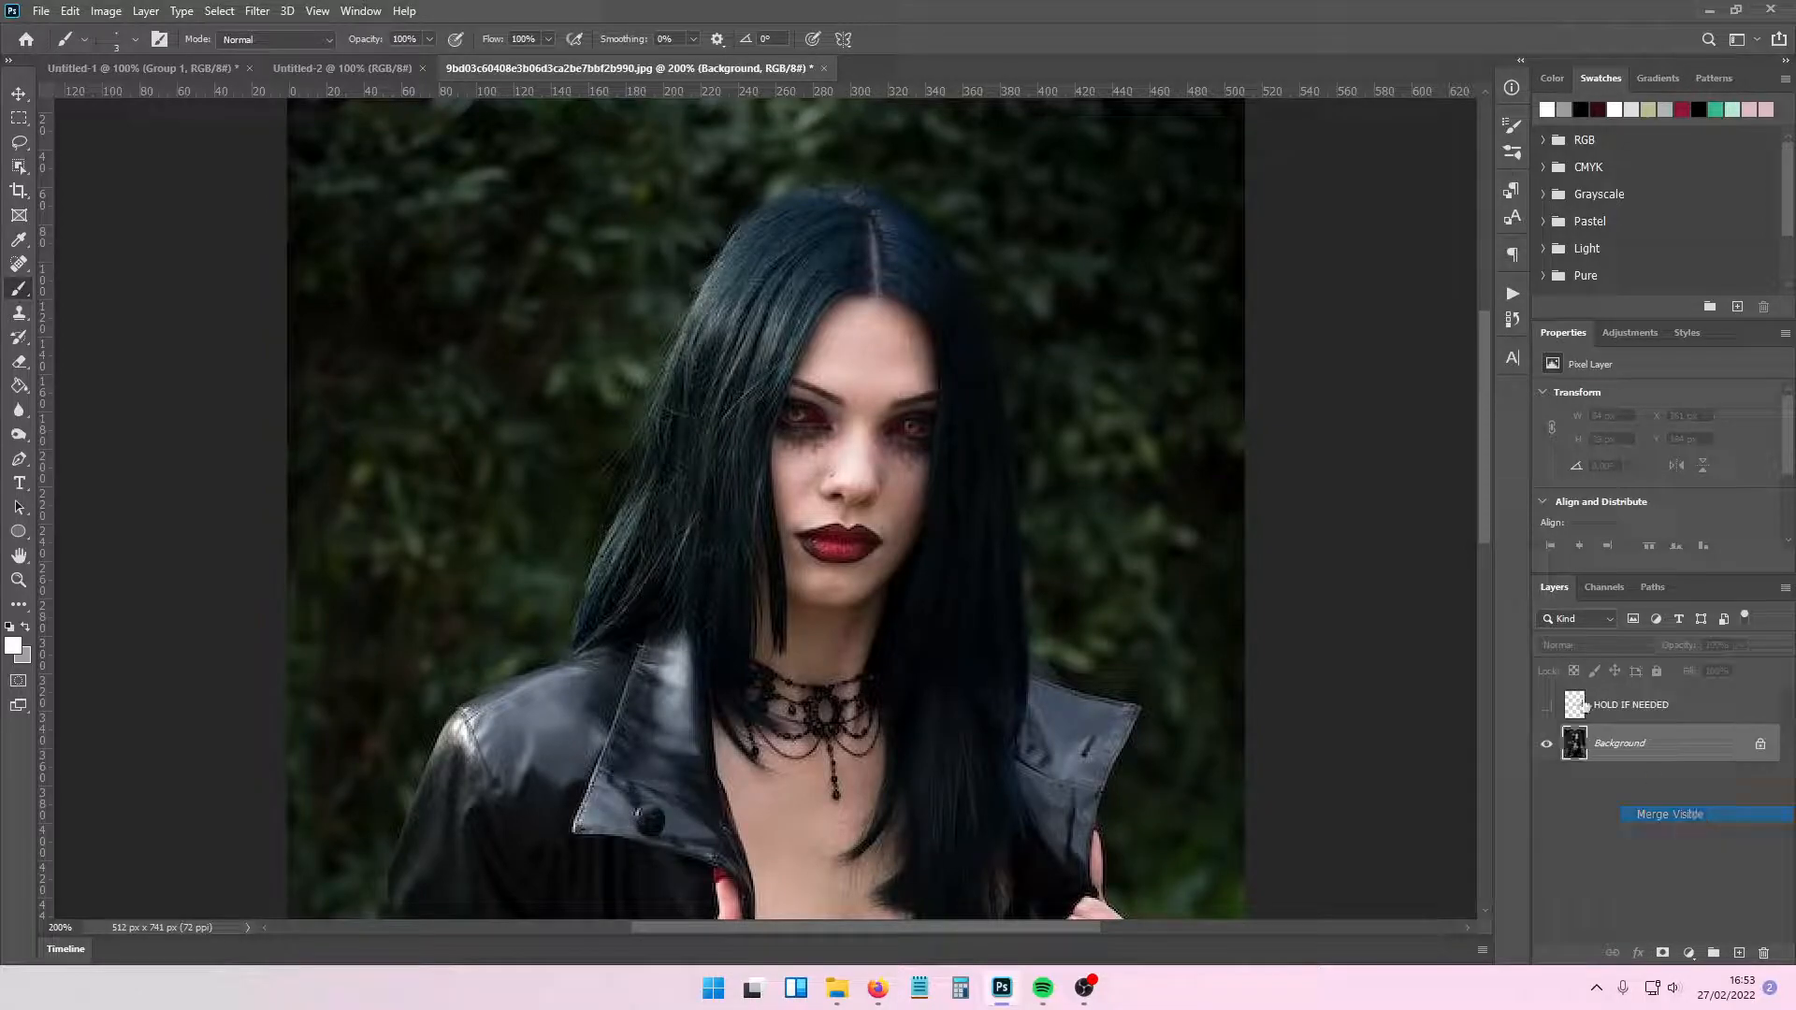
left_click(1513, 294)
left_click(1379, 583)
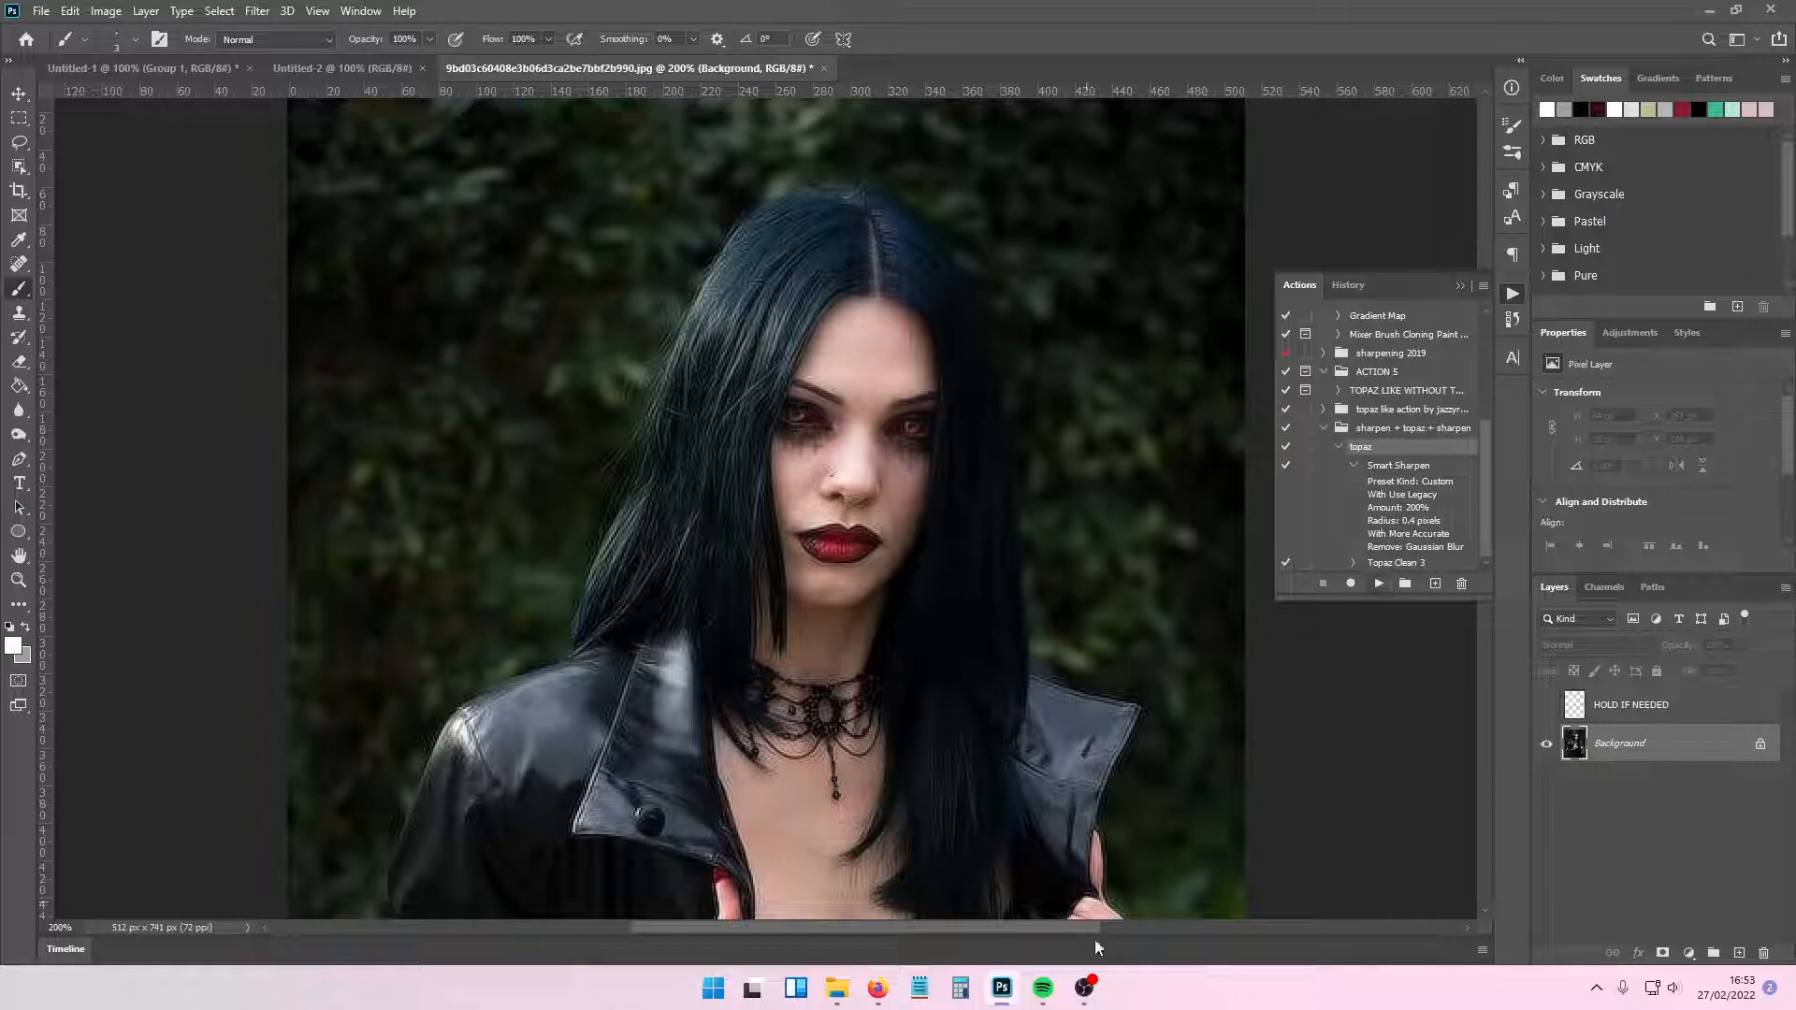
- Open FAIRYGODMOTHER.psd, copy its FAIRY GODMOTHER BY GRAPHAELIC group above the portrait's Background and close the source file
left_click(41, 10)
left_click(47, 54)
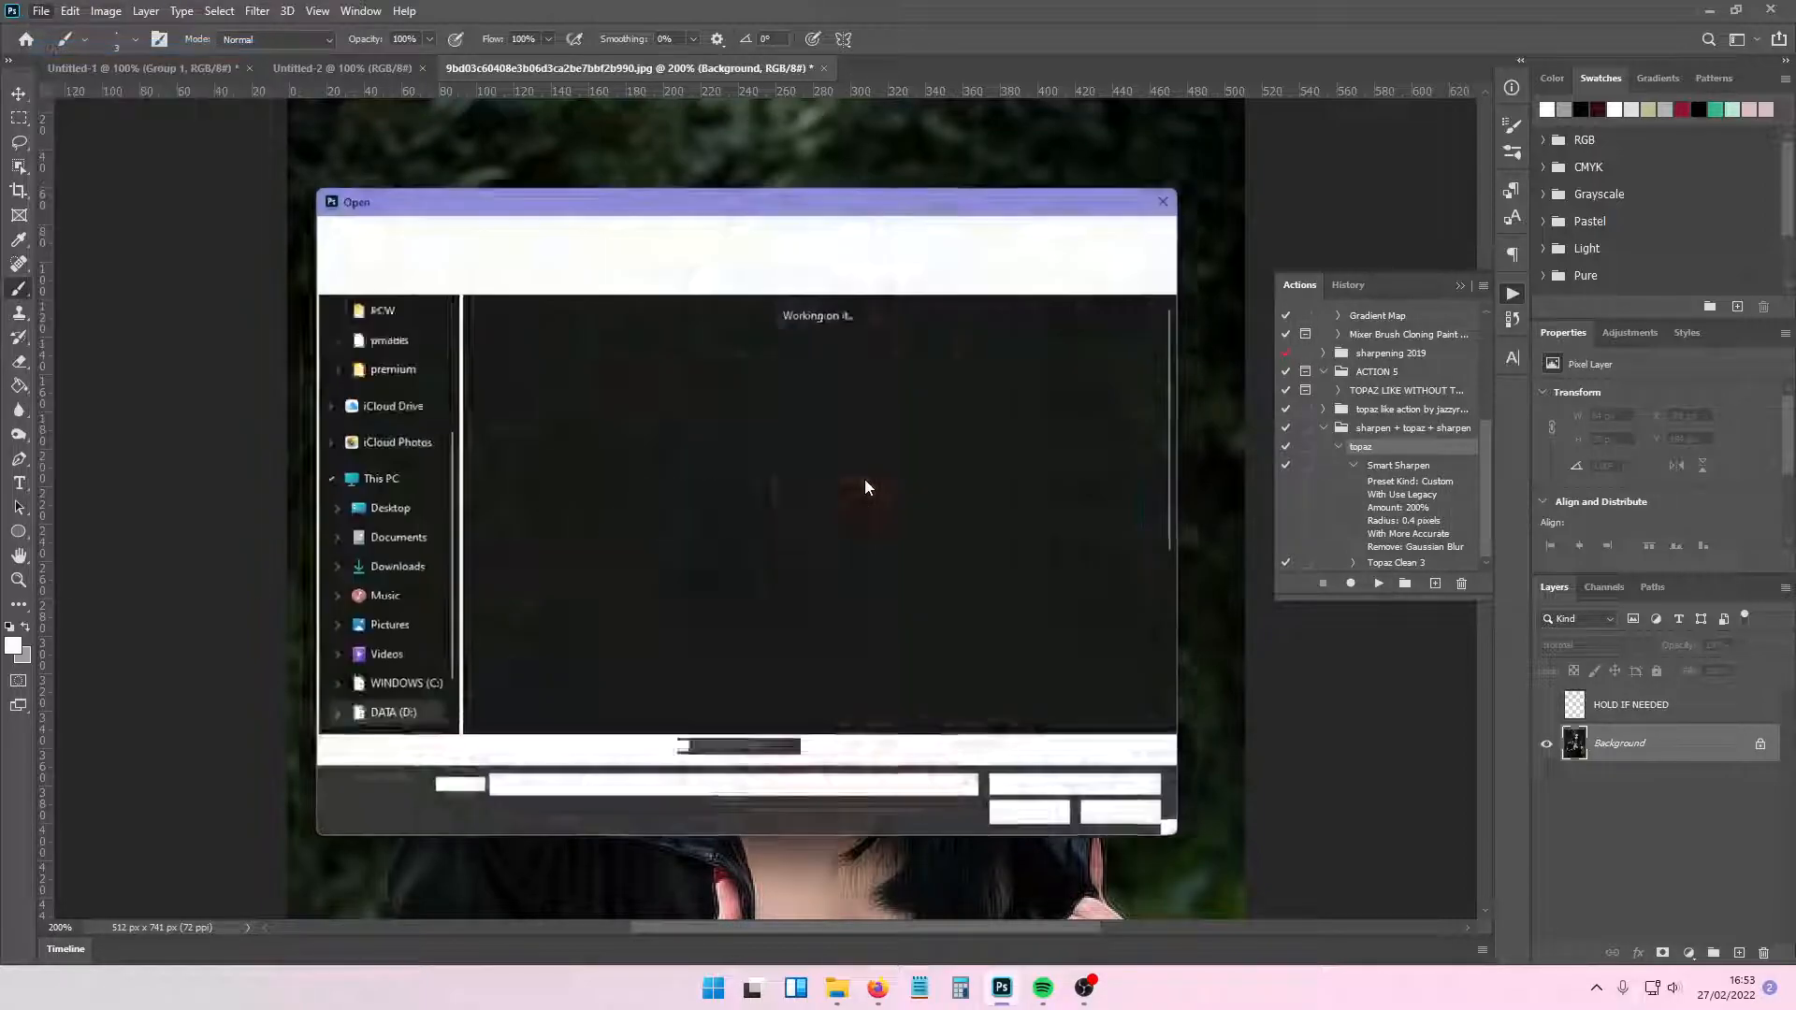
double_click(999, 362)
left_click_drag(893, 68, 815, 349)
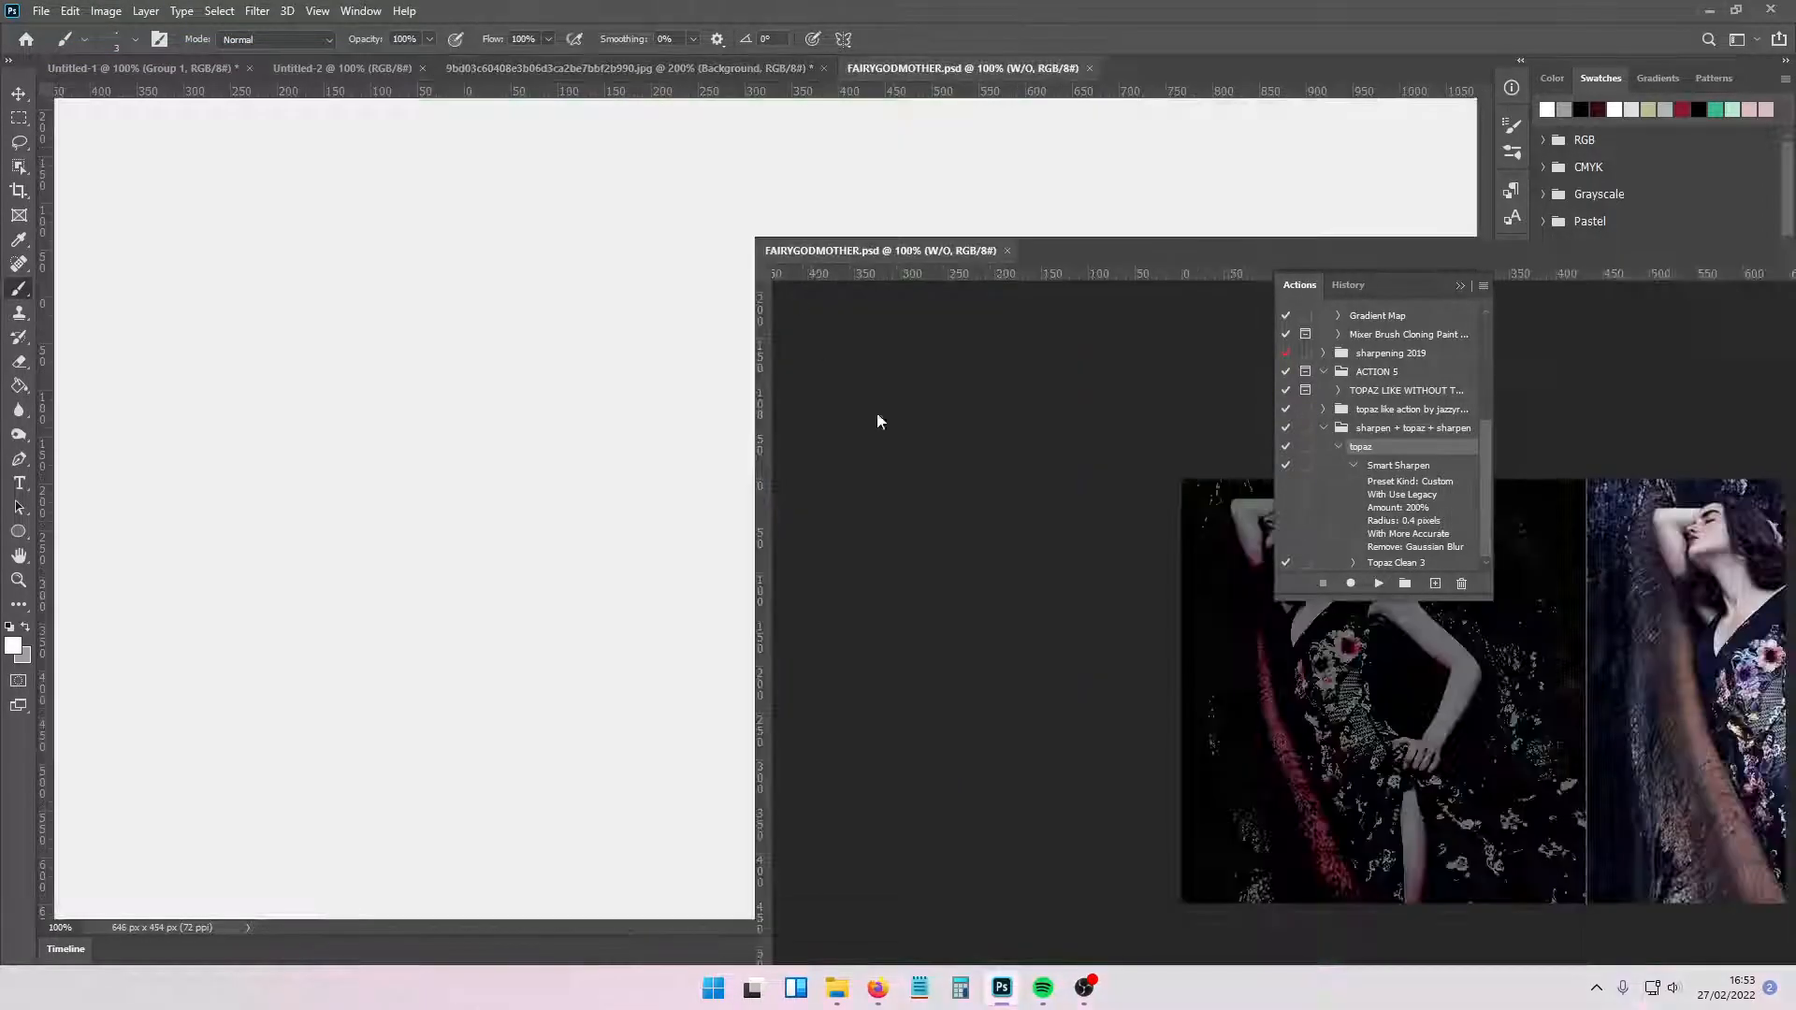
left_click_drag(1634, 728, 973, 728)
left_click(1373, 252)
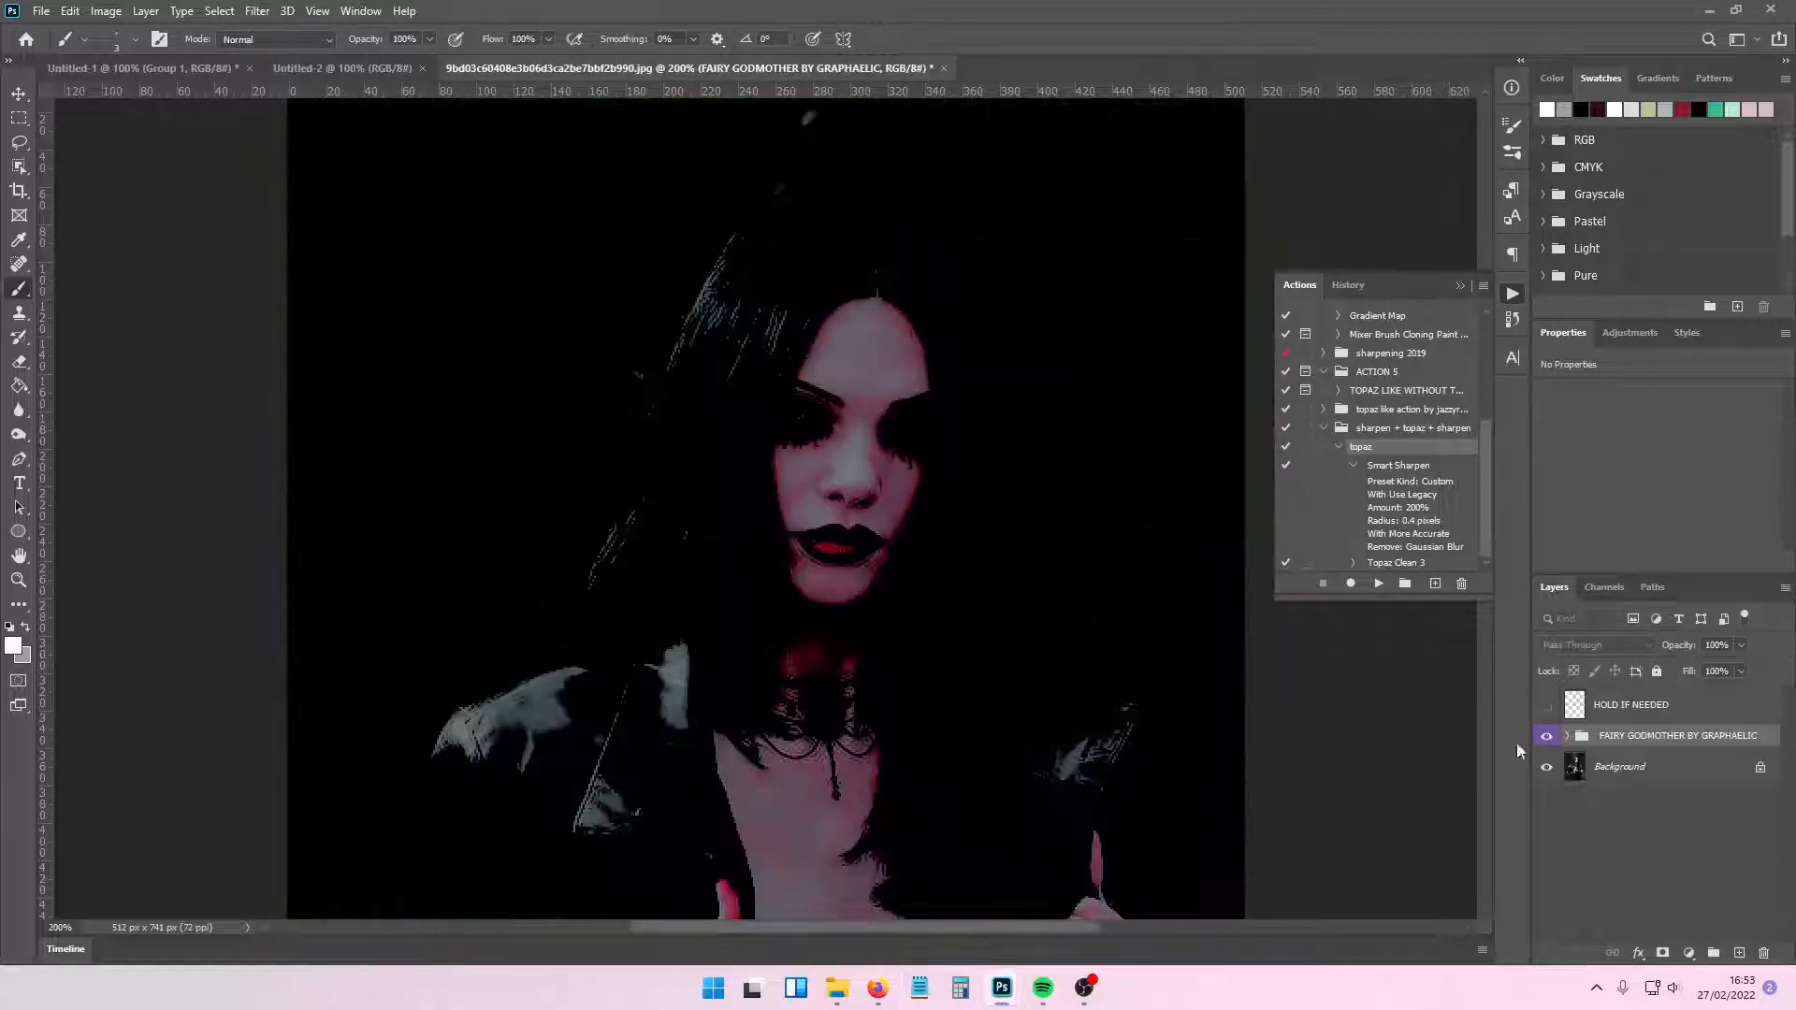
- Expand the FAIRY GODMOTHER group and hide its adjust if needed layer and PT.3 subgroup
left_click(1567, 736)
left_click_drag(1548, 767, 1547, 835)
left_click(1547, 830)
left_click(1546, 846)
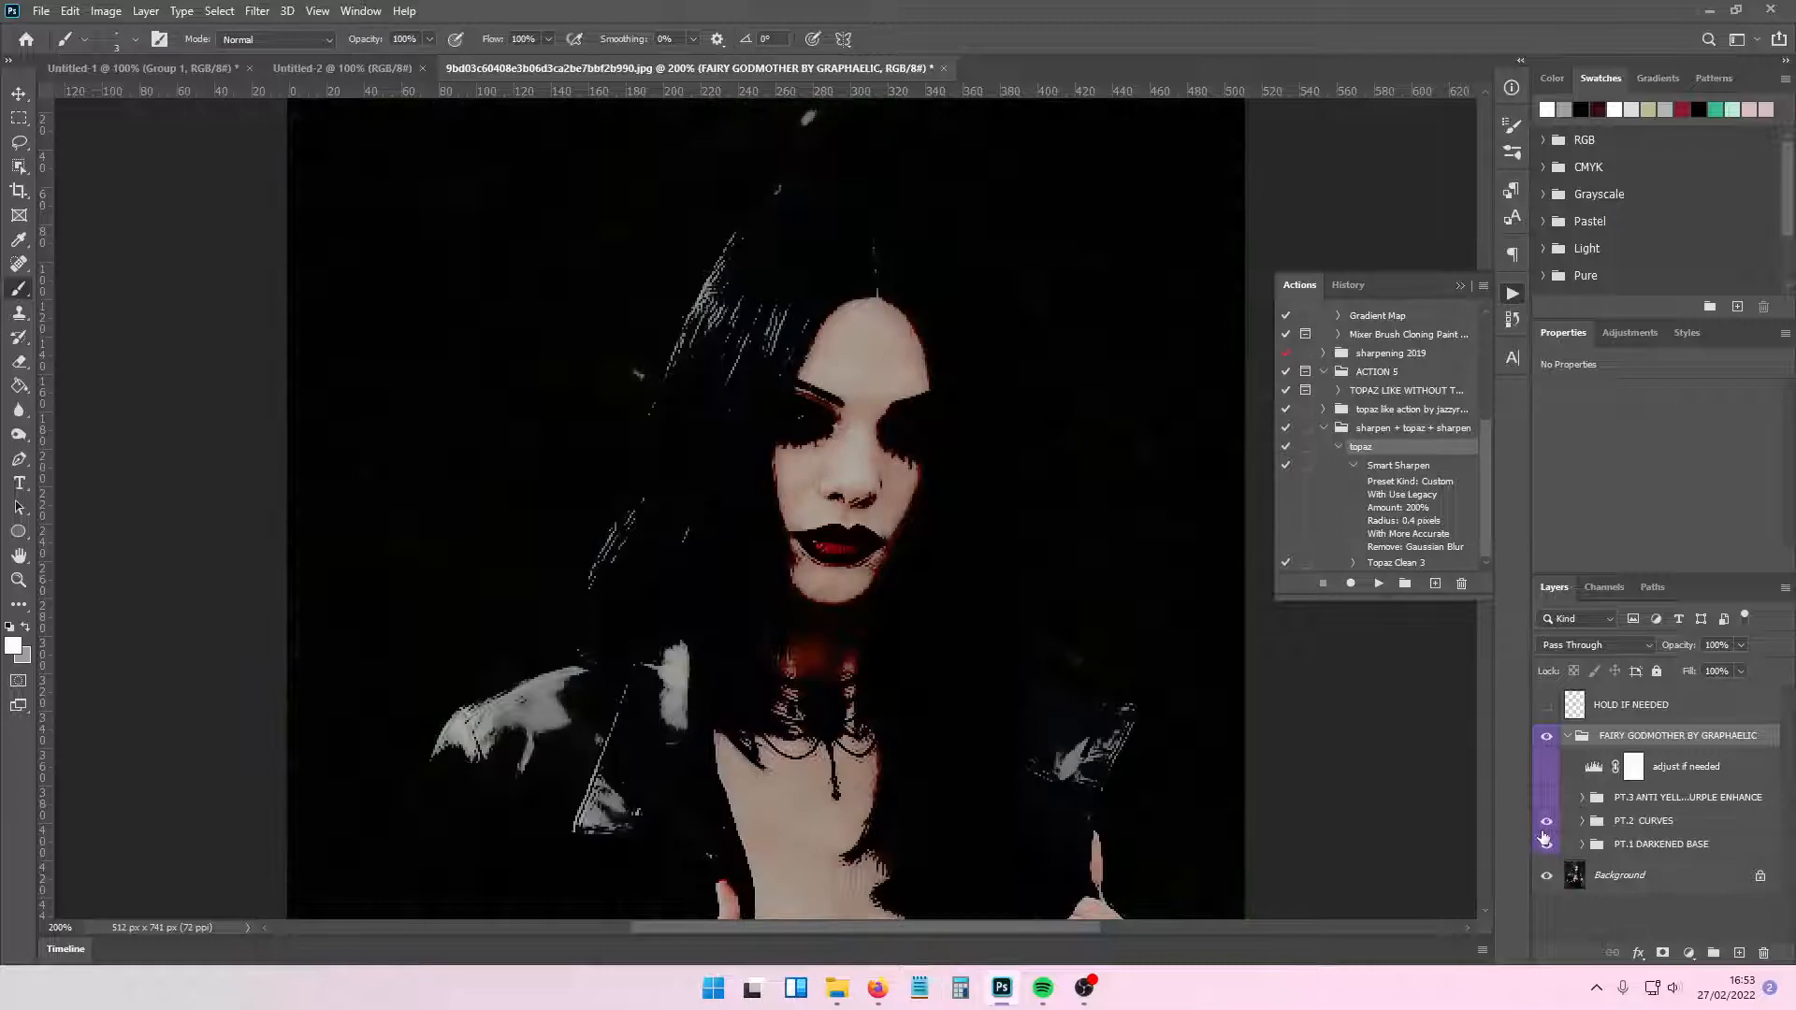
- Compare the effects of the PT.1, PT.2 and PT.3 subgroups on the portrait by toggling their visibility
left_click(1546, 821)
left_click(1591, 797)
left_click(1546, 798)
left_click(1545, 798)
left_click(1549, 823)
left_click(1550, 779)
left_click(1550, 779)
left_click(1550, 824)
left_click(1549, 846)
left_click(1549, 847)
left_click(1549, 823)
left_click(1549, 849)
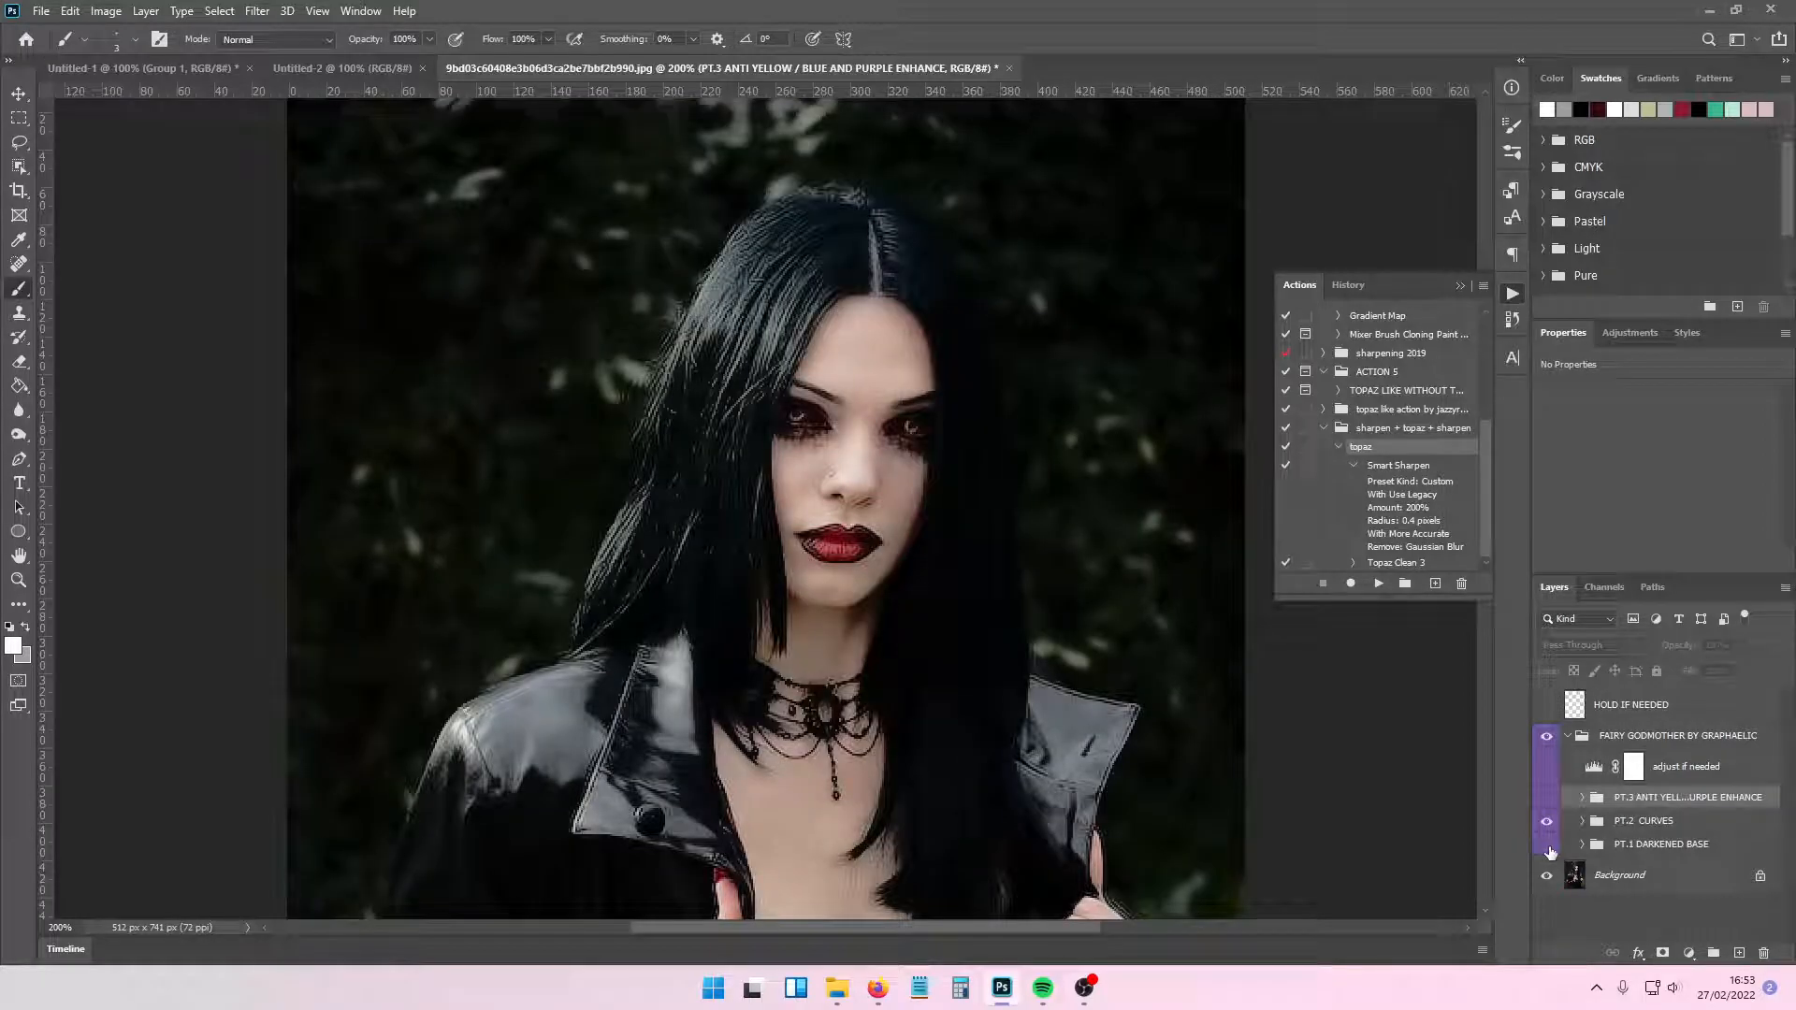
- Show the PT.1 DARKENED BASE group, reduce its opacity and deselect it
left_click(1633, 827)
left_click(1574, 847)
left_click(1549, 844)
left_click_drag(1741, 644, 1681, 670)
left_click(1650, 840, "ctrl")
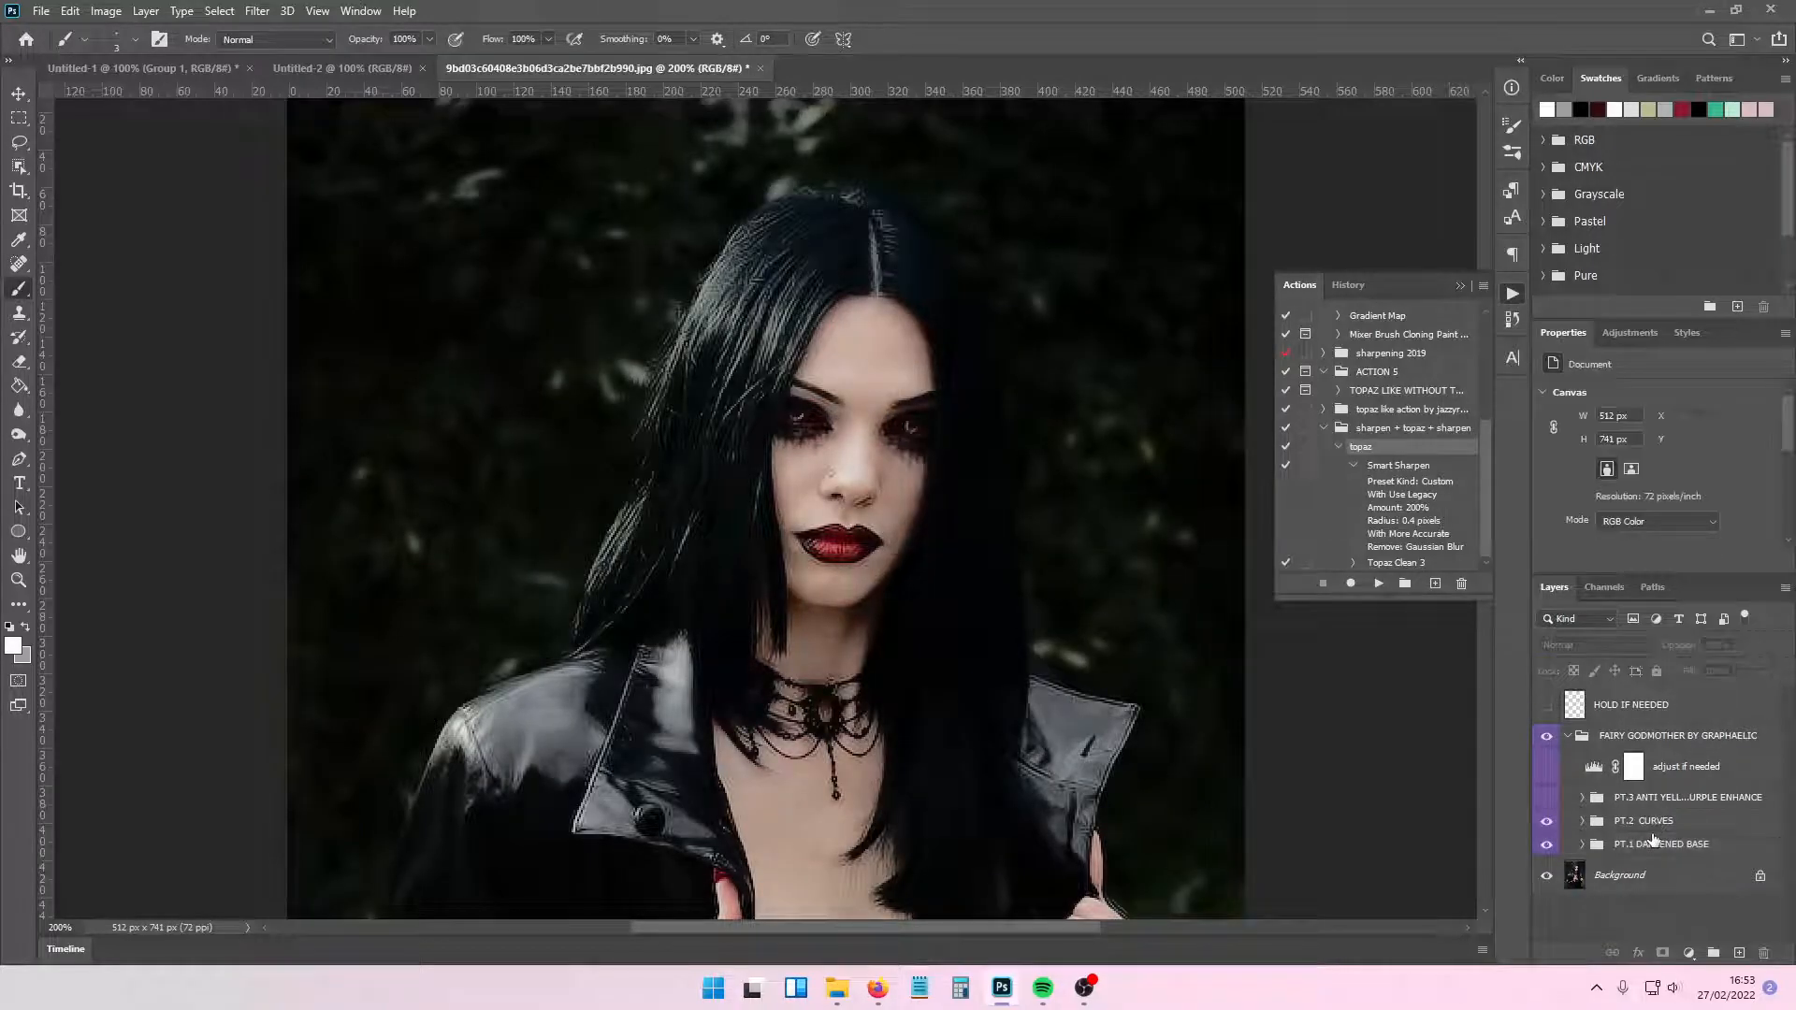
- Add a new layer directly above the Background, enlarge the brush and reset the colours to black and white
key("ctrl+minus")
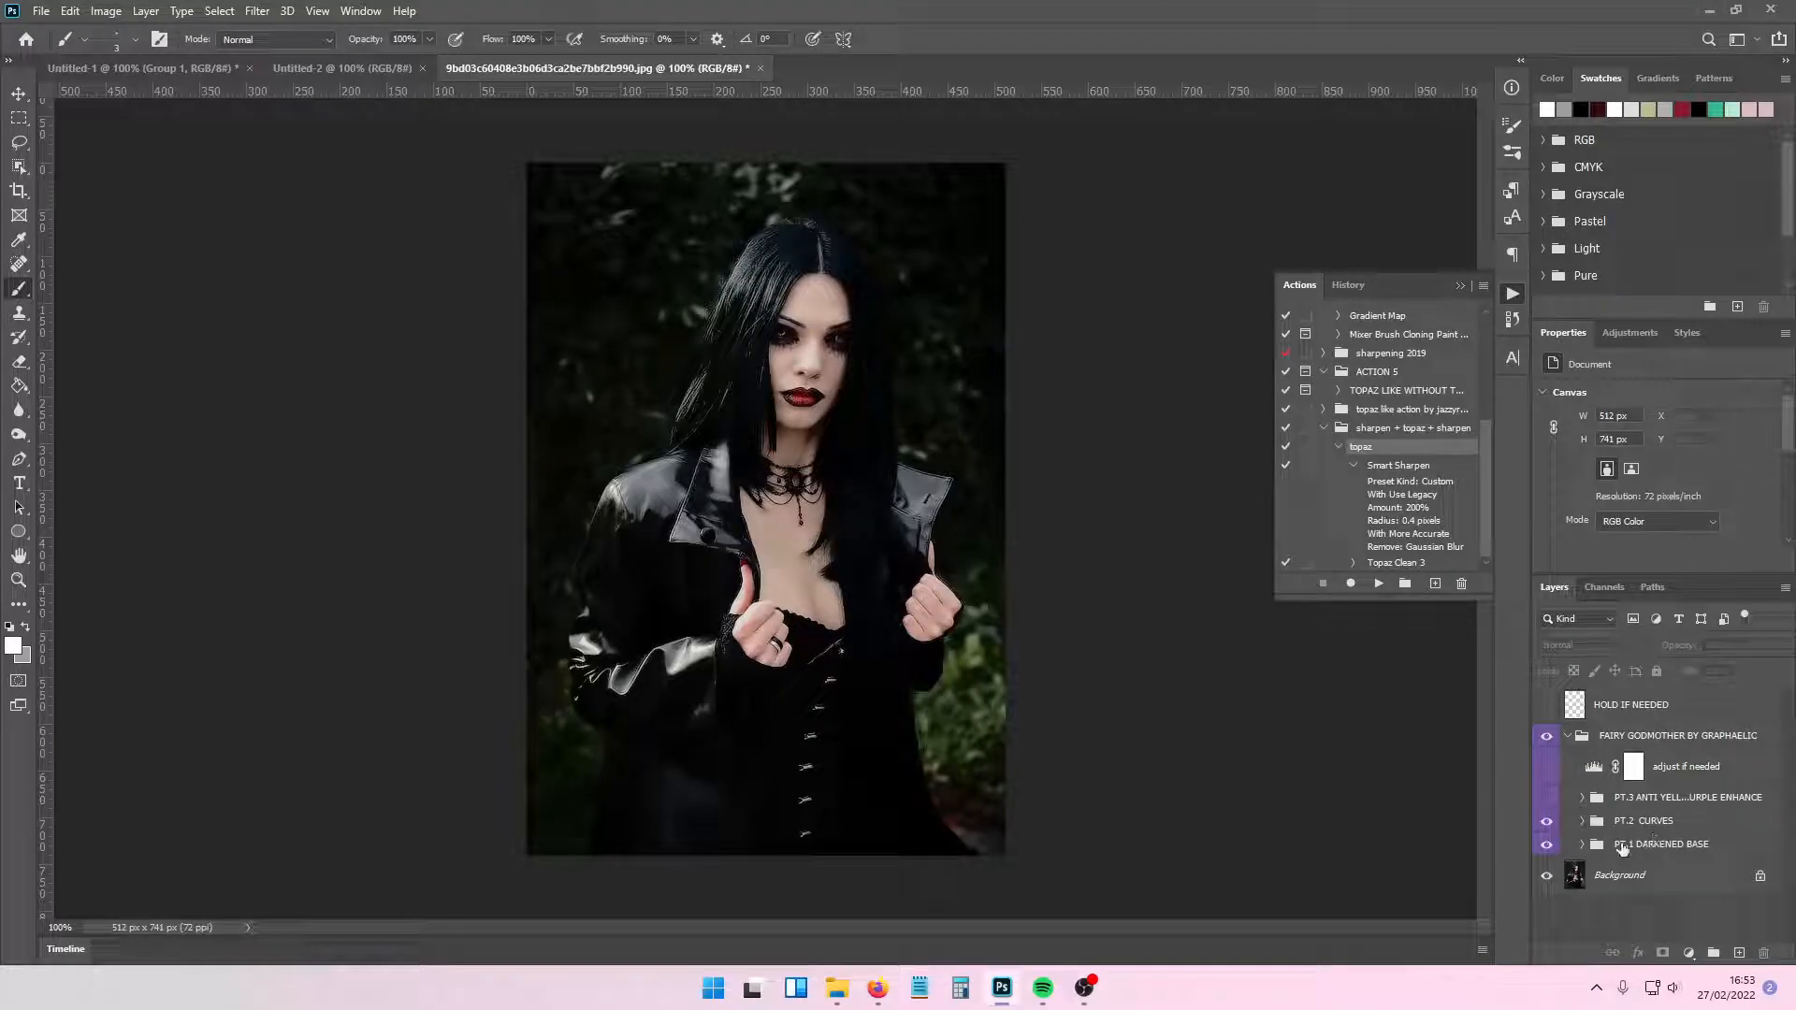
left_click(1741, 953)
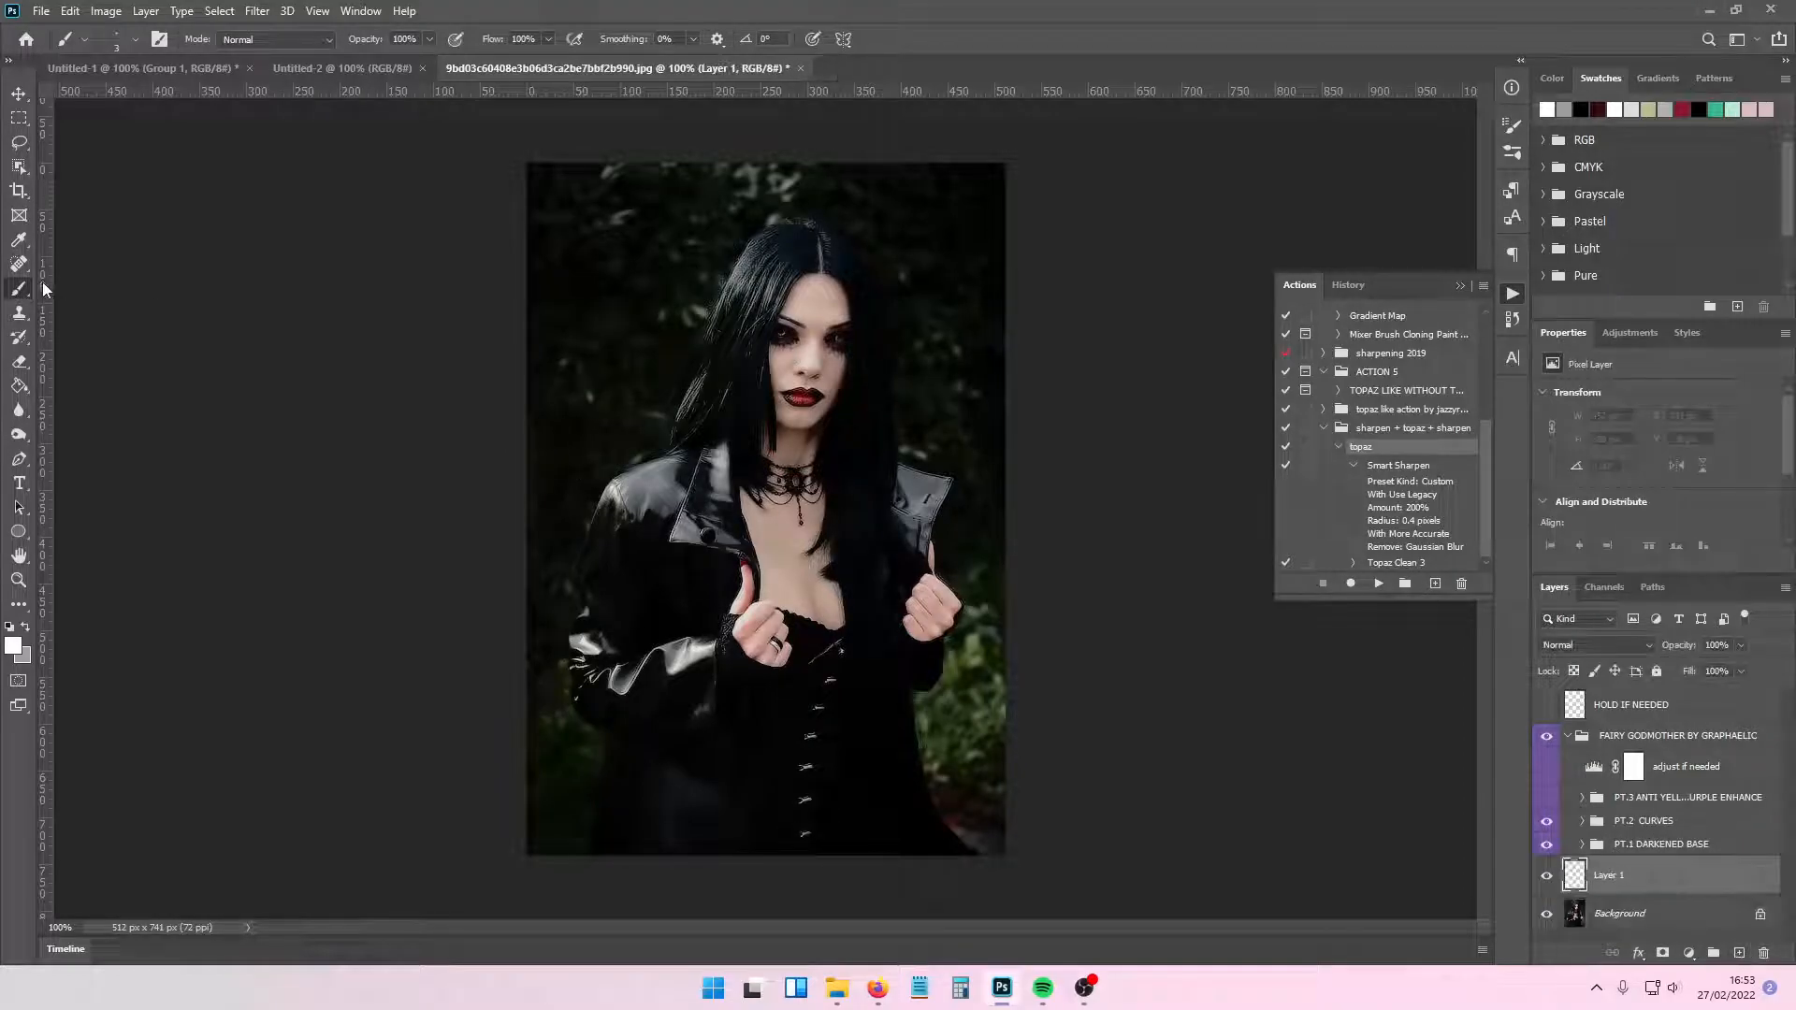
left_click(135, 42)
left_click(132, 95)
left_click(134, 42)
left_click(134, 42)
left_click(114, 99)
left_click(135, 42)
left_click(10, 626)
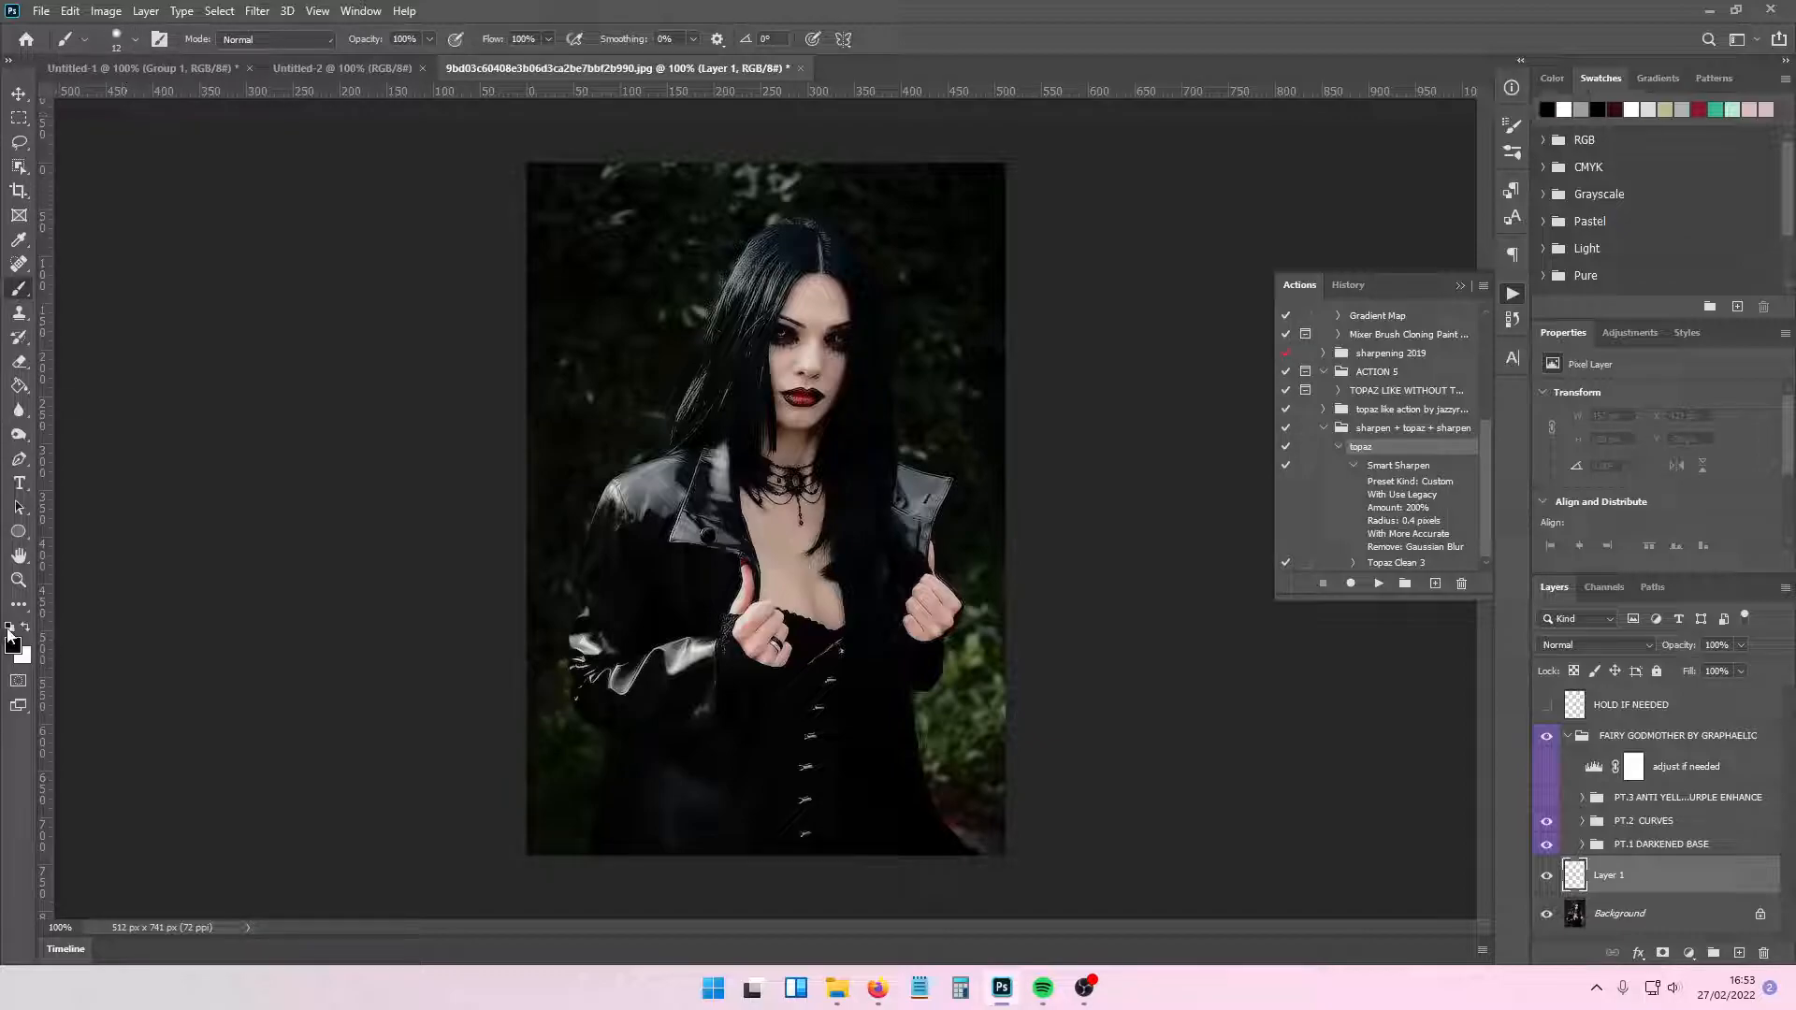
- Try painting black over both eyes on the new layer and undo the strokes
left_click_drag(784, 347, 847, 352)
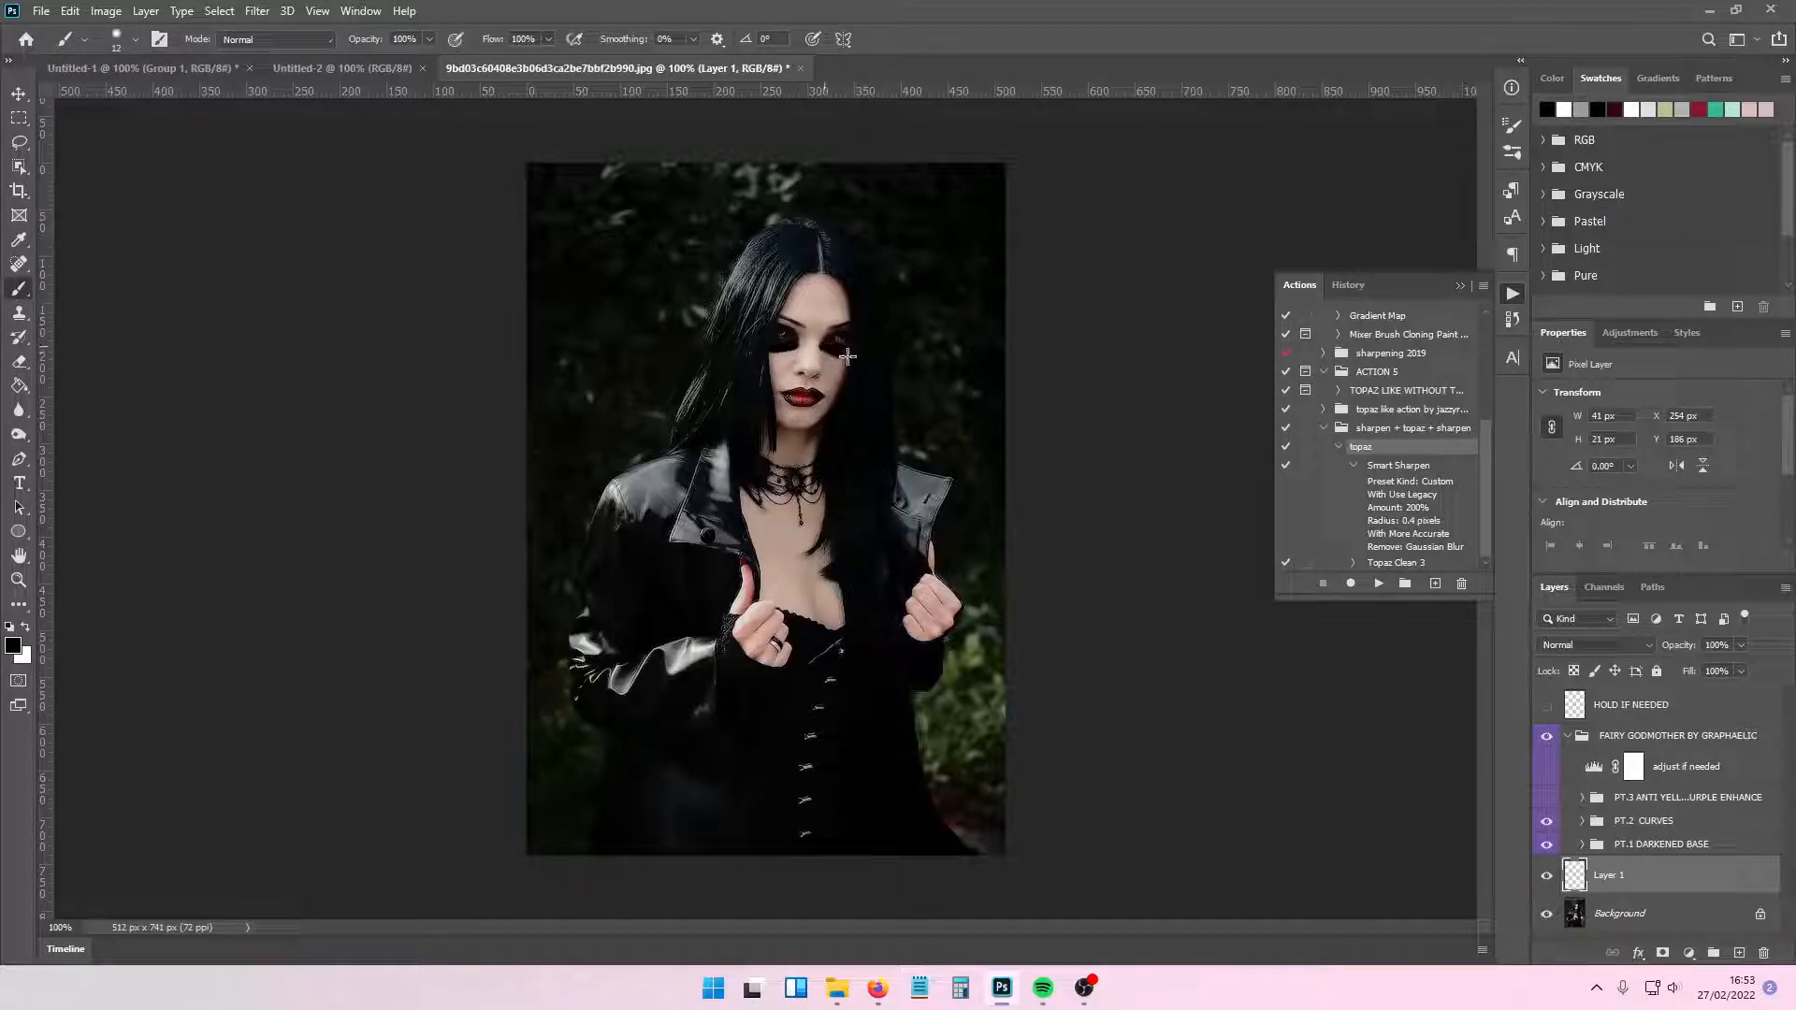
key("ctrl+z")
key("ctrl+z")
- Paint black shadow around both eyes with a softer brush and lower the layer's opacity to 35%
left_click(135, 42)
left_click_drag(147, 99, 75, 142)
left_click(116, 98)
mouse_move(769, 346)
left_mouse_down()
mouse_move(818, 344)
mouse_move(850, 371)
left_mouse_up()
mouse_move(1705, 666)
left_mouse_down()
mouse_move(1669, 668)
mouse_move(1692, 668)
left_mouse_up()
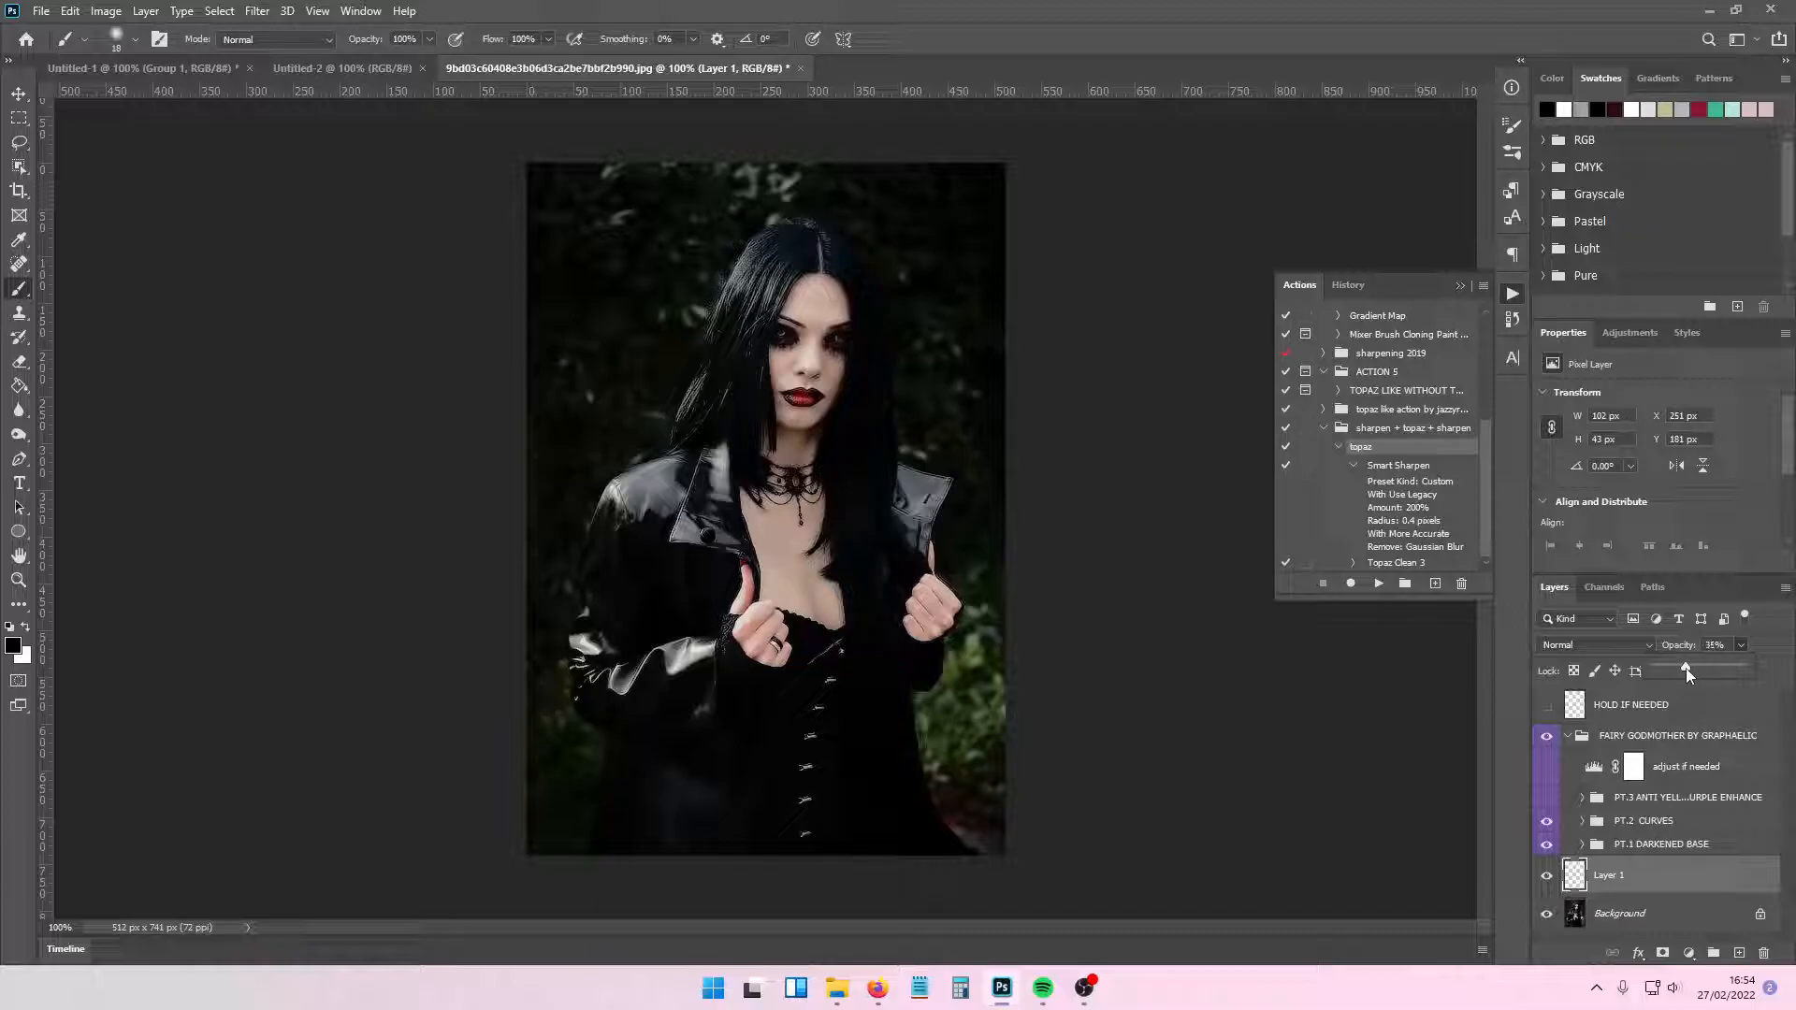
left_click(1645, 913)
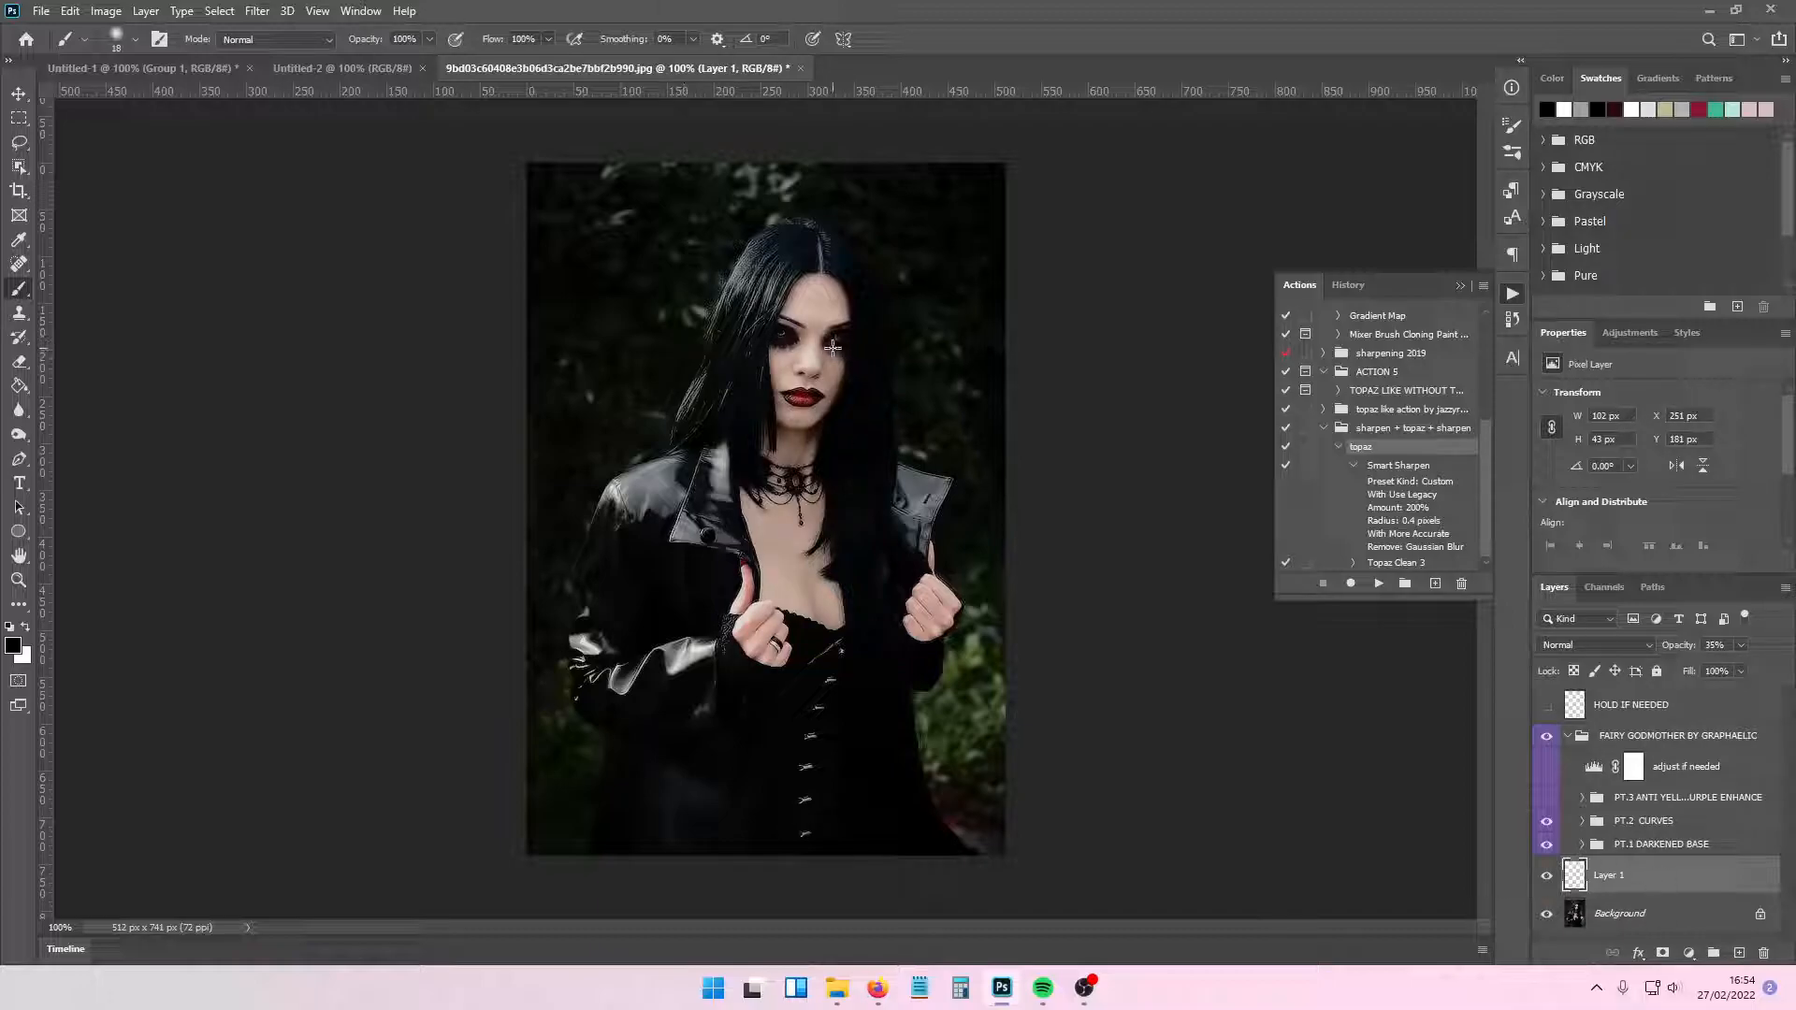